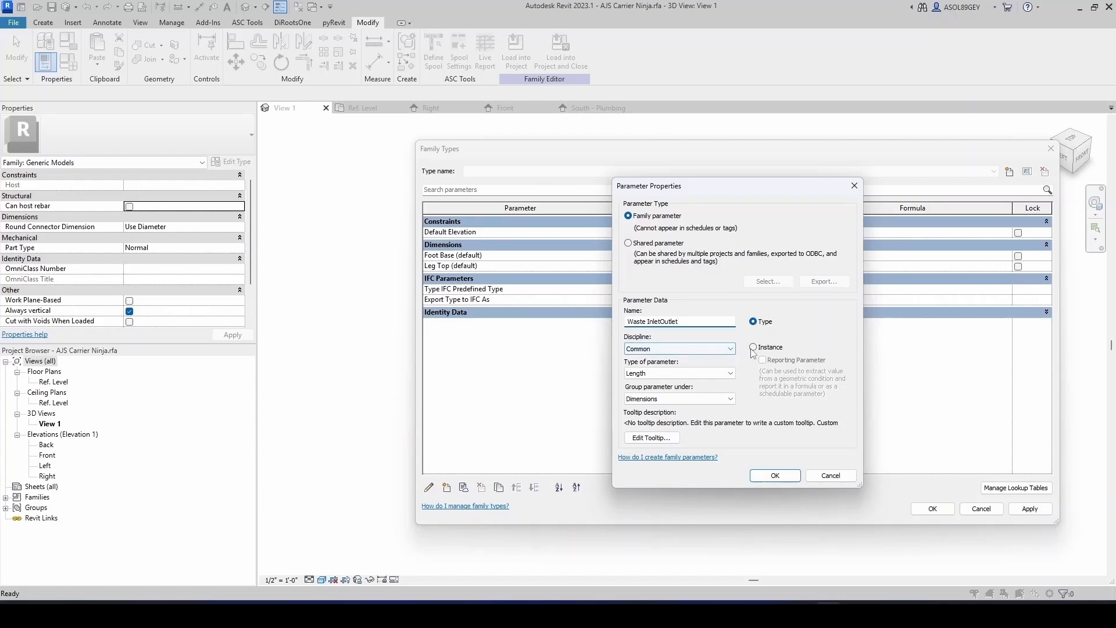
- Make Waste InletOutlet an instance Piping parameter of type Pipe Size grouped under Plumbing, and set its value to 4"
left_click(754, 347)
left_click(731, 349)
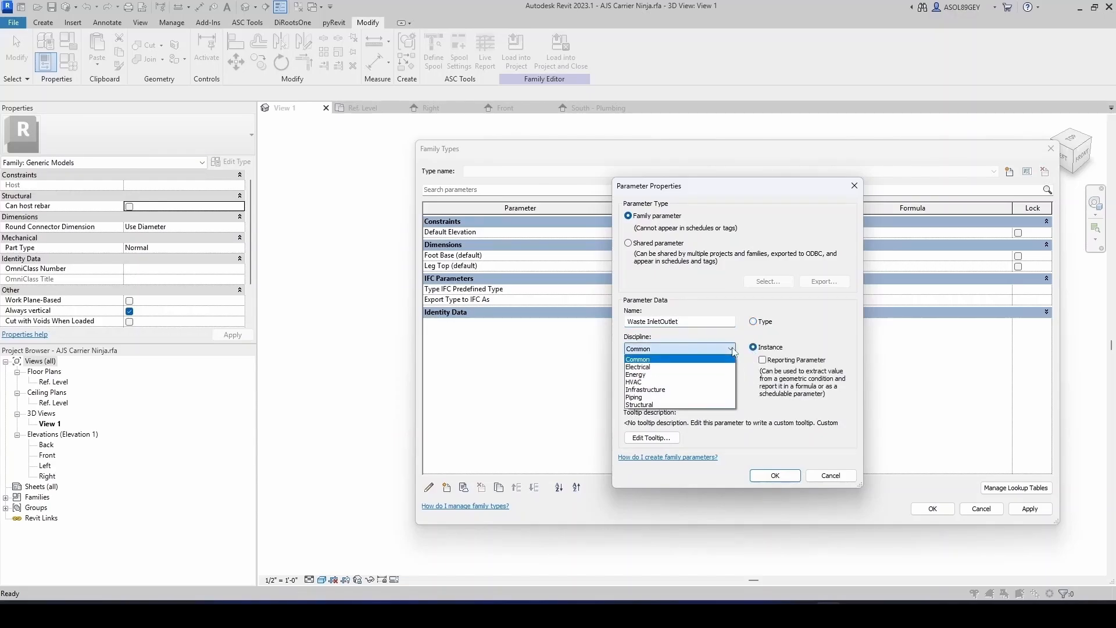
left_click(657, 394)
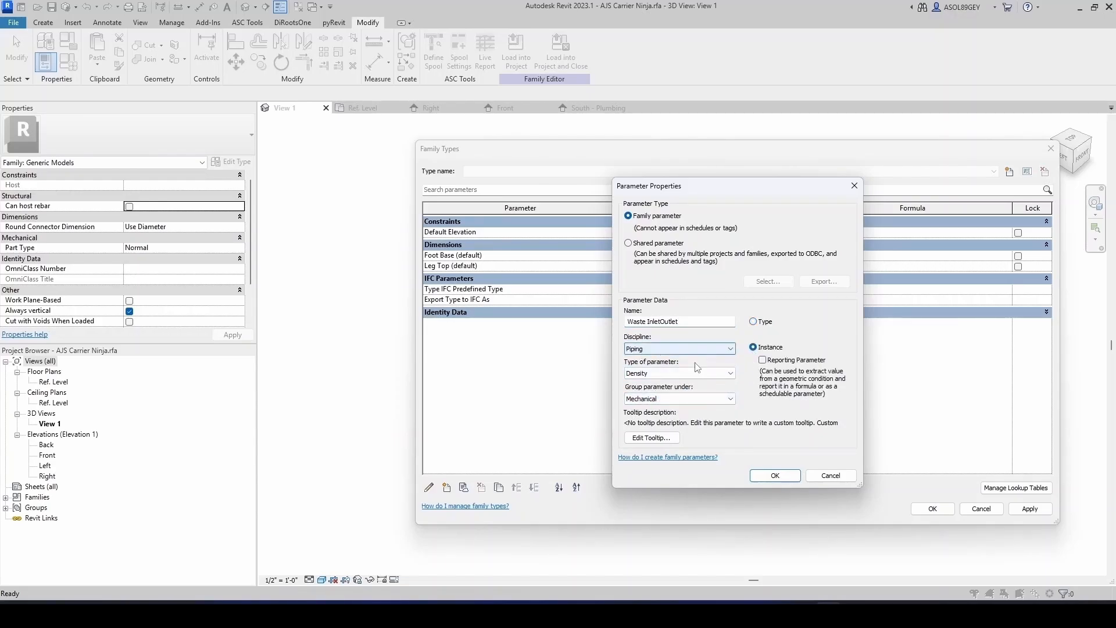
left_click(725, 373)
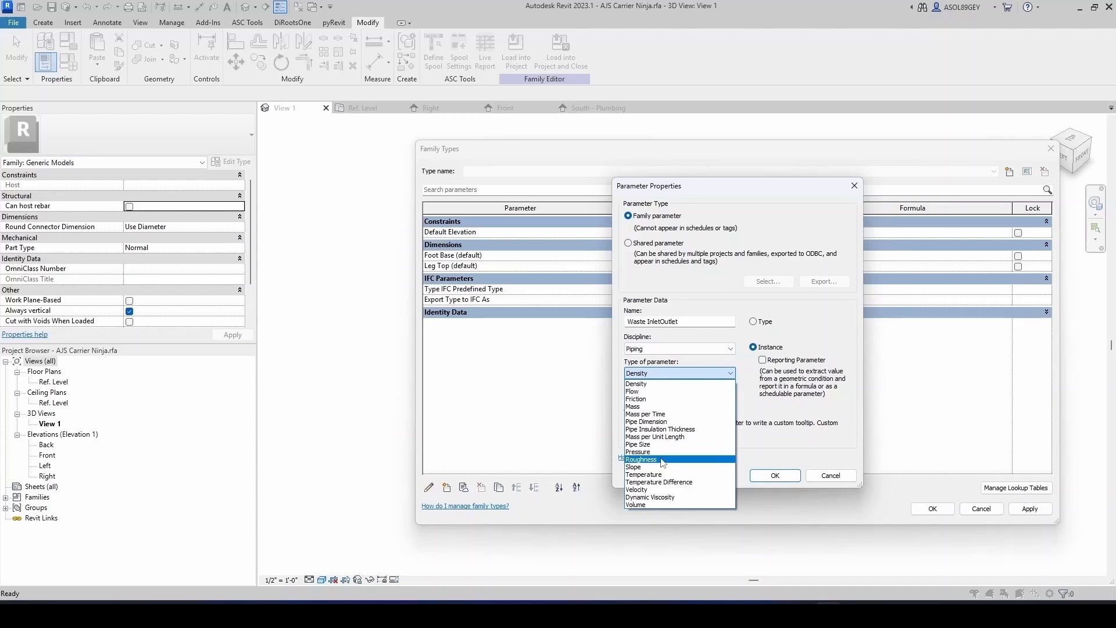
left_click(661, 461)
left_click(721, 400)
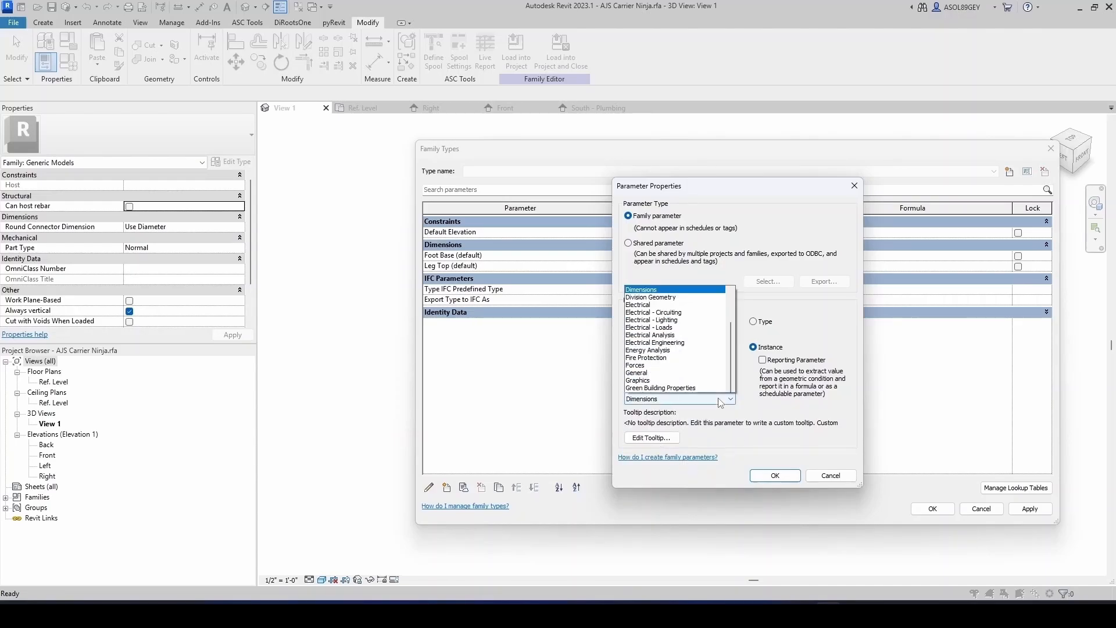
left_click(650, 387)
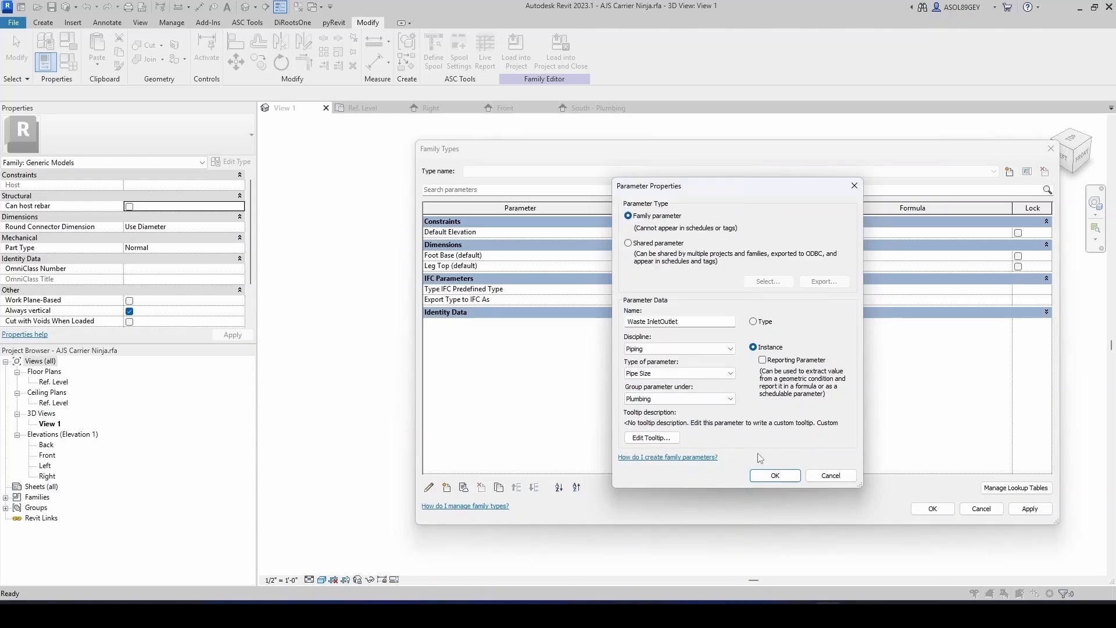
left_click(766, 476)
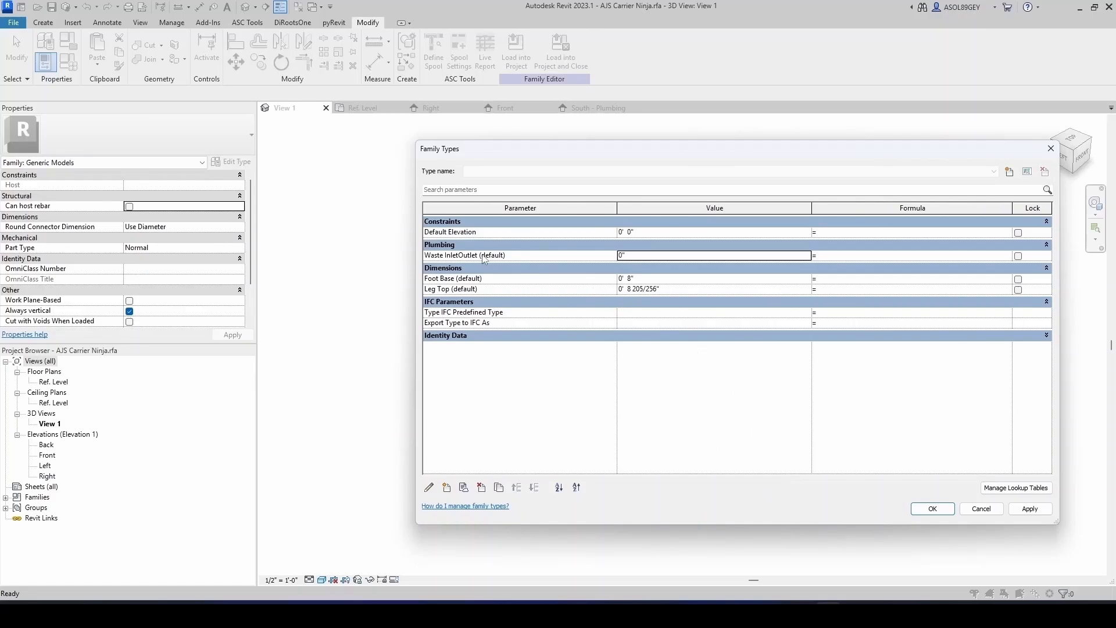
left_click(657, 256)
- Add an instance Piping parameter named Toilet Inlet, type Pipe Size, grouped under Plumbing, and set its value to 3"
left_click(447, 488)
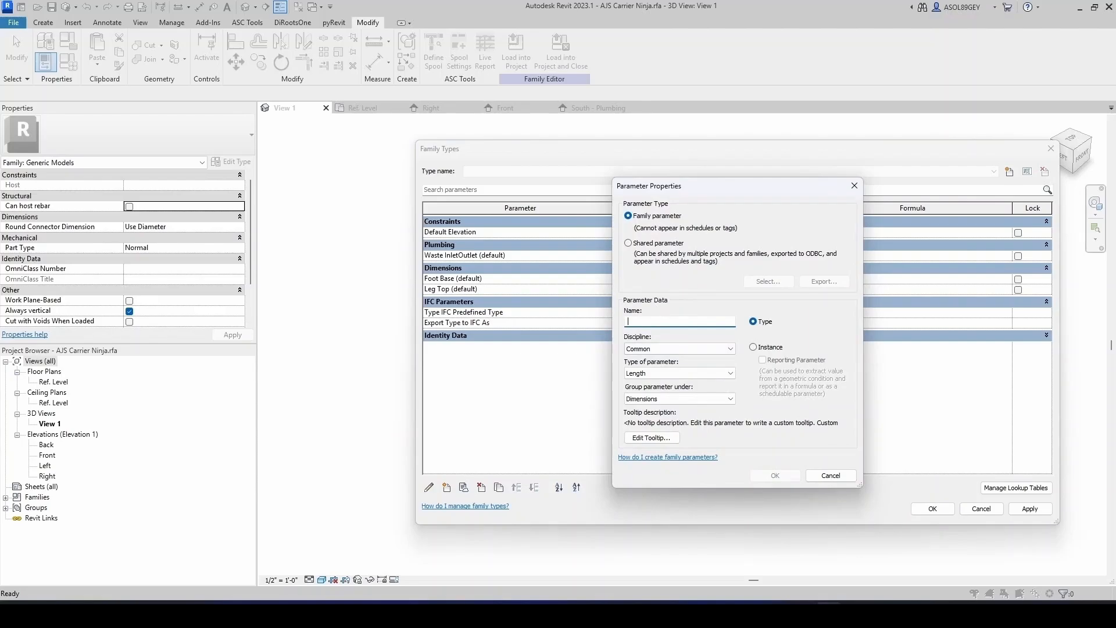
type("Toilet Inlet")
left_click(755, 348)
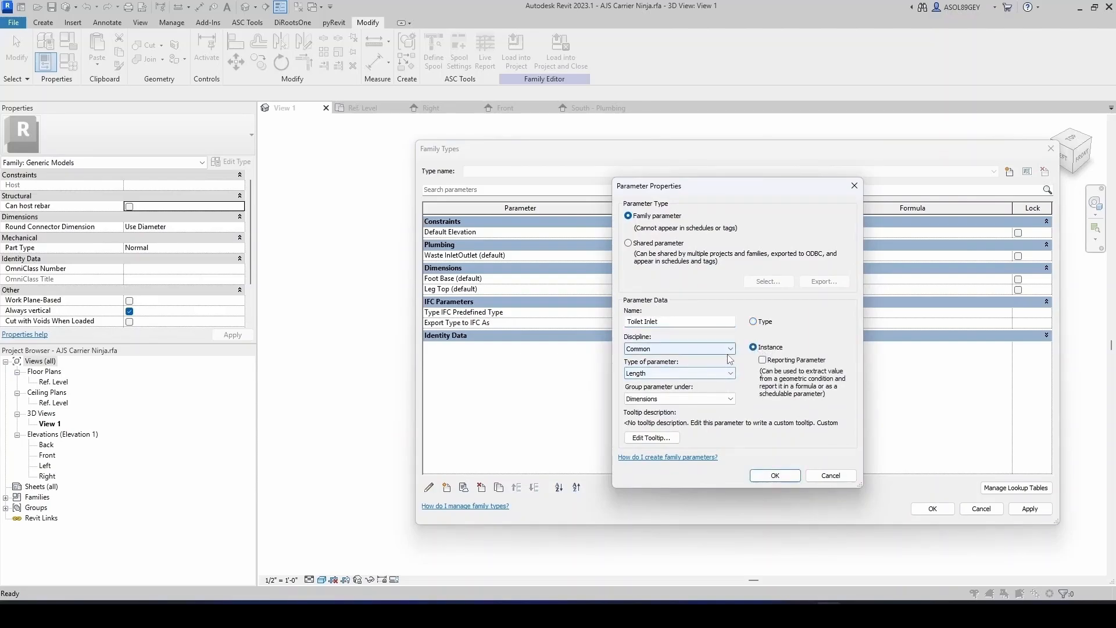
left_click(676, 349)
left_click(656, 397)
left_click(675, 373)
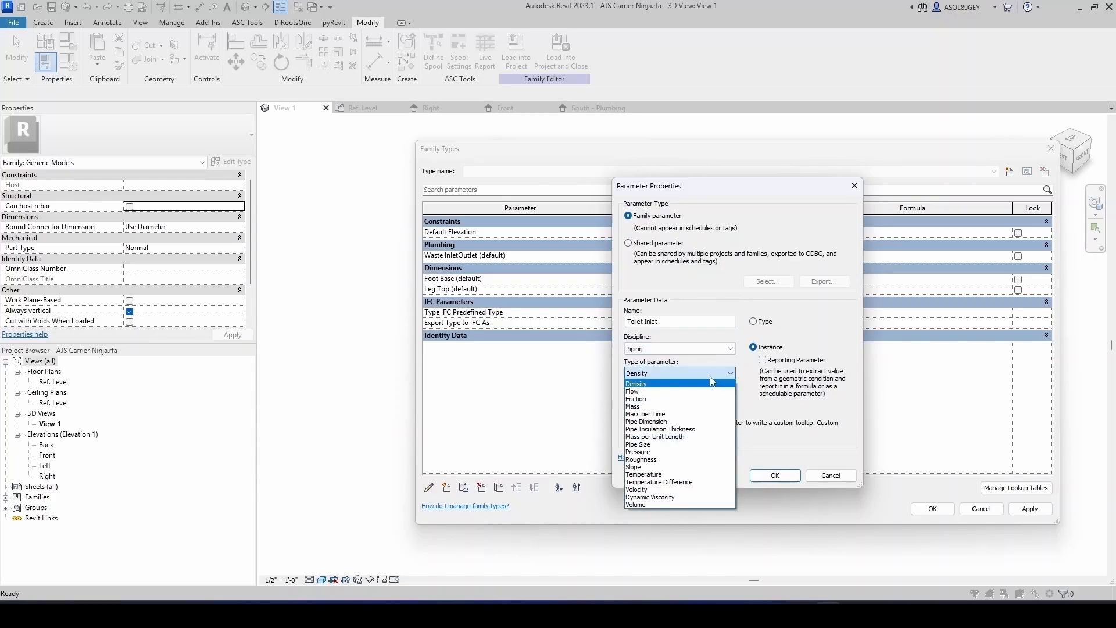
left_click(667, 437)
left_click(696, 400)
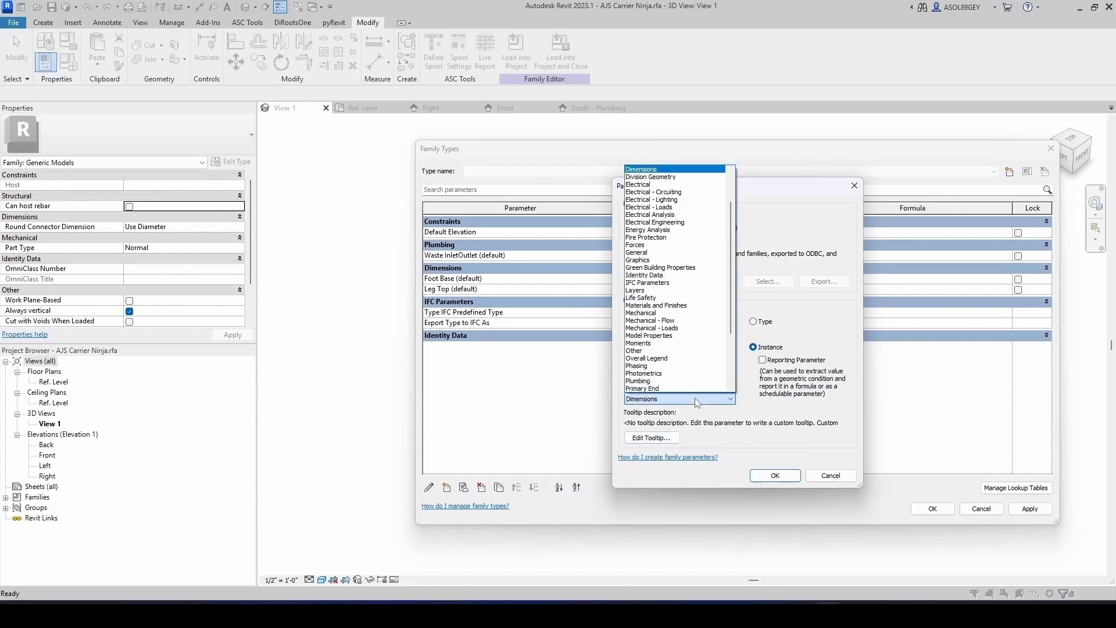
left_click(662, 381)
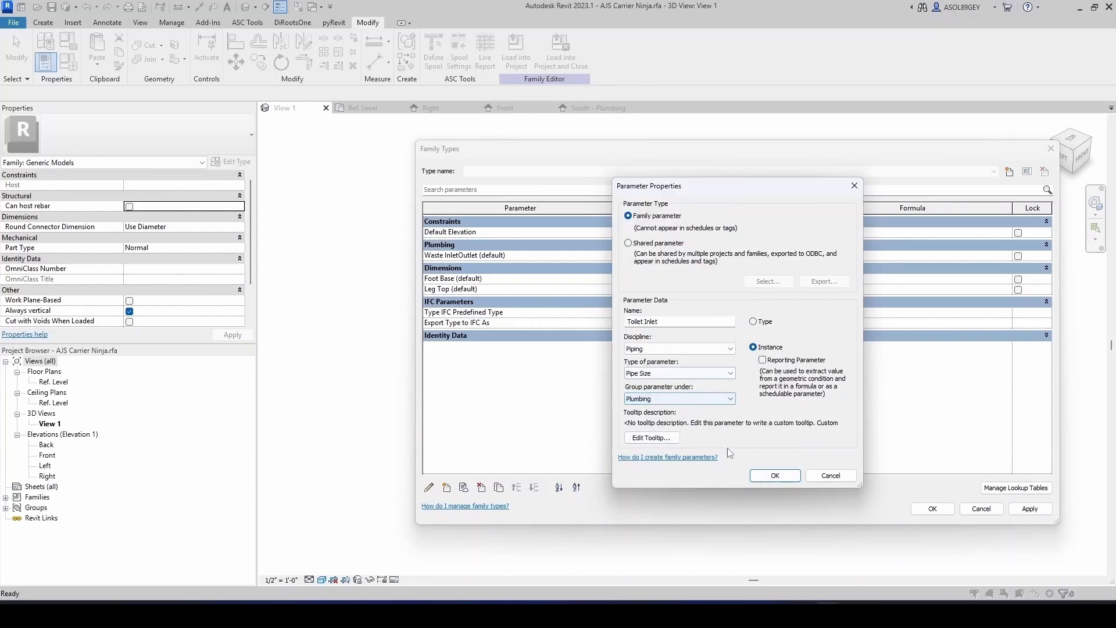
left_click(773, 476)
left_click(630, 254)
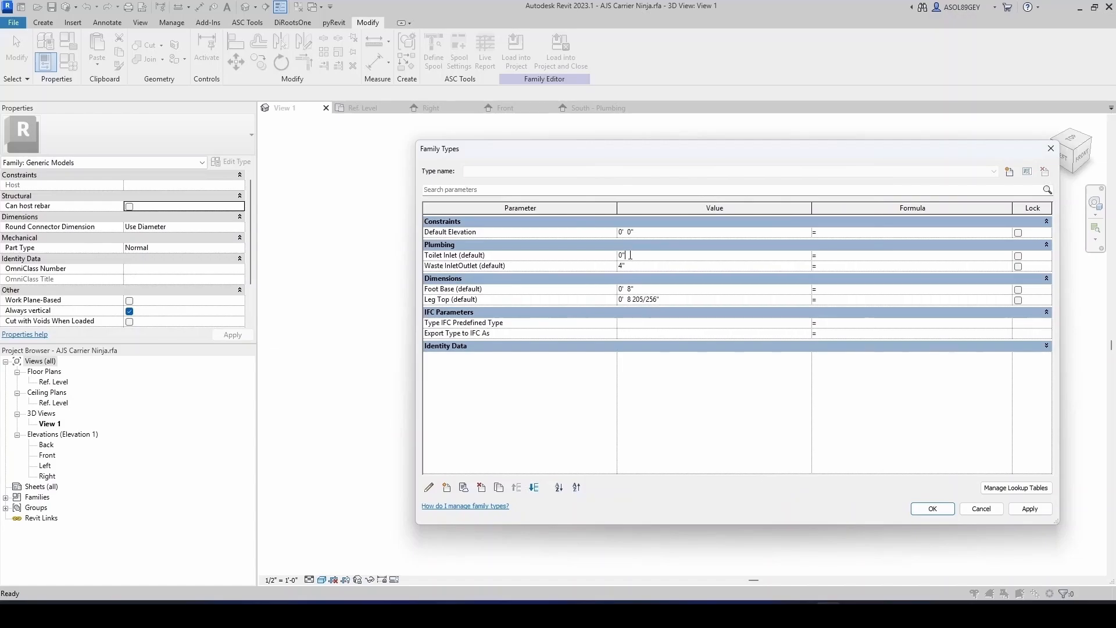
- Add an instance Piping parameter named Vent Diameter, type Pipe Size, grouped under Plumbing, and set its value to 2"
left_click(446, 487)
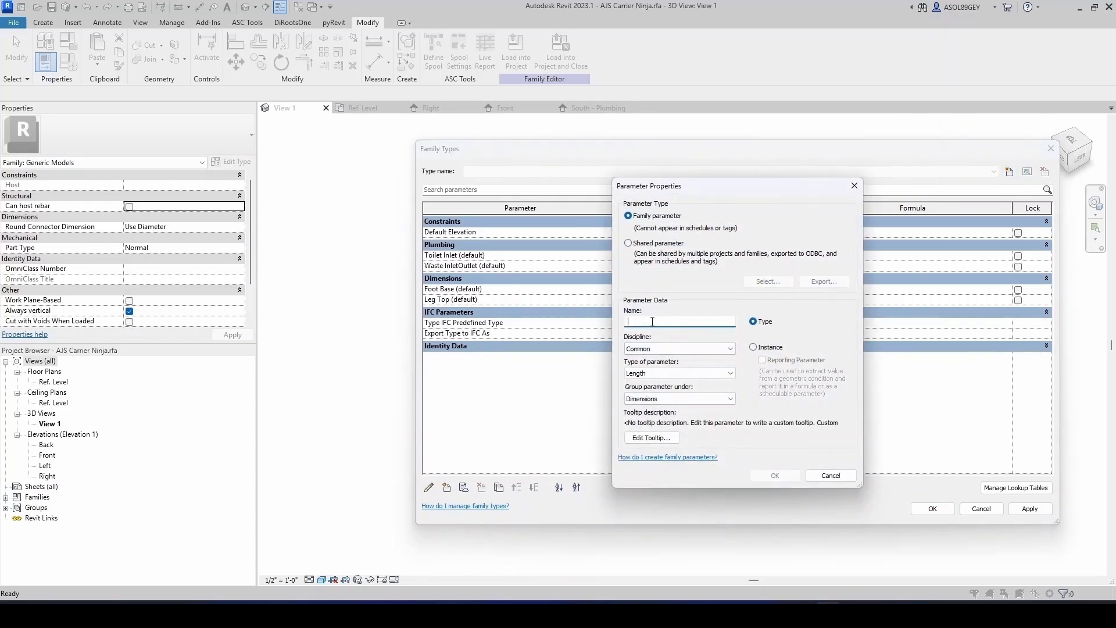
type("Vent Diameter")
left_click(754, 347)
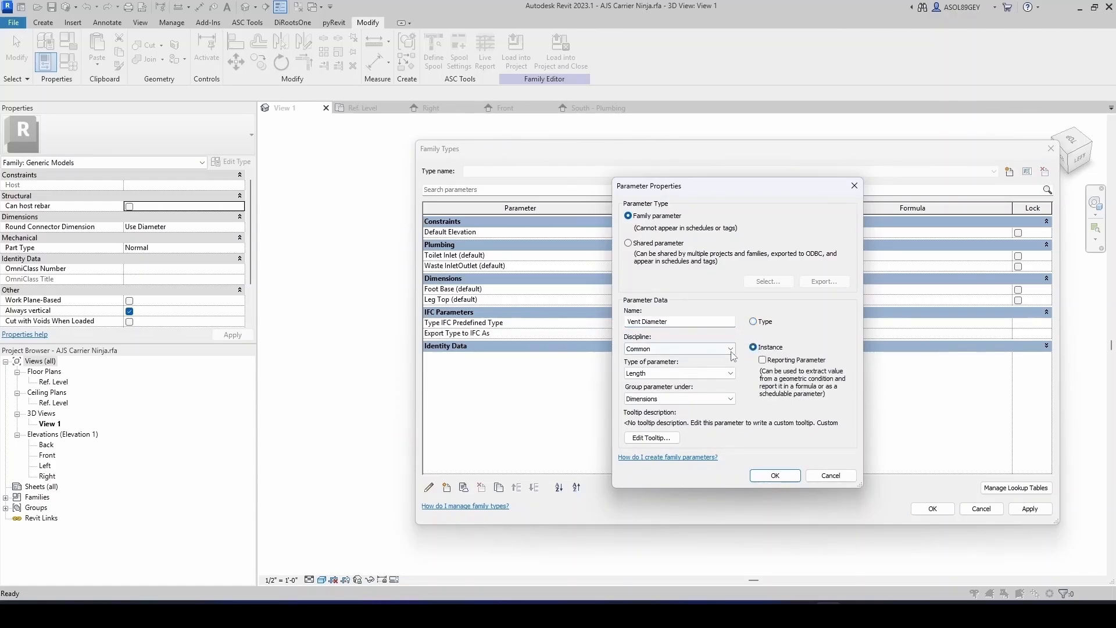
left_click(680, 348)
left_click(650, 397)
left_click(677, 373)
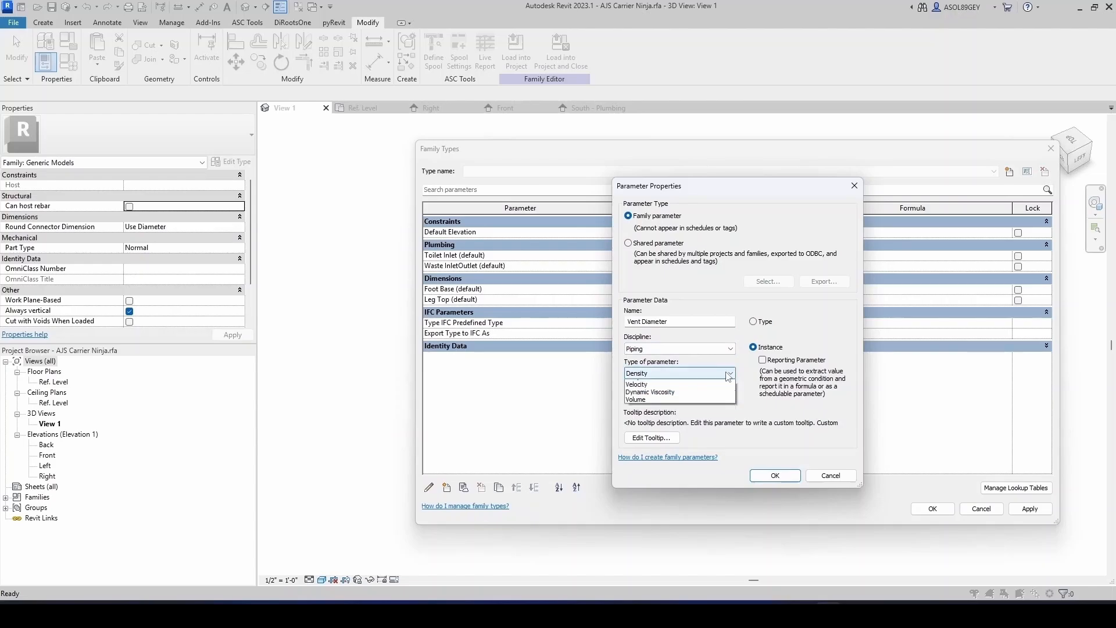
left_click(639, 444)
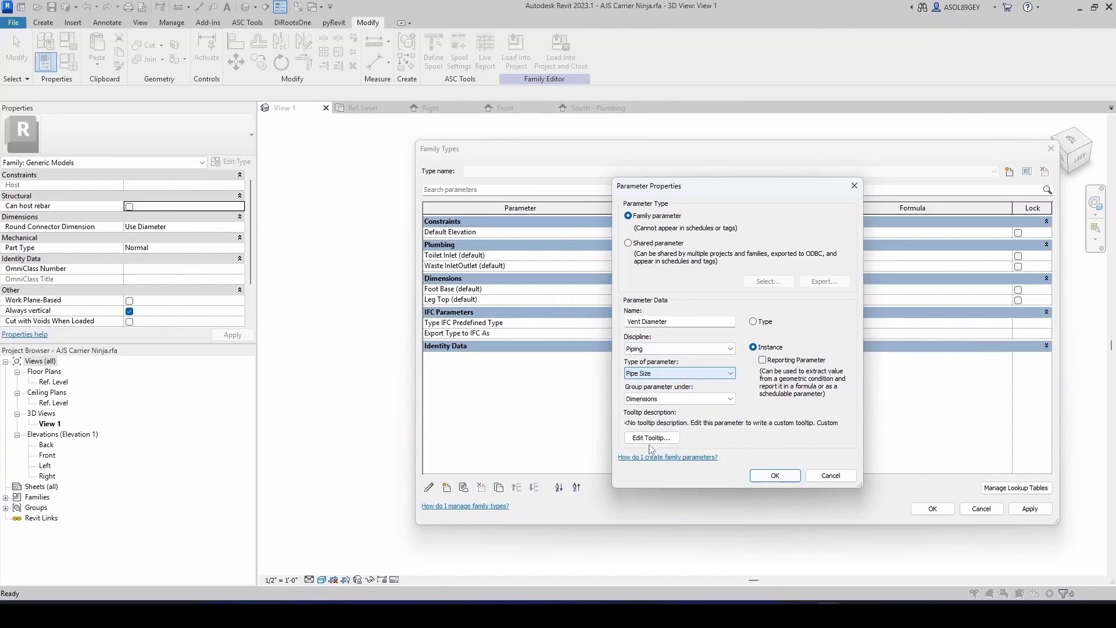
left_click(716, 400)
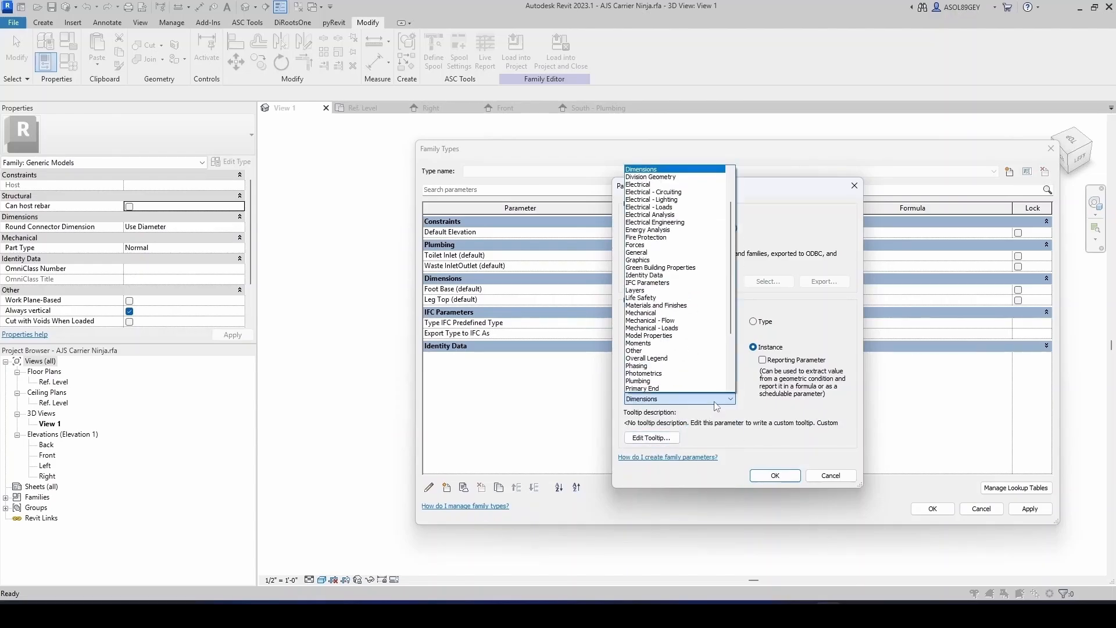
left_click(678, 381)
left_click(763, 479)
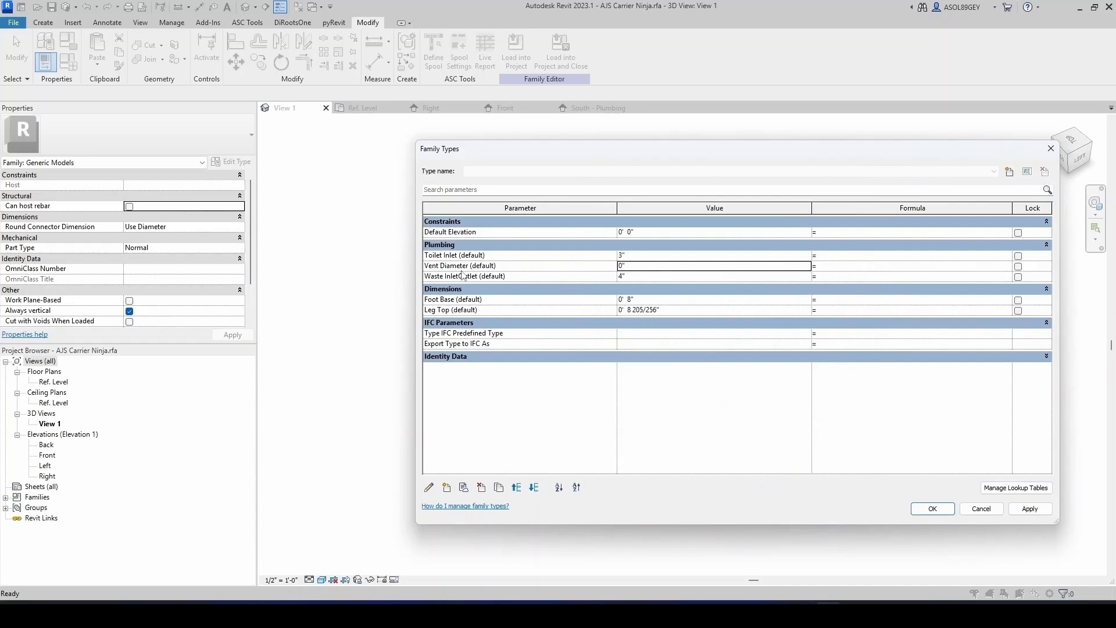
left_click(627, 266)
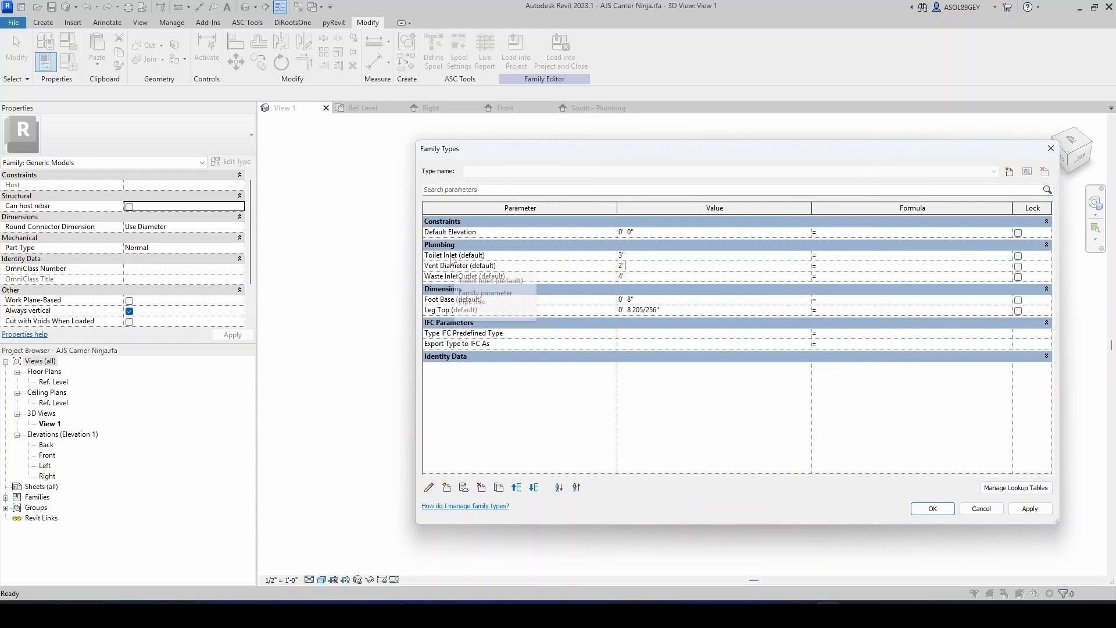
- Rename the Toilet Inlet parameter to Toilet Inlet Diameter
left_click(473, 256)
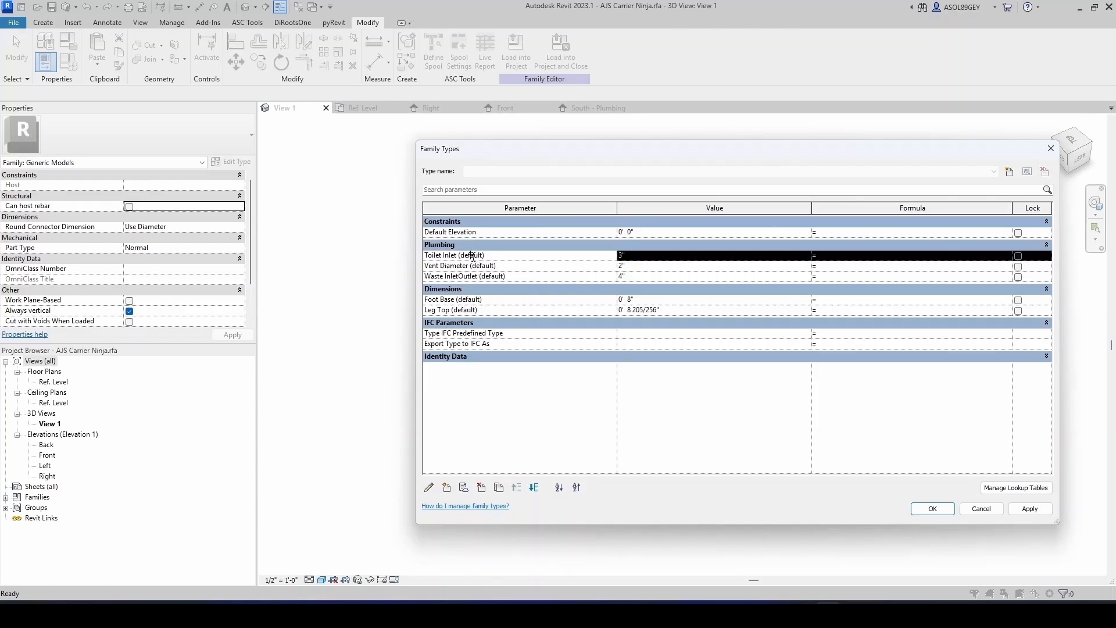
left_click(430, 488)
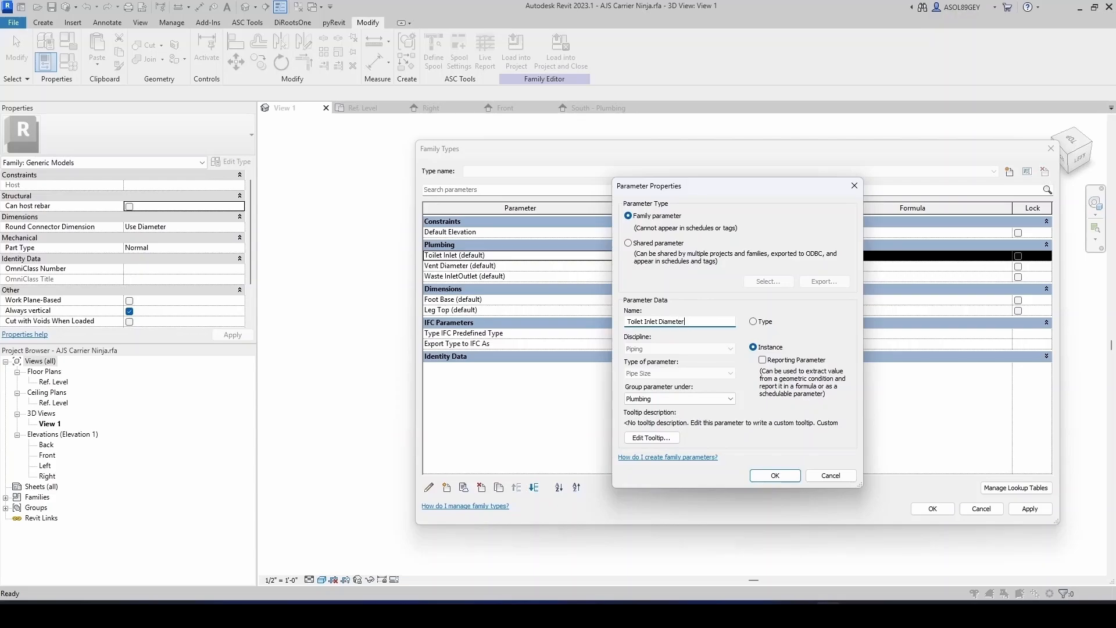
left_click(785, 475)
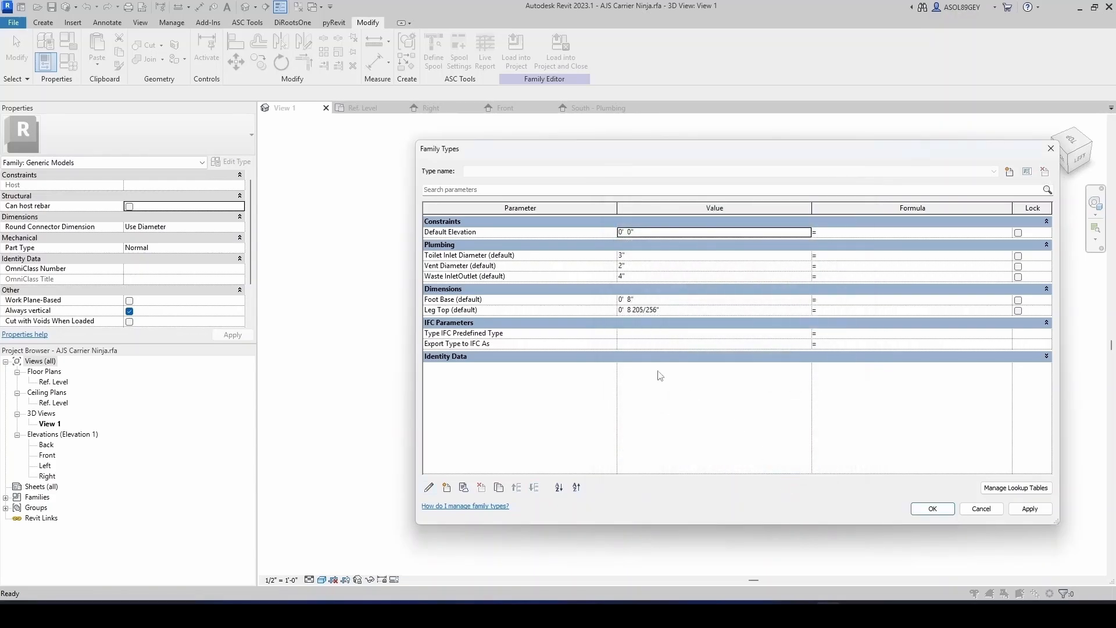
- Rename the Waste InletOutlet parameter to Waste InletOutlet Diameter
left_click(475, 276)
left_click(430, 488)
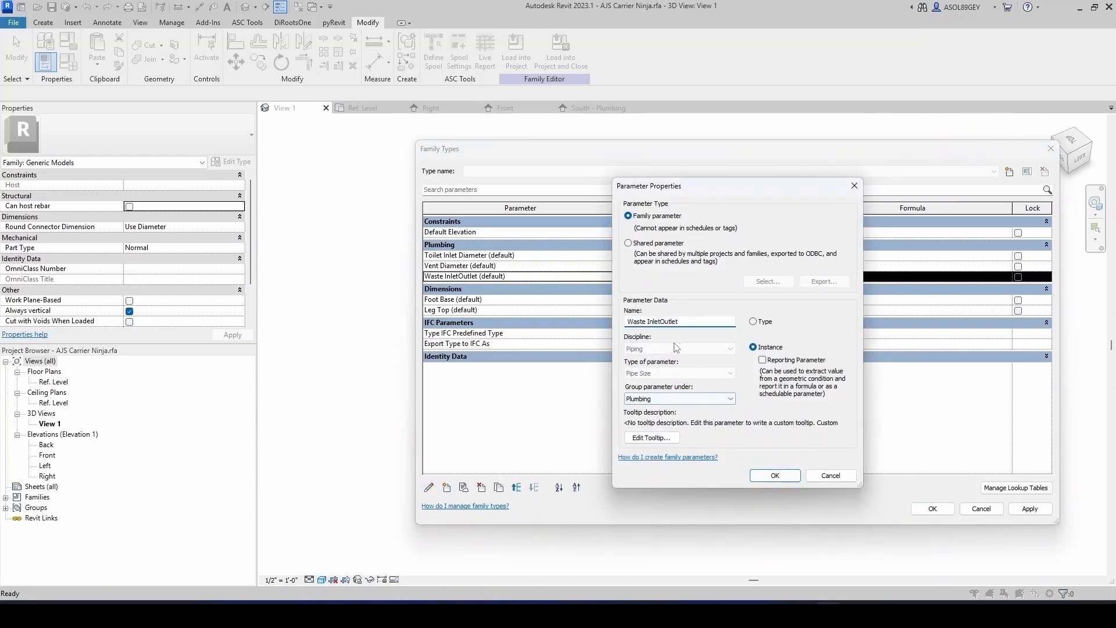
type("Diameter")
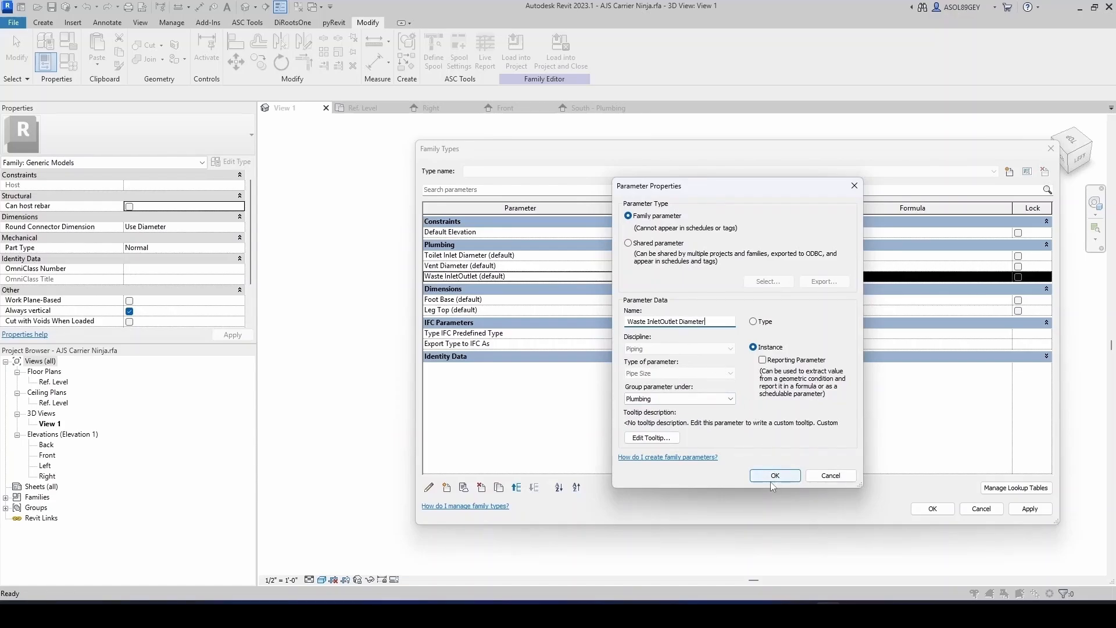
left_click(773, 478)
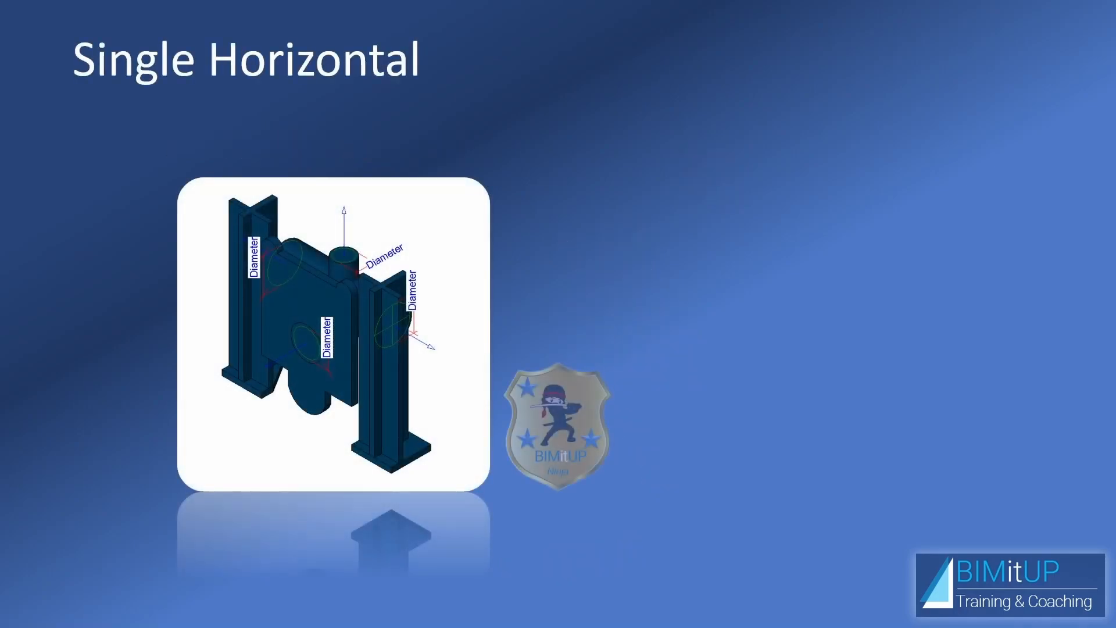
left_click(699, 277)
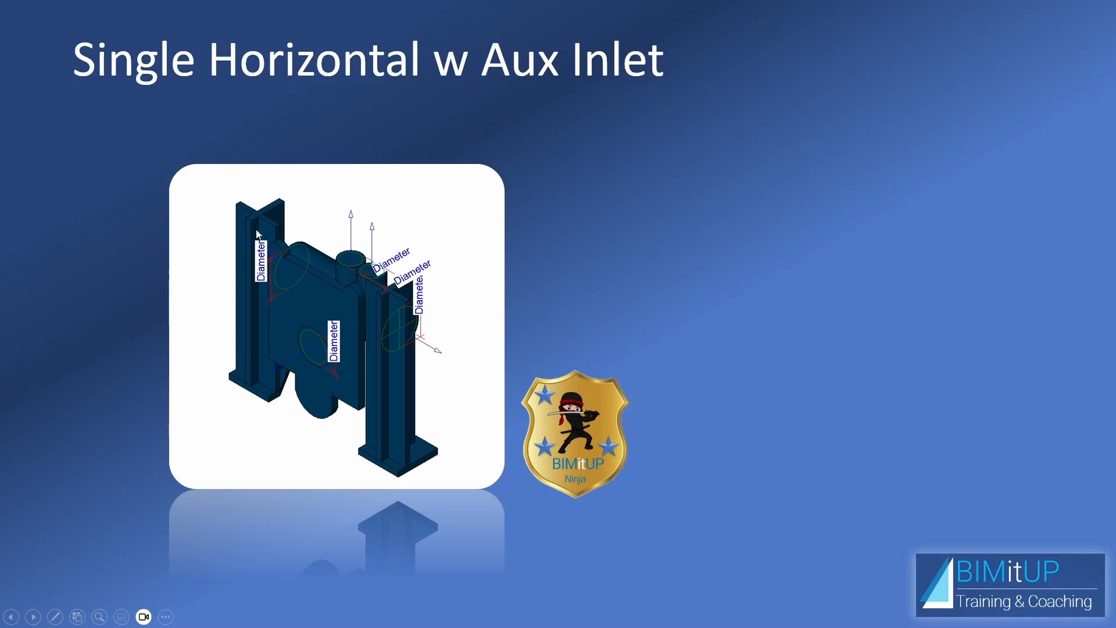
left_click(525, 318)
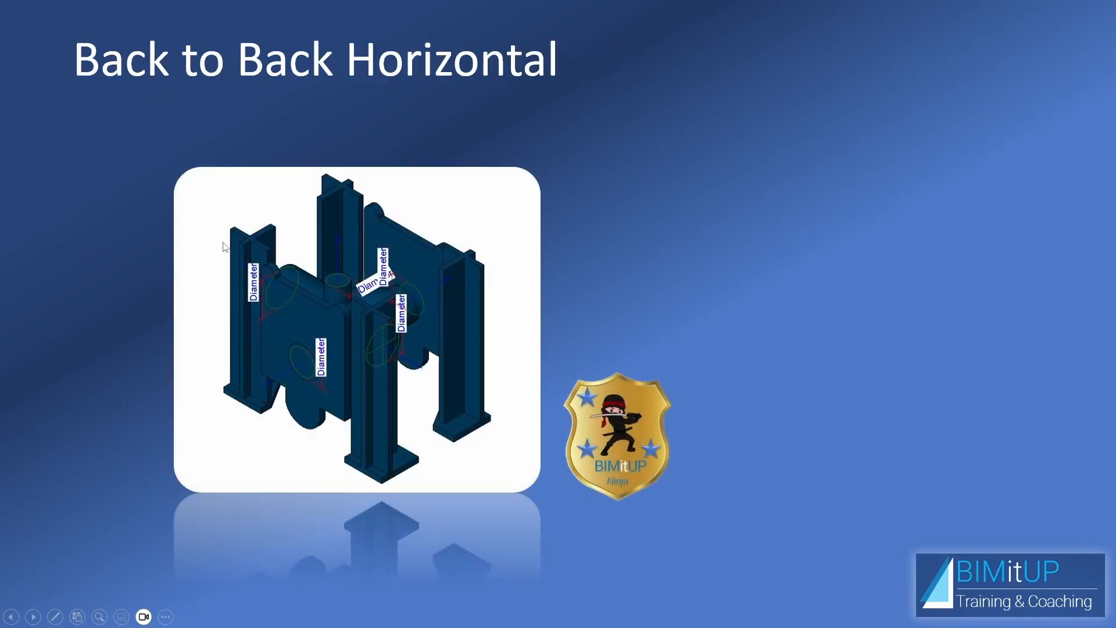
left_click(429, 322)
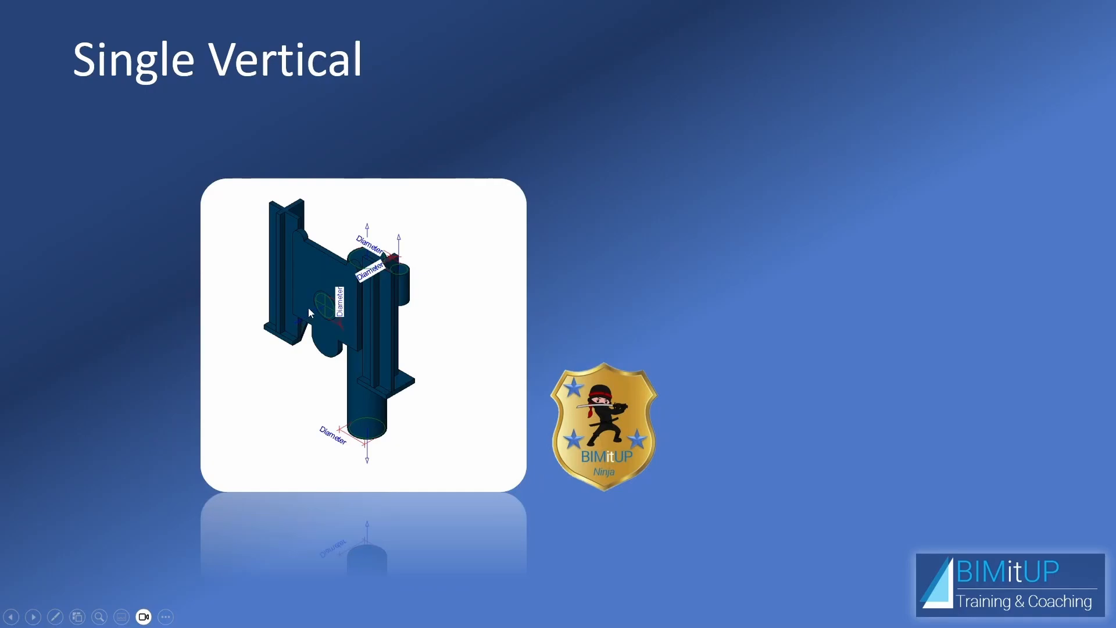
left_click(398, 396)
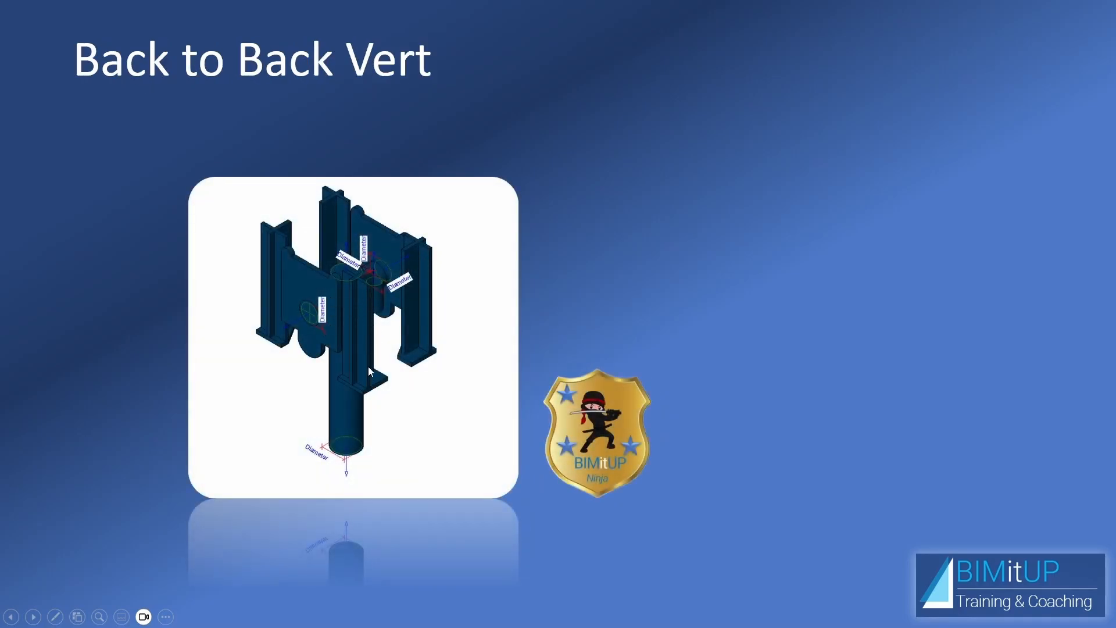
left_click(361, 383)
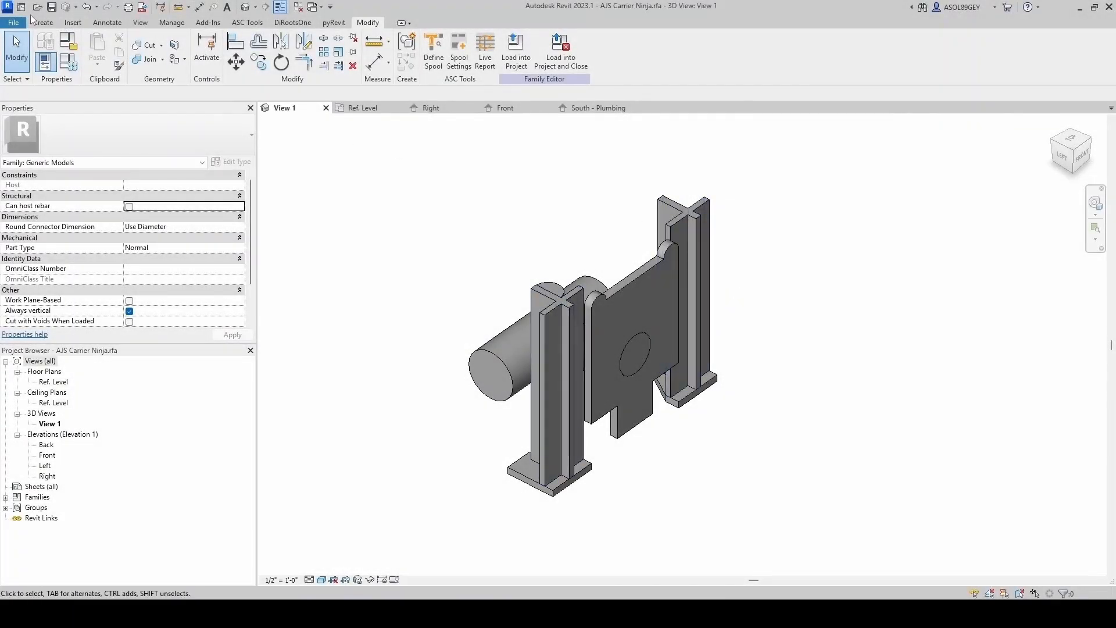
- Place a pipe connector on the end face of the horizontal cylinder
left_click(33, 19)
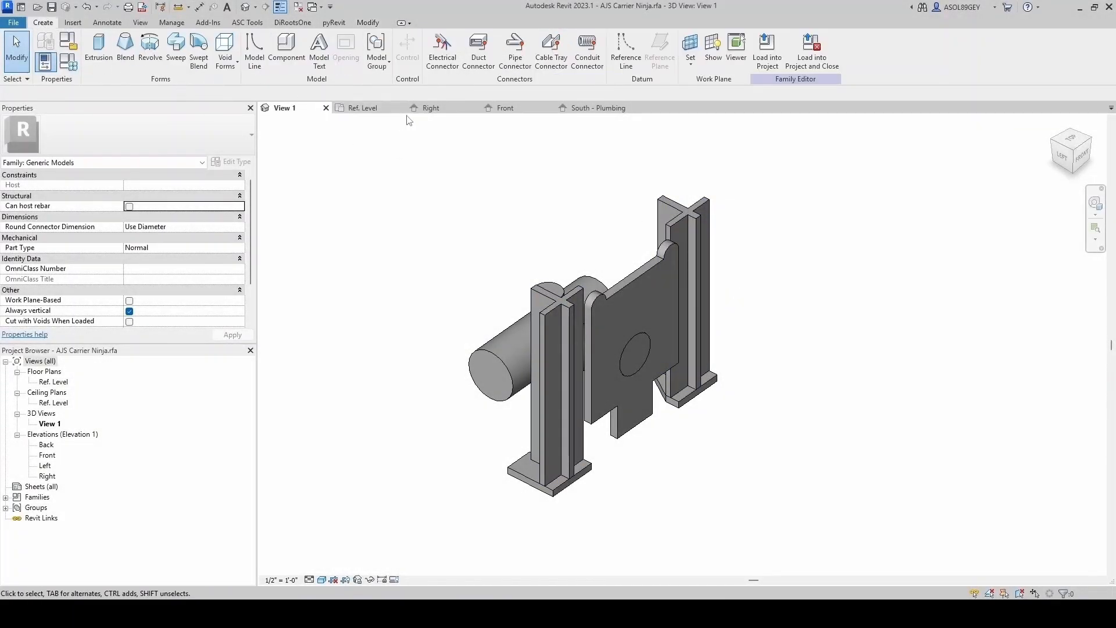
middle_click_drag(686, 395, 548, 428, "shift")
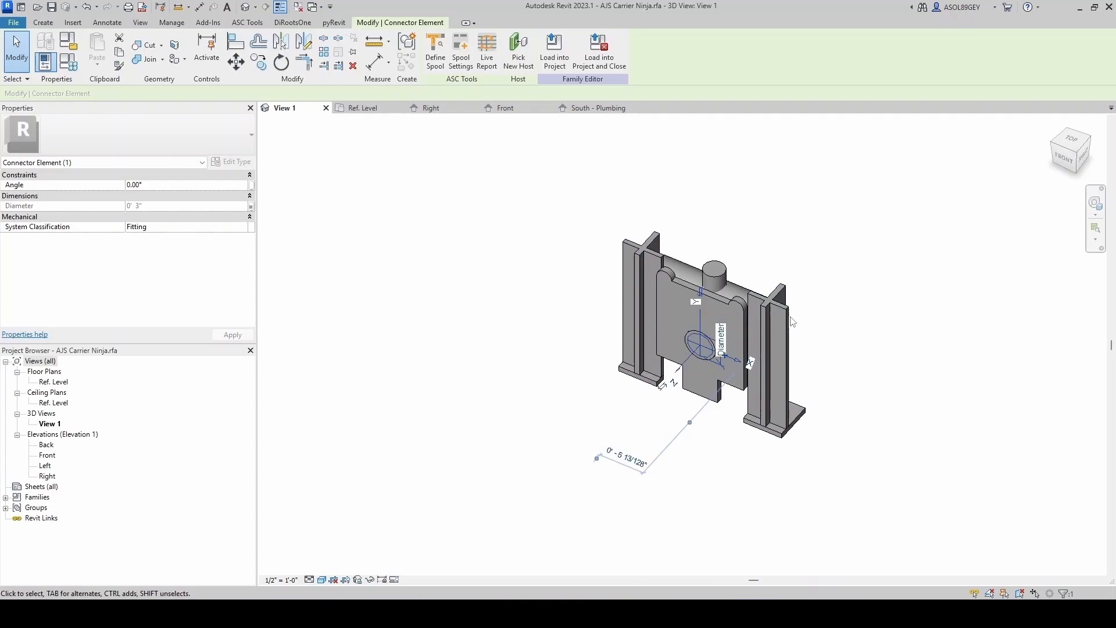
middle_click_drag(793, 317, 297, 139, "shift")
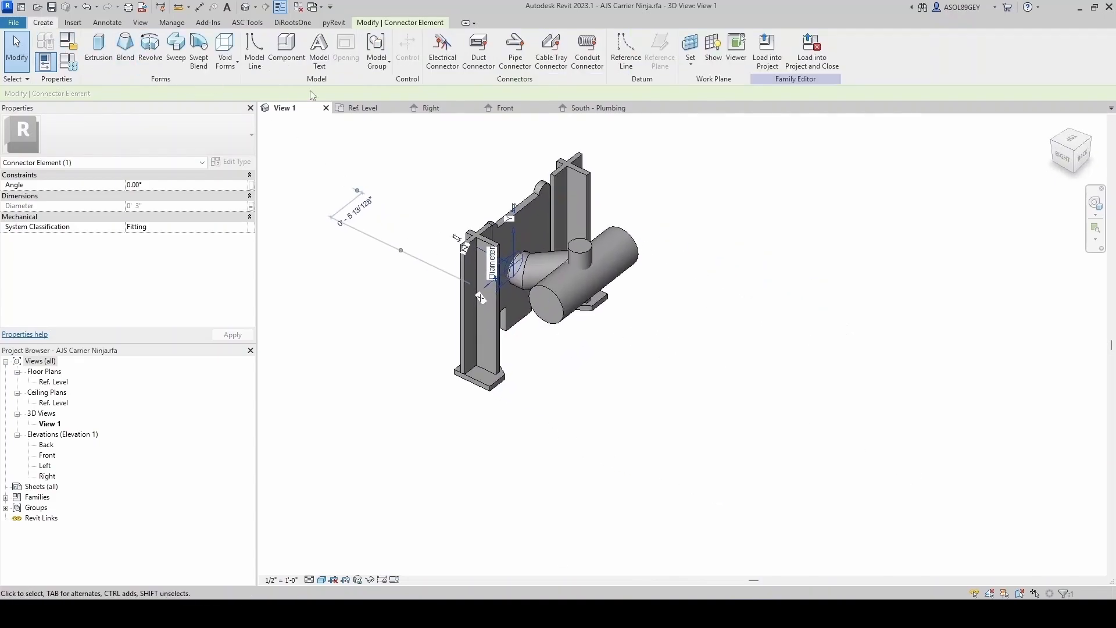
left_click(515, 52)
scroll(547, 326, "up", 3)
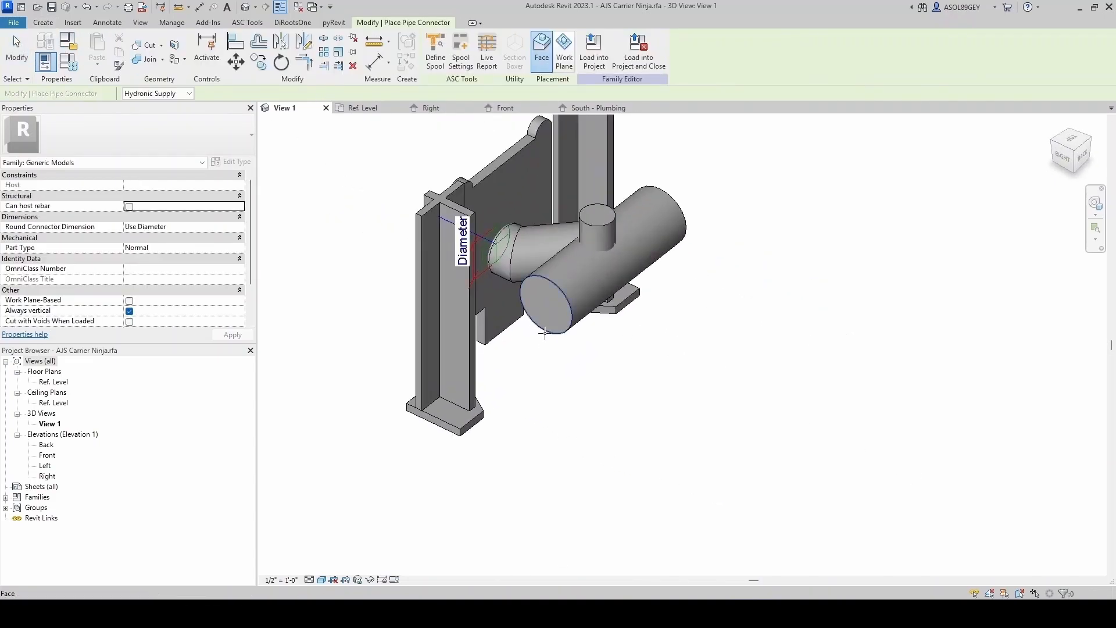
left_click(545, 333)
- Associate the end-face connector's diameter with the Waste InletOutlet parameter and set its system classification to Fitting
scroll(543, 372, "down", 3)
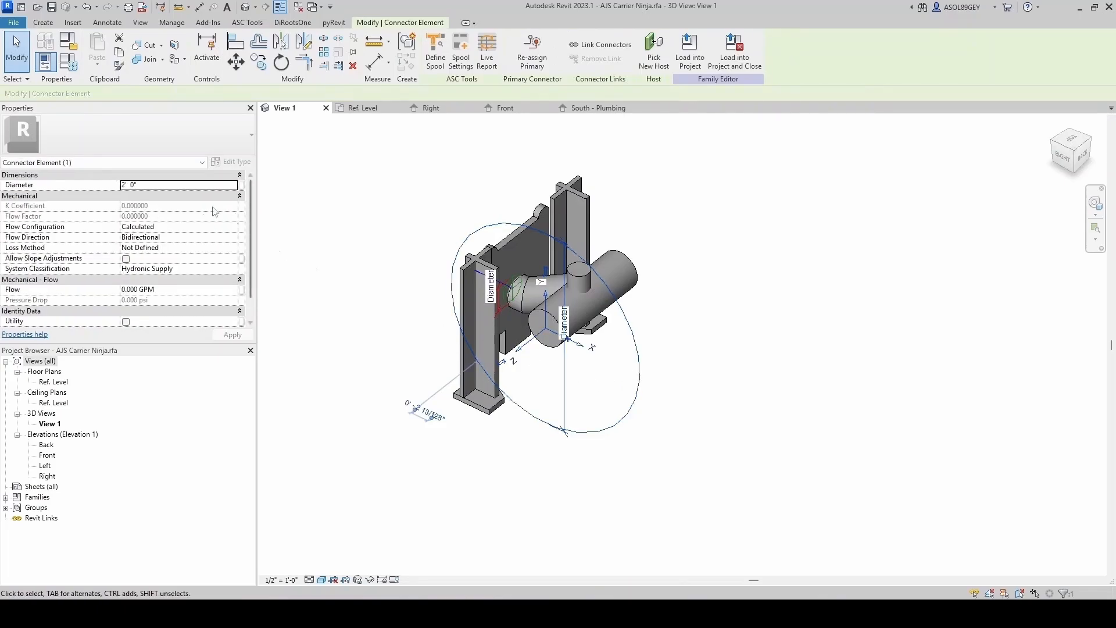
left_click(242, 185)
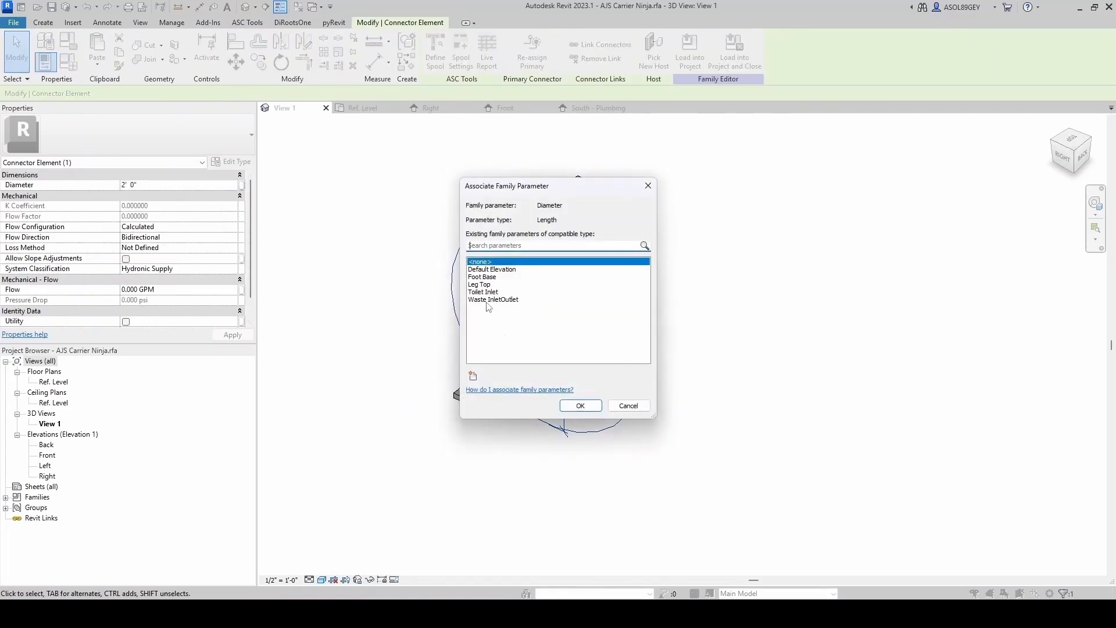
left_click(485, 300)
left_click(581, 406)
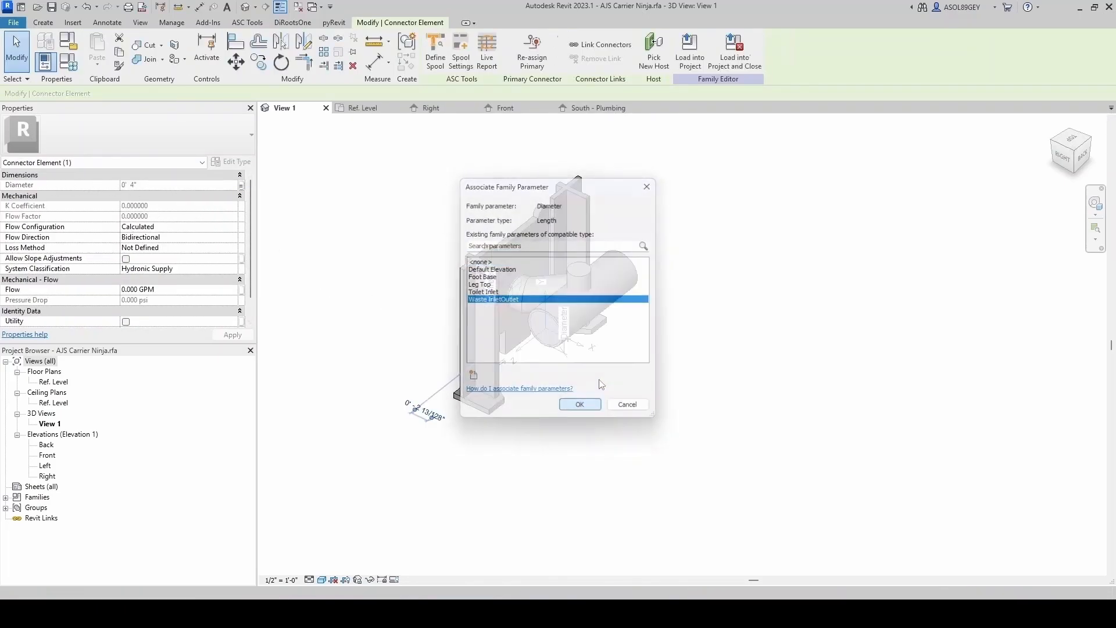
left_click(232, 270)
scroll(199, 313, "down", 3)
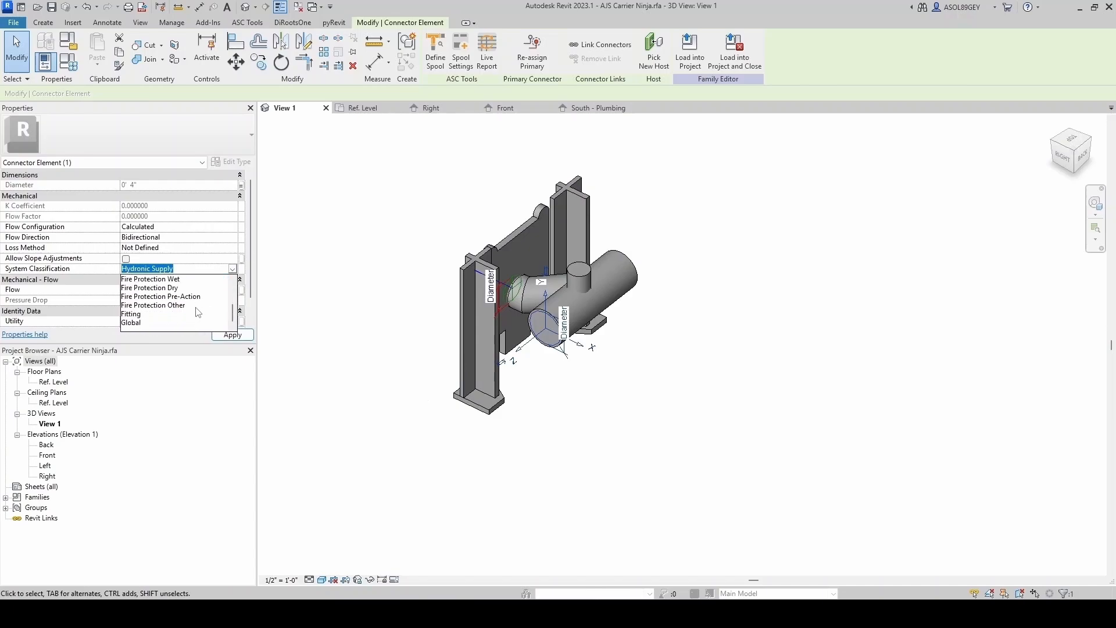
left_click(133, 315)
left_click(411, 343)
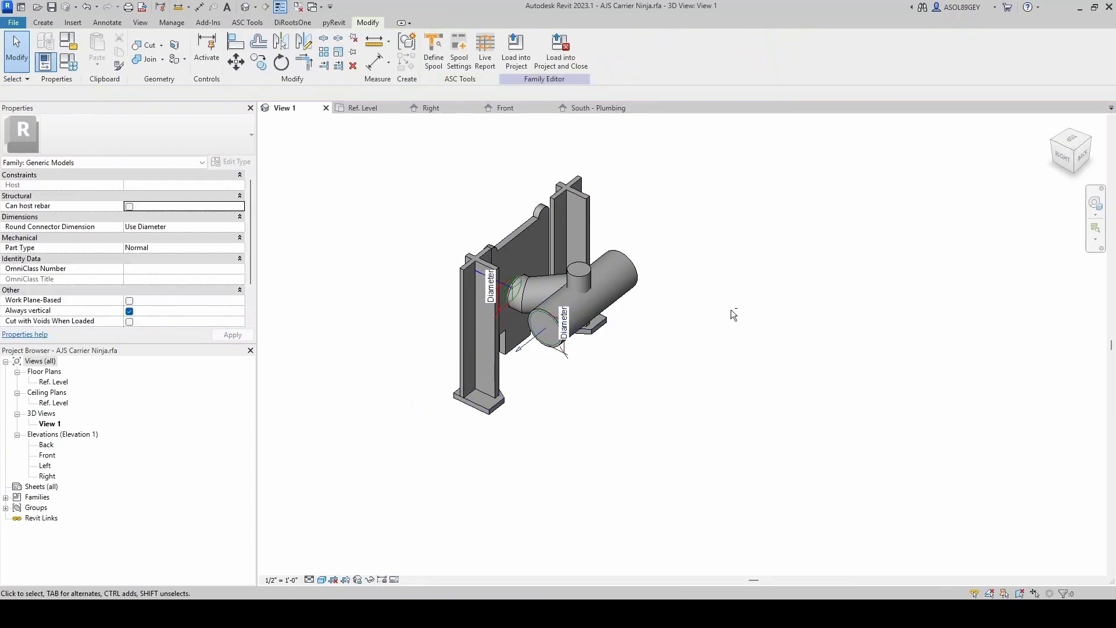
- Place a pipe connector on the opposite end face of the horizontal cylinder
middle_click_drag(730, 309, 645, 358, "shift")
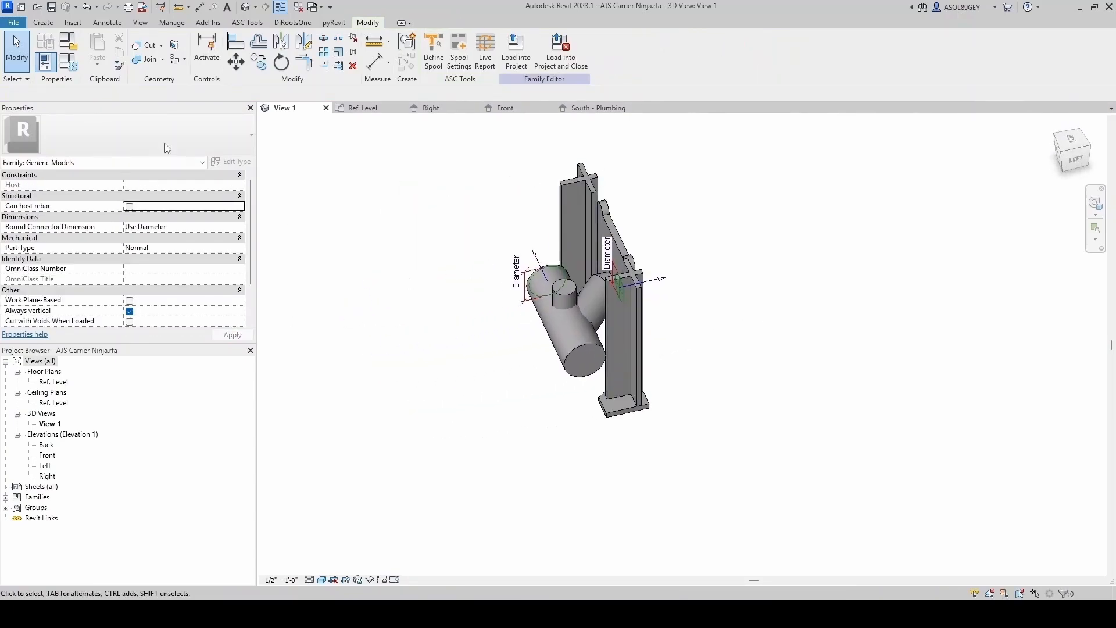
left_click(43, 22)
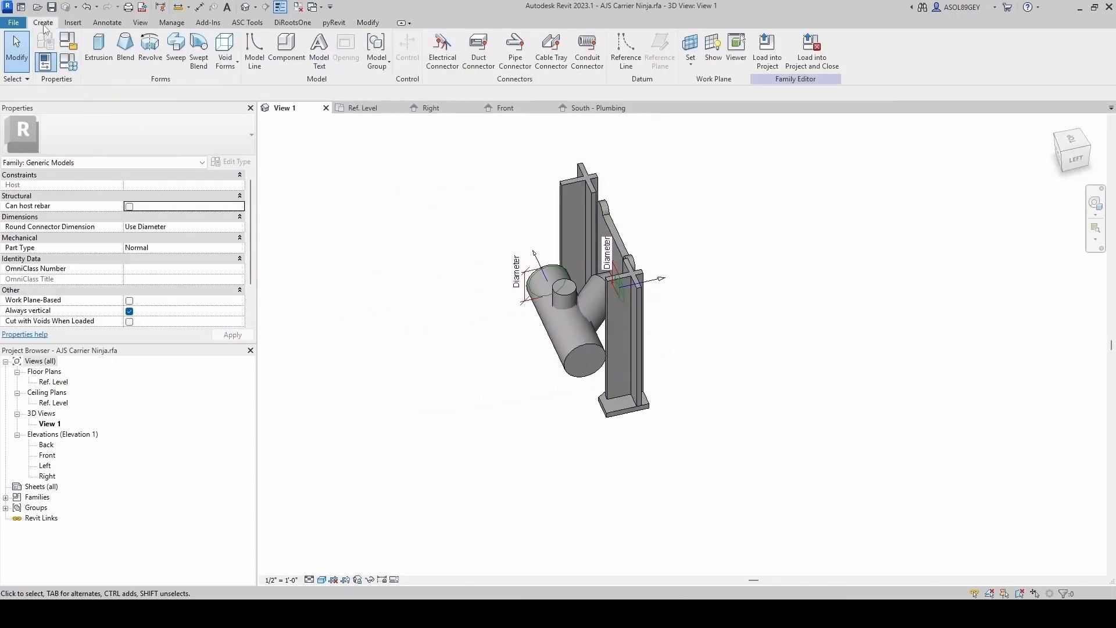
left_click(515, 51)
scroll(574, 424, "up", 3)
left_click(585, 352)
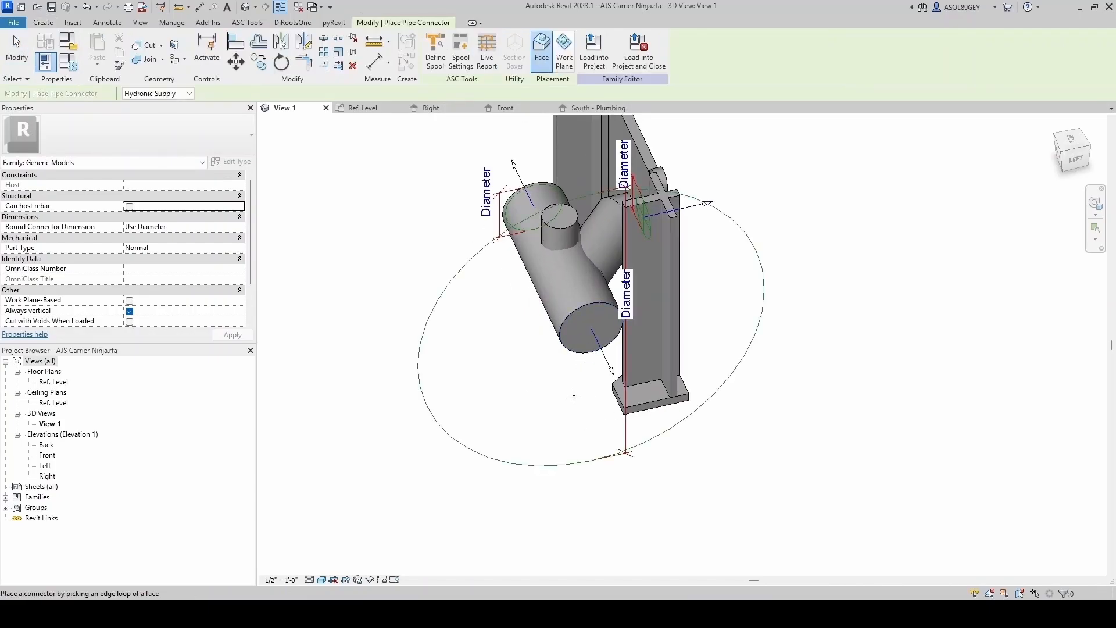
key("Escape")
- Link the second cylinder connector's diameter to Waste InletOutlet and set its system classification to Fitting
scroll(561, 397, "down", 4)
left_click(517, 375)
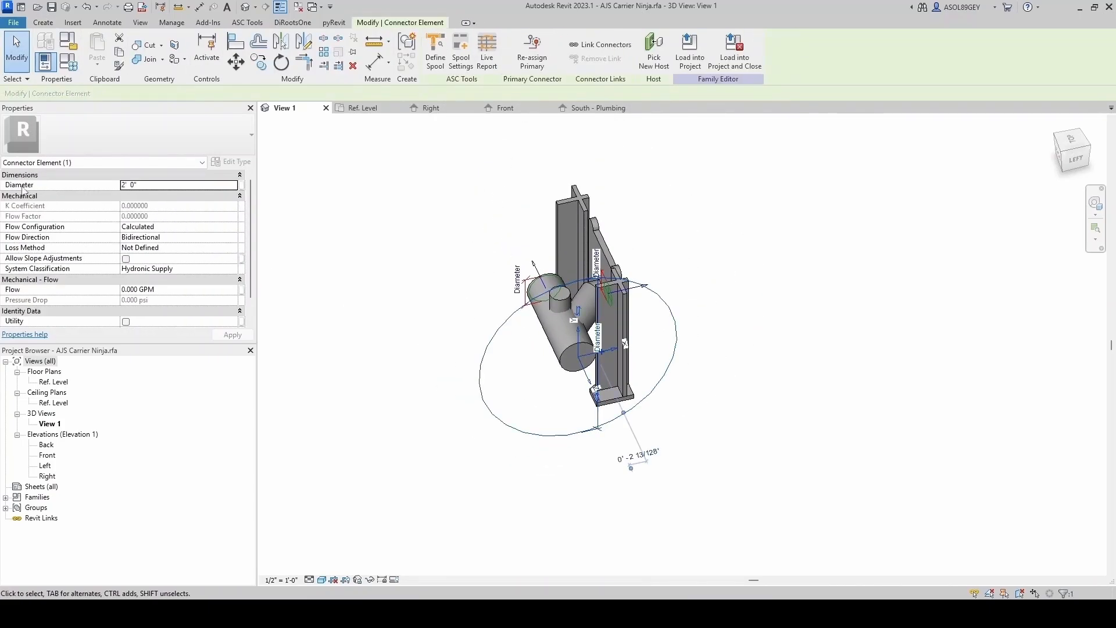
left_click(243, 185)
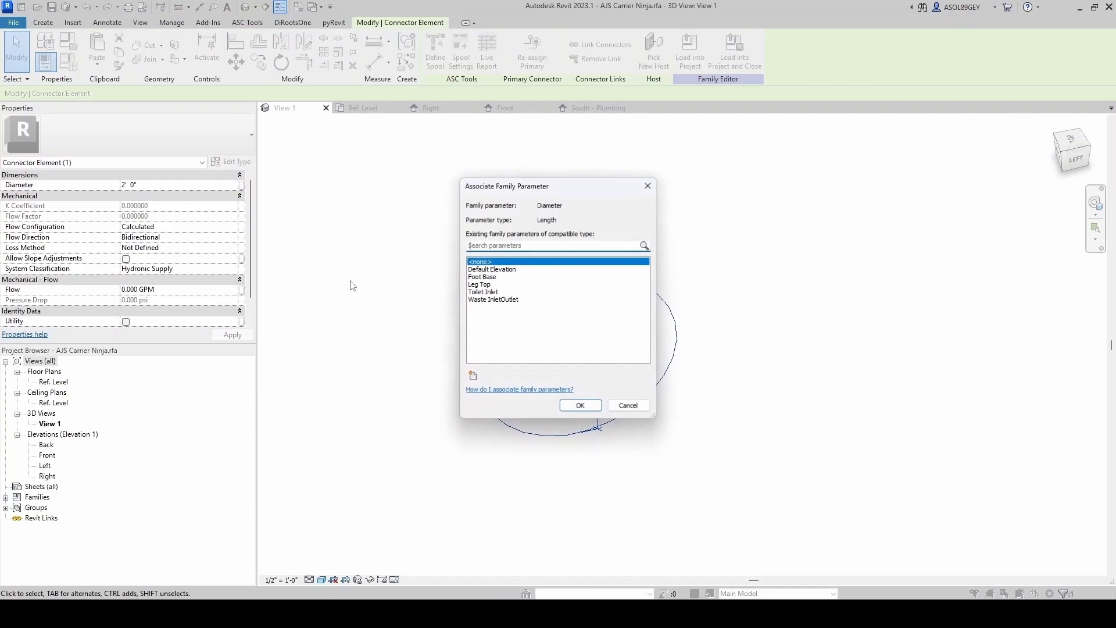
left_click(514, 300)
left_click(581, 405)
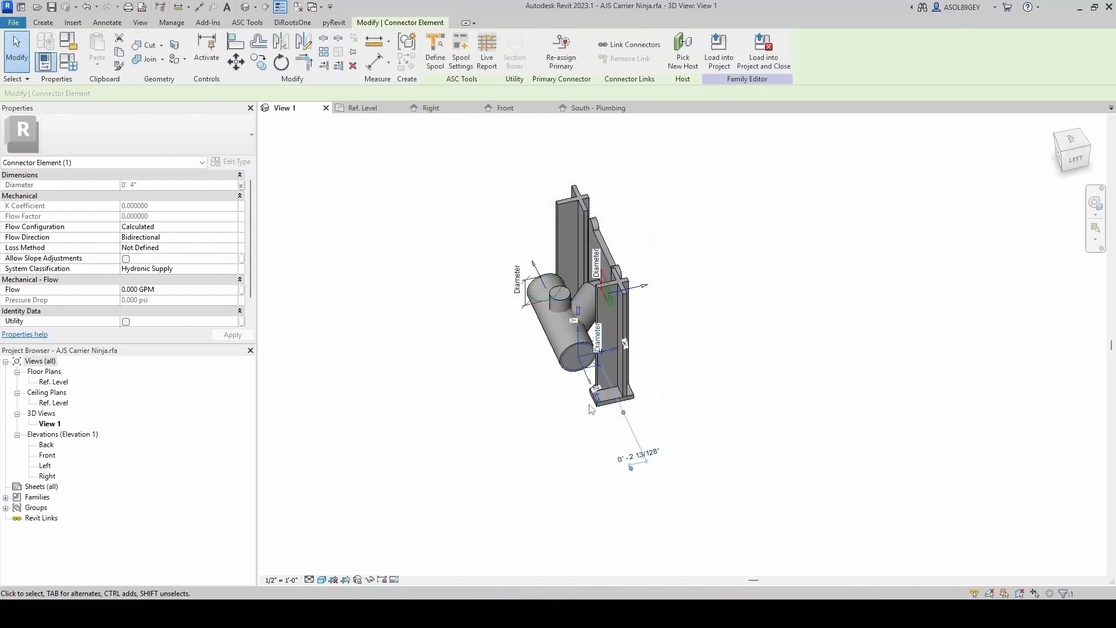
left_click(238, 270)
scroll(126, 320, "down", 3)
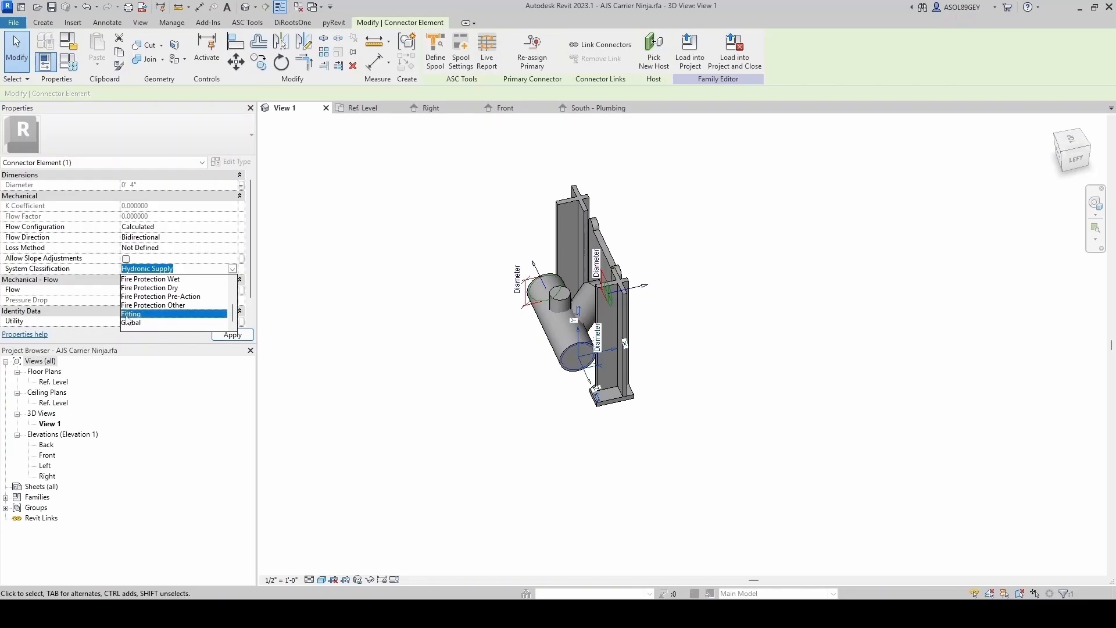
left_click(126, 315)
key("Escape")
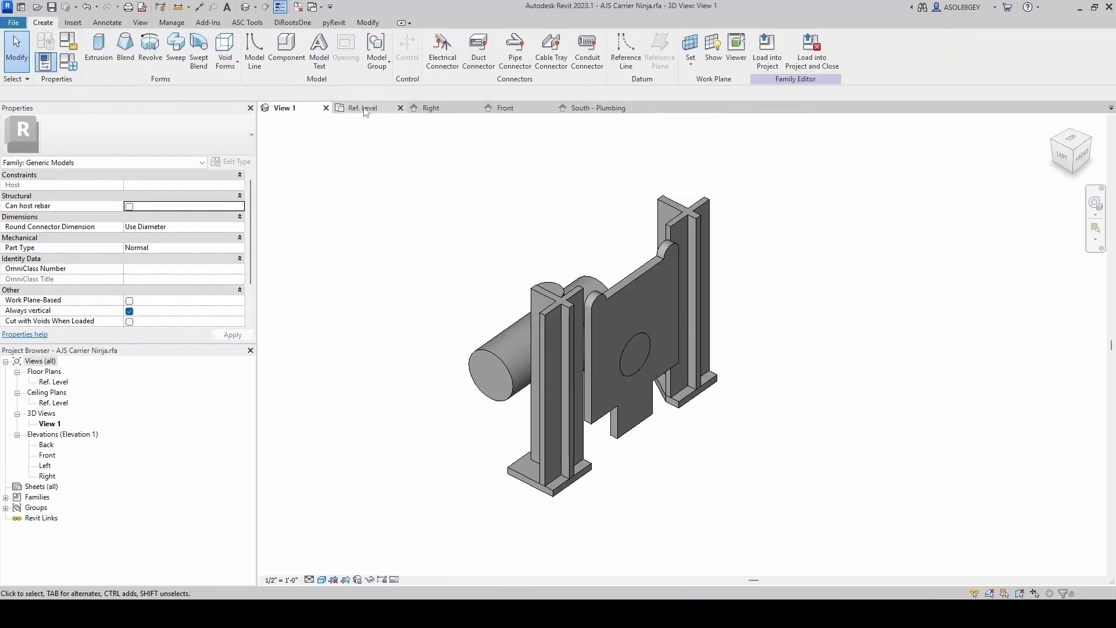
- Place a pipe connector on the circular opening in the back plate
left_click(515, 46)
scroll(648, 336, "up", 2)
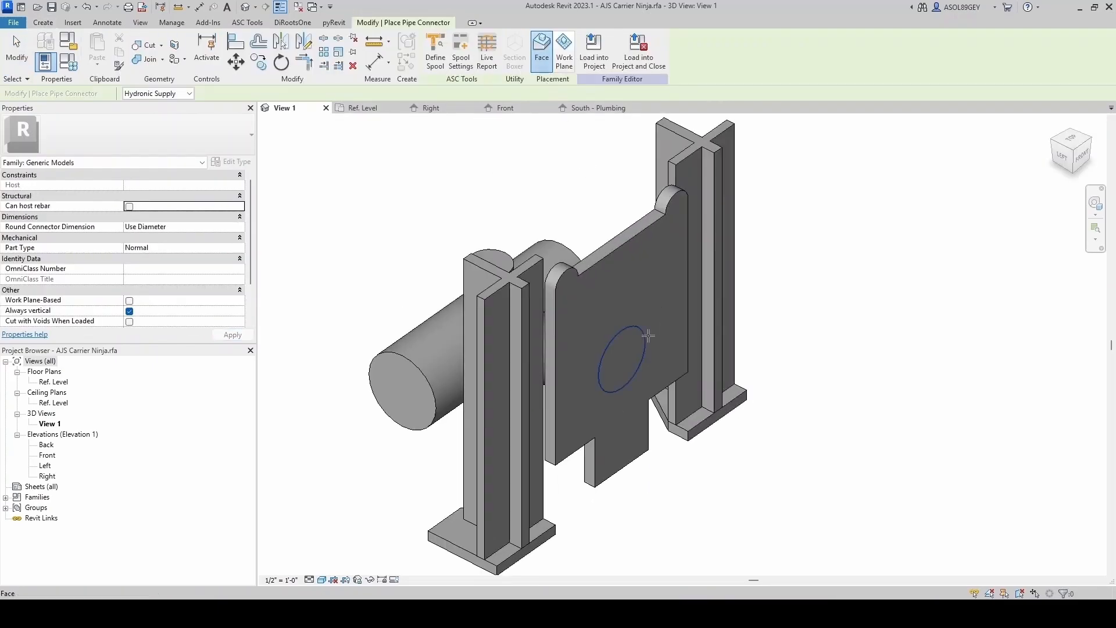
left_click(649, 336)
- Associate the plate connector's diameter with the Toilet Inlet parameter
scroll(684, 366, "down", 2)
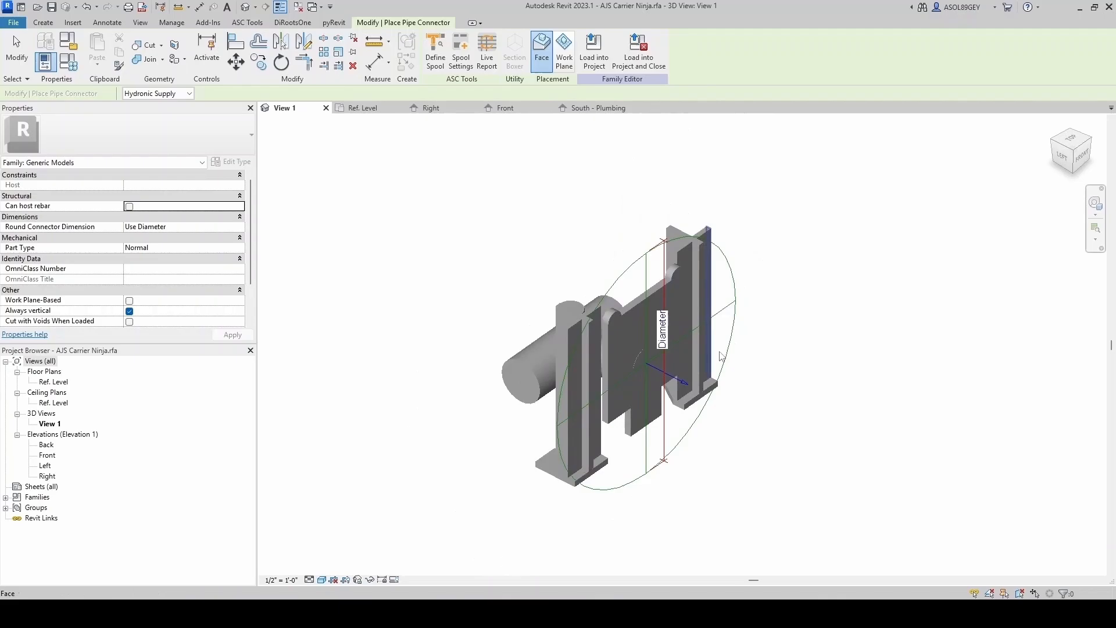
left_click(730, 314)
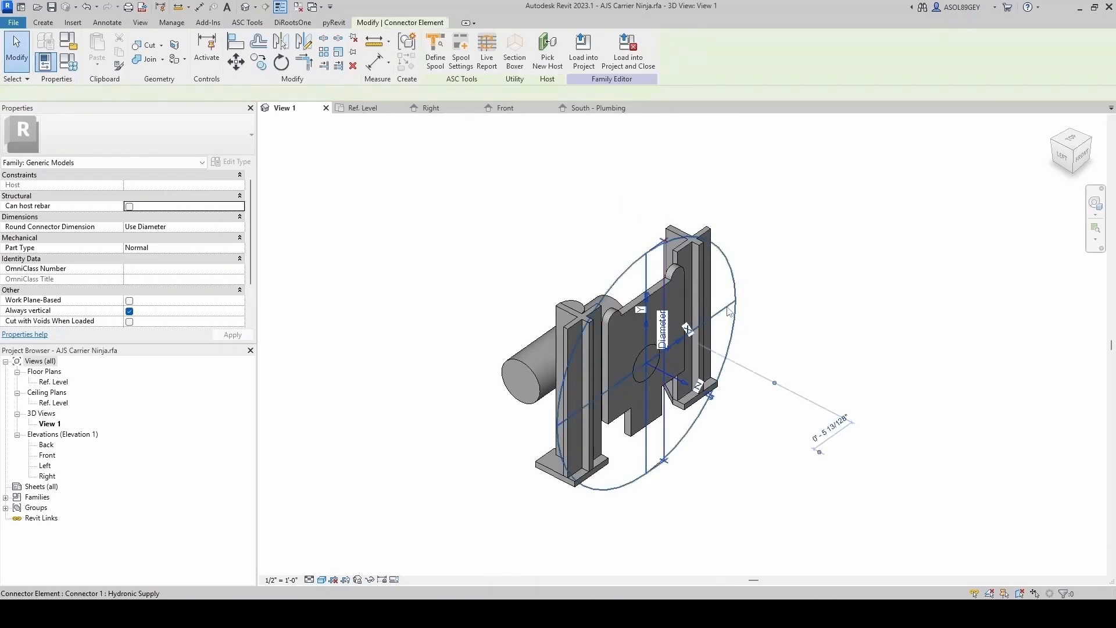
left_click(241, 185)
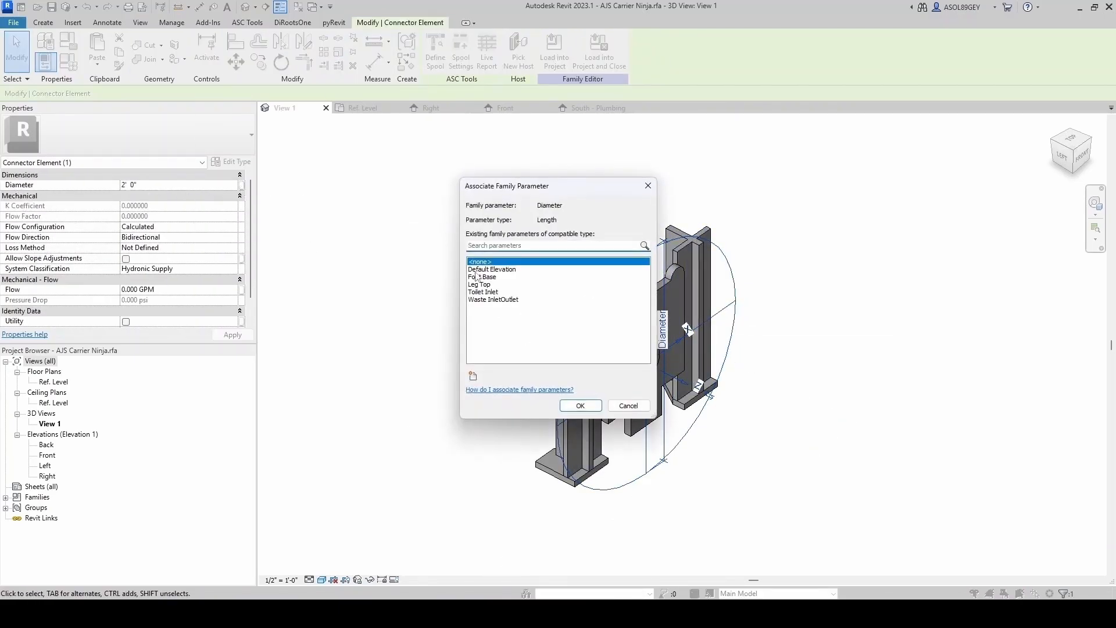
left_click(487, 292)
left_click(589, 405)
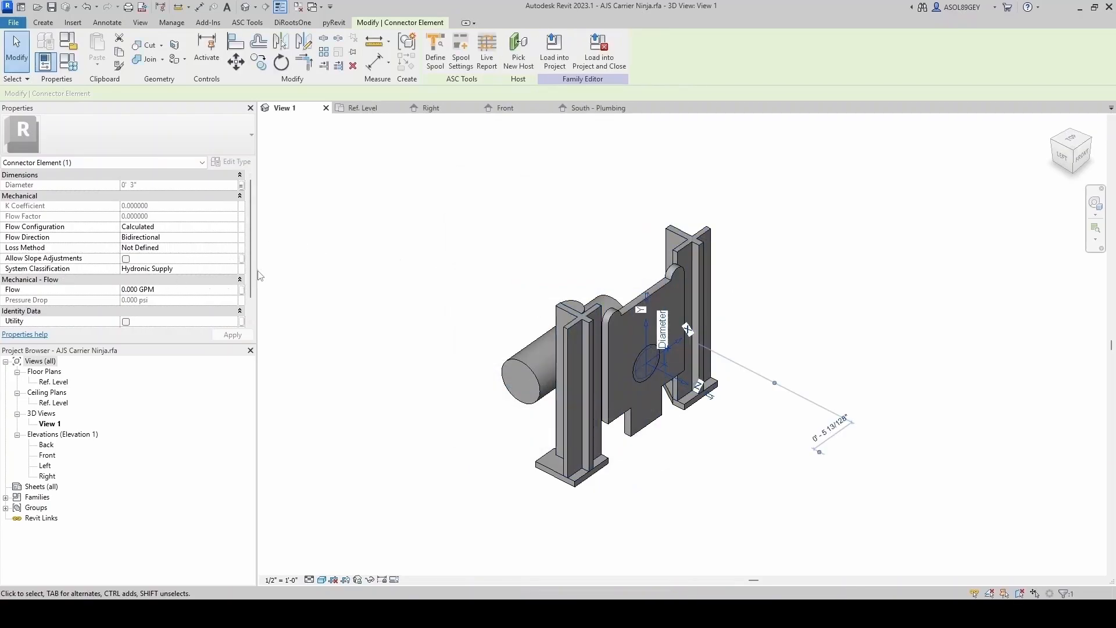
- Try to set the plate connector to Sanitary classification, Fixture Units flow configuration and In flow direction
left_click(175, 269)
left_click(233, 269)
left_click(169, 303)
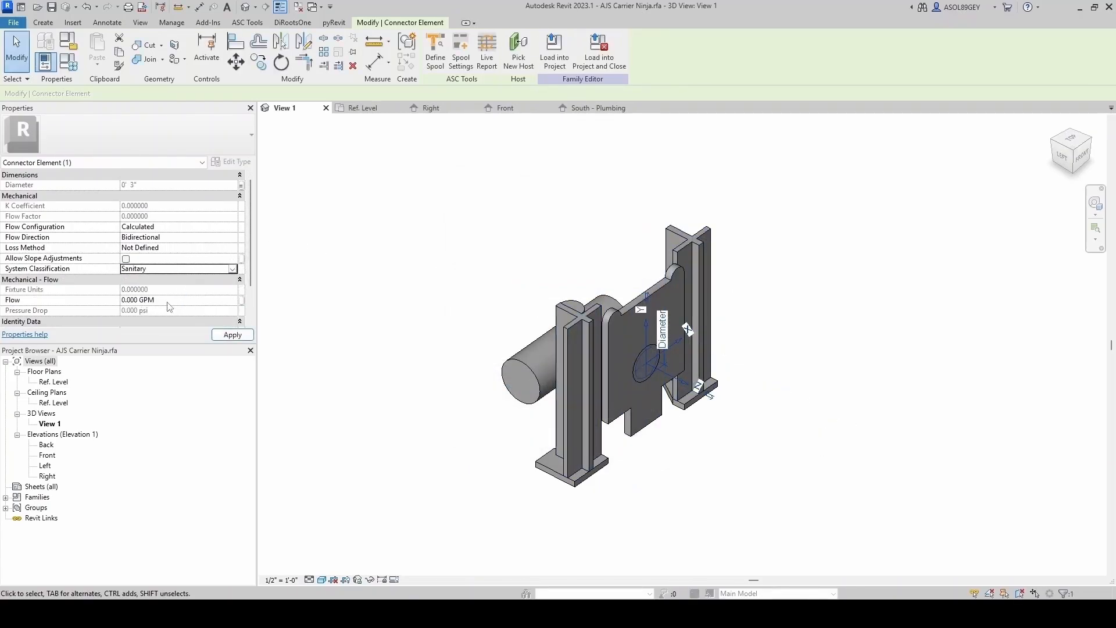
left_click(221, 226)
left_click(232, 228)
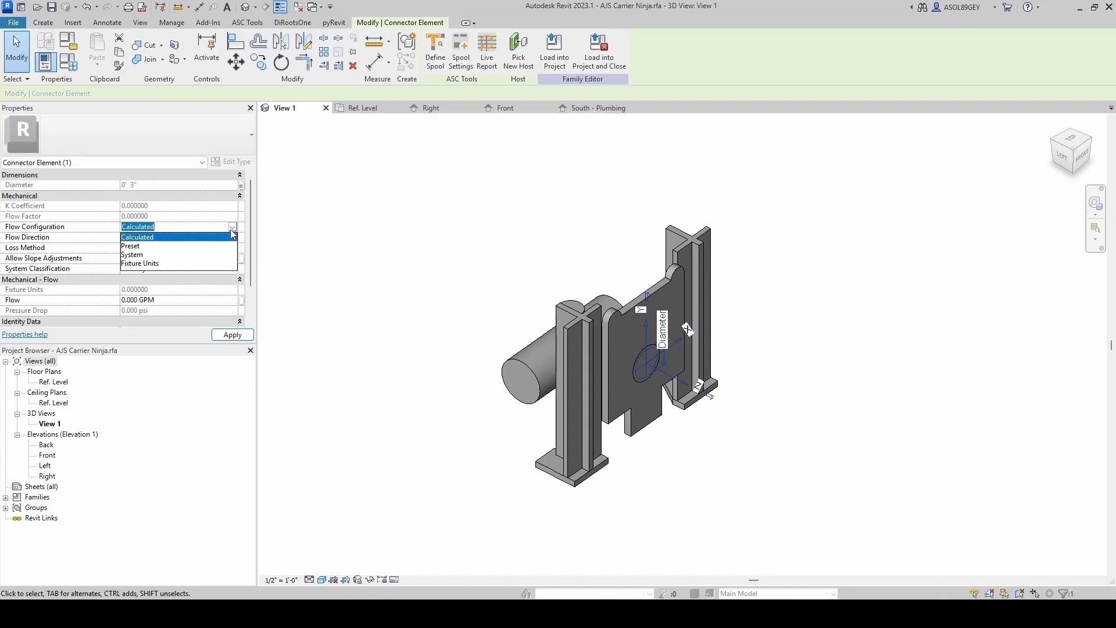
left_click(153, 264)
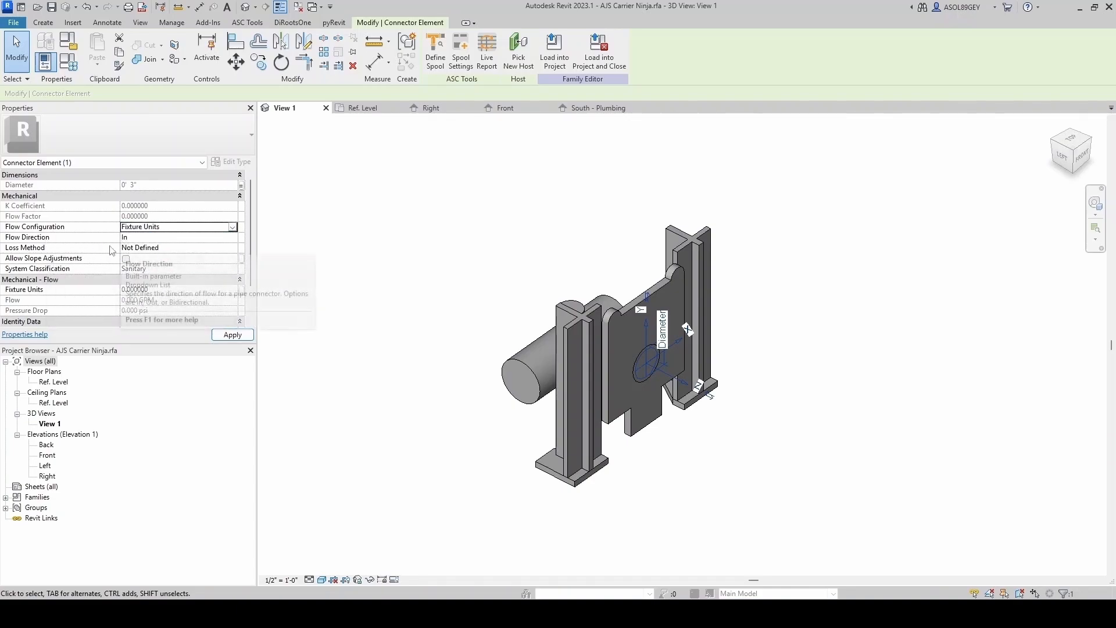
left_click(231, 248)
left_click(233, 249)
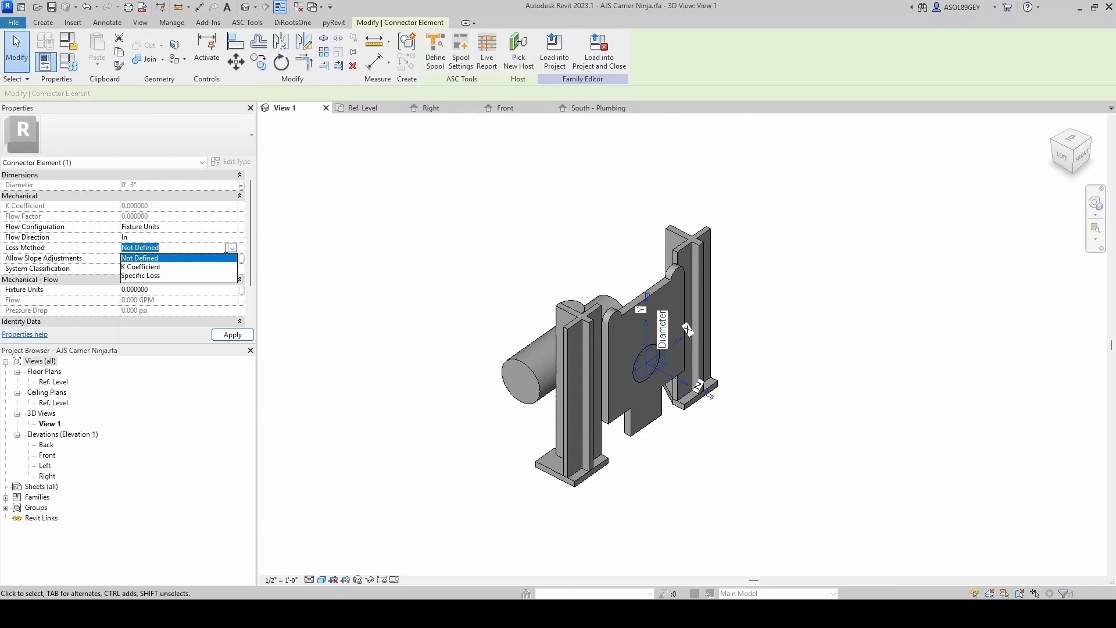
left_click(157, 269)
left_click(657, 374)
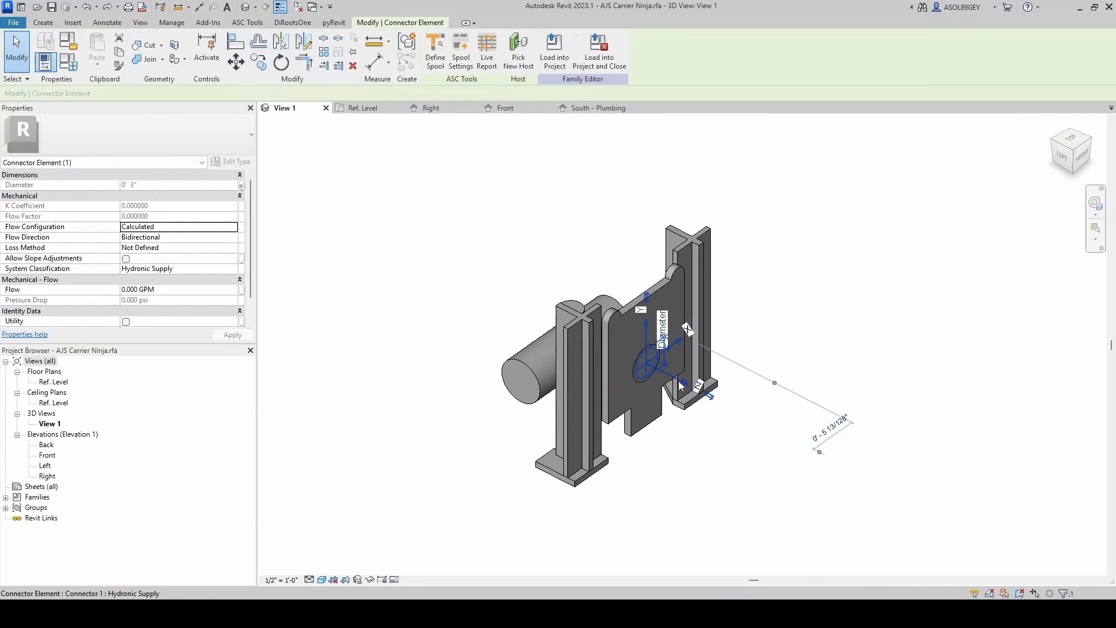
- Set the plate connector's system classification to Global
left_click(208, 268)
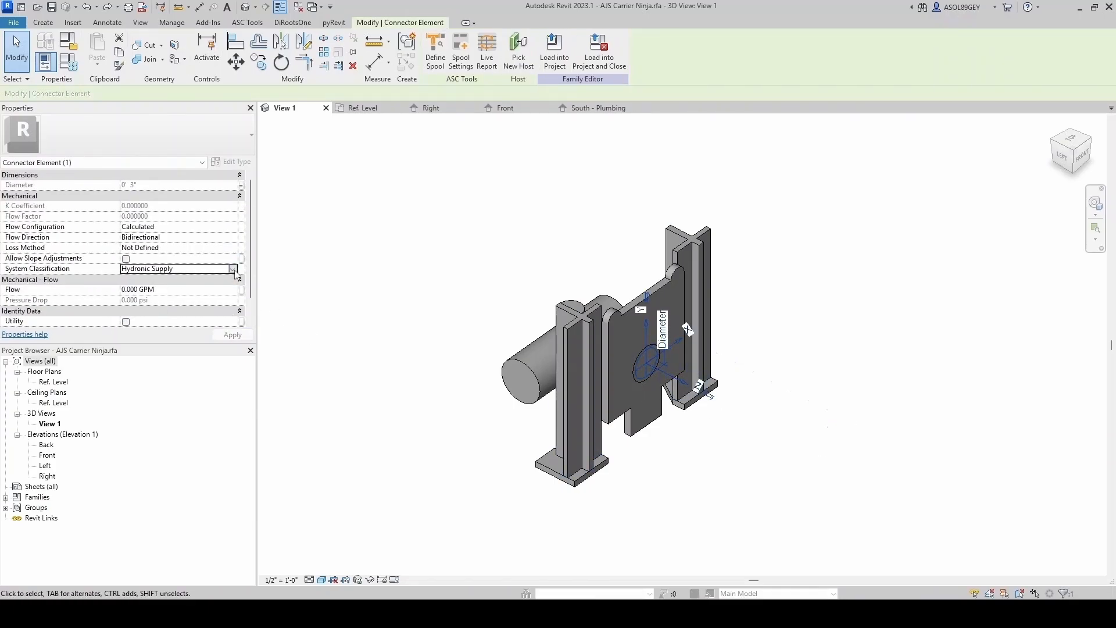
left_click(232, 268)
scroll(182, 297, "down", 3)
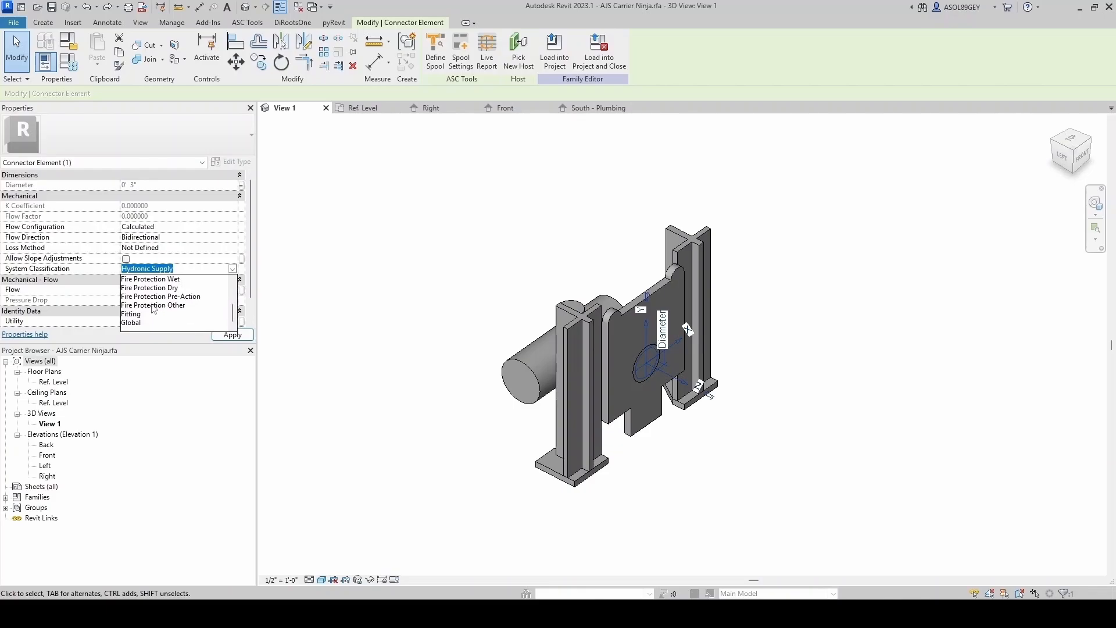
left_click(133, 322)
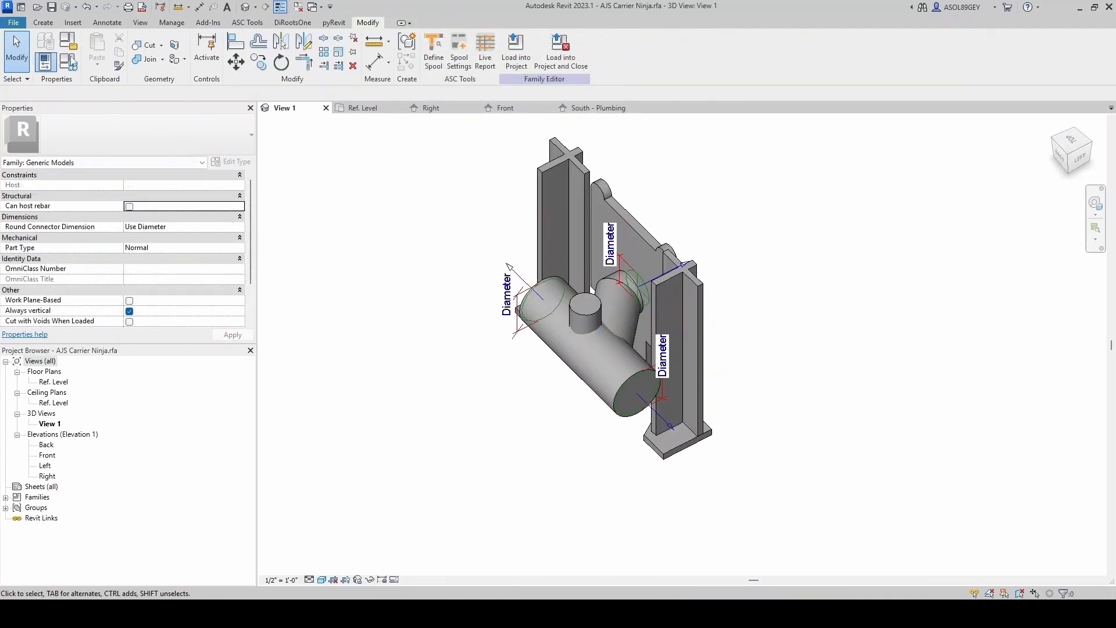
- Place a pipe connector on the top face of the small vertical cylinder
left_click(43, 23)
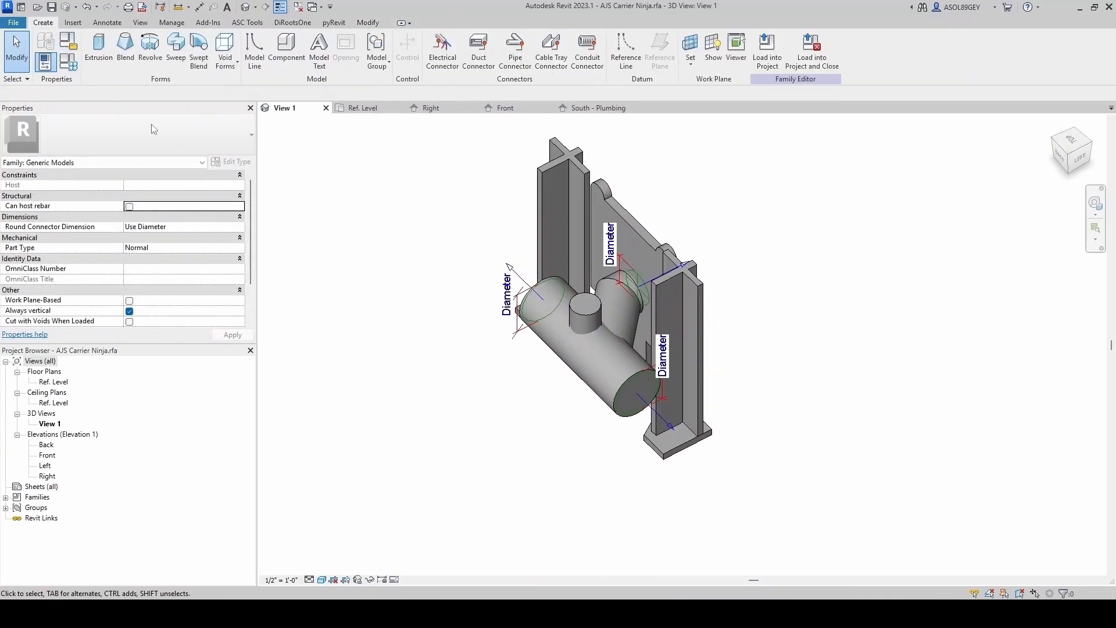
left_click(515, 51)
scroll(482, 282, "up", 2)
left_click(622, 297)
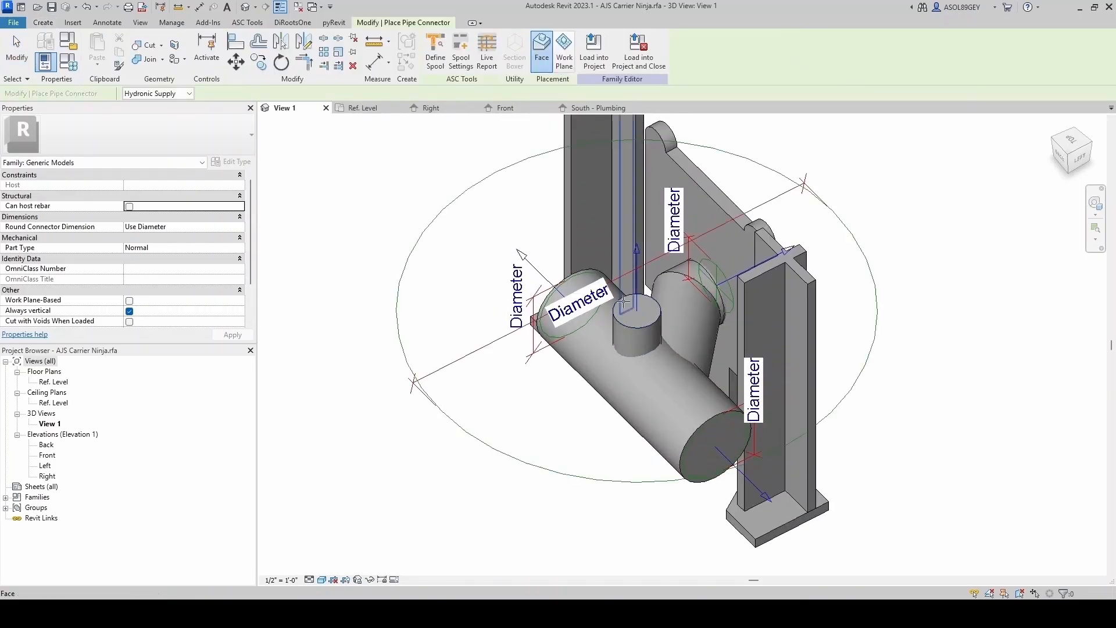
scroll(547, 298, "down", 2)
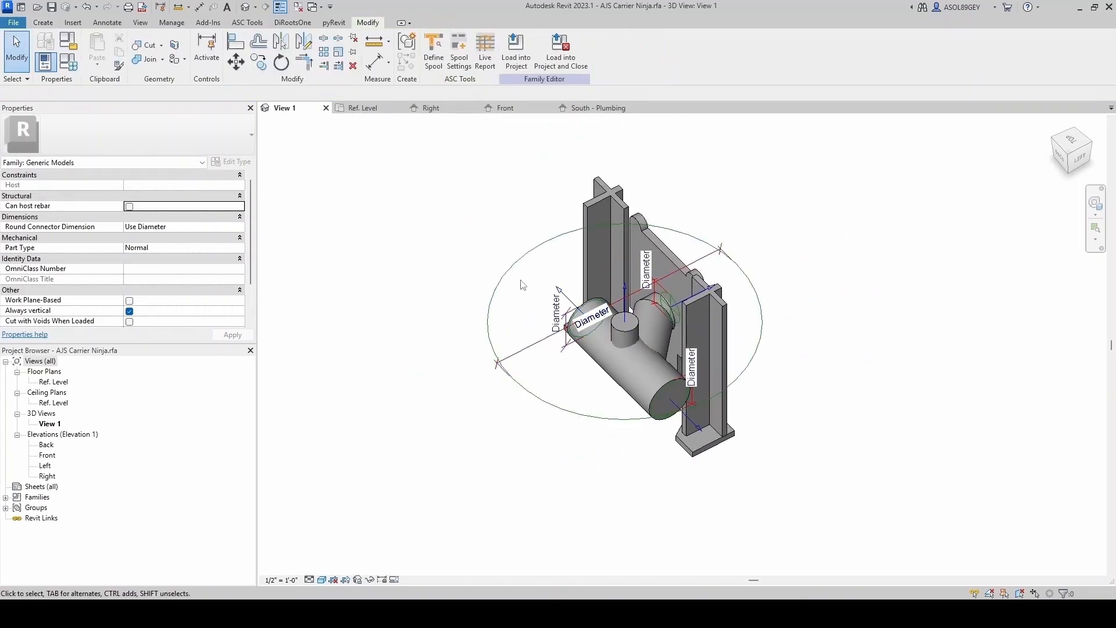
- Add an instance parameter named Vent Diameter with Piping discipline, Pipe Size type, grouped under Plumbing
left_click(69, 61)
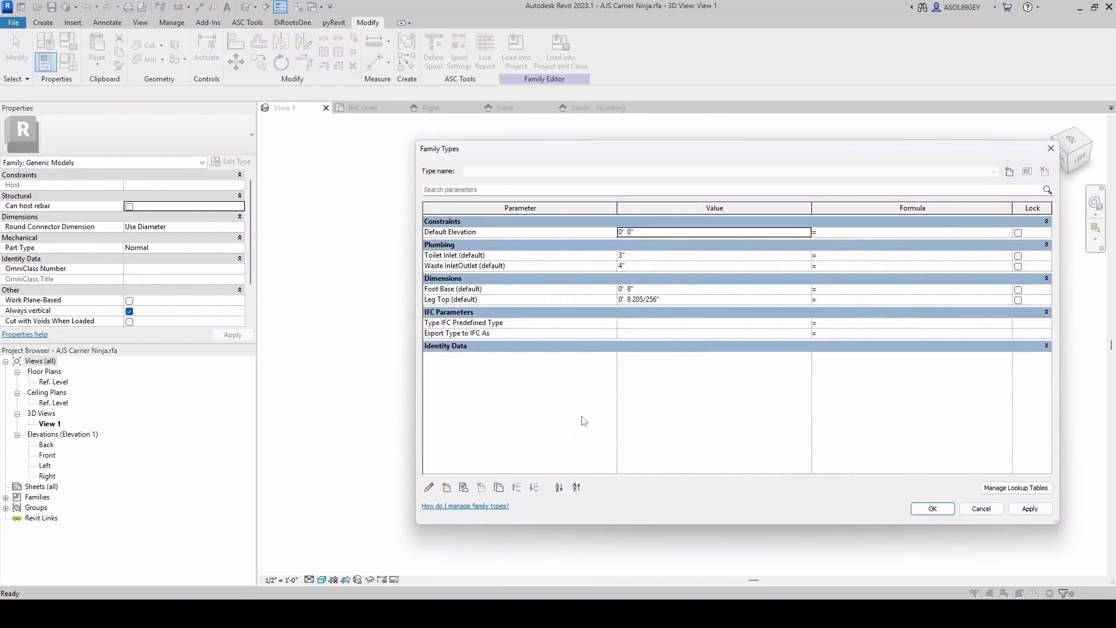
left_click(446, 488)
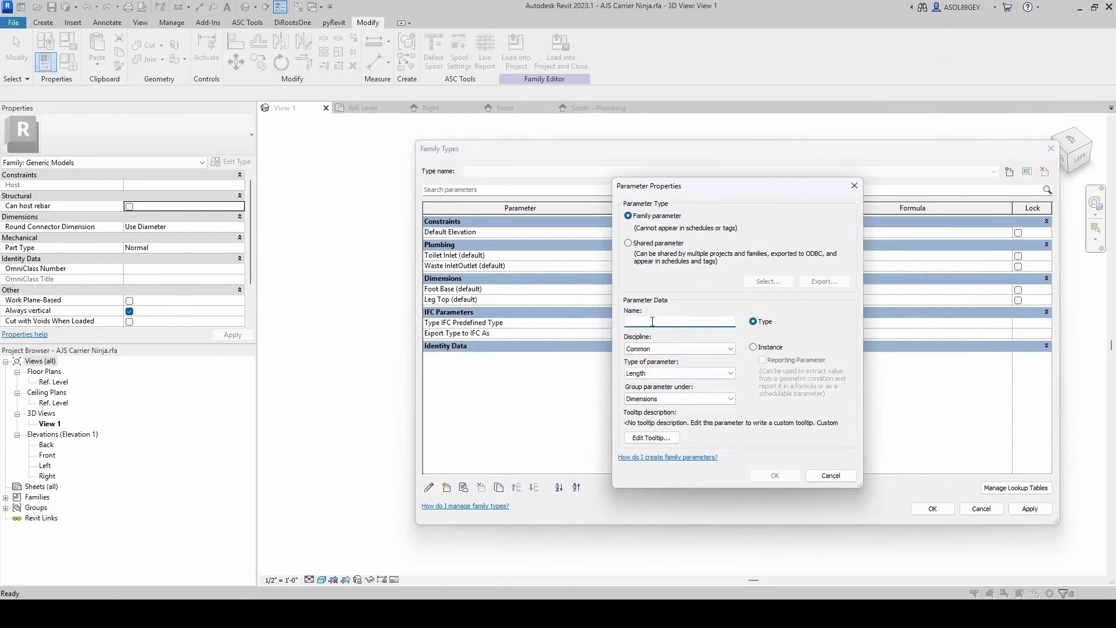
type("Vent Diameter")
left_click(758, 349)
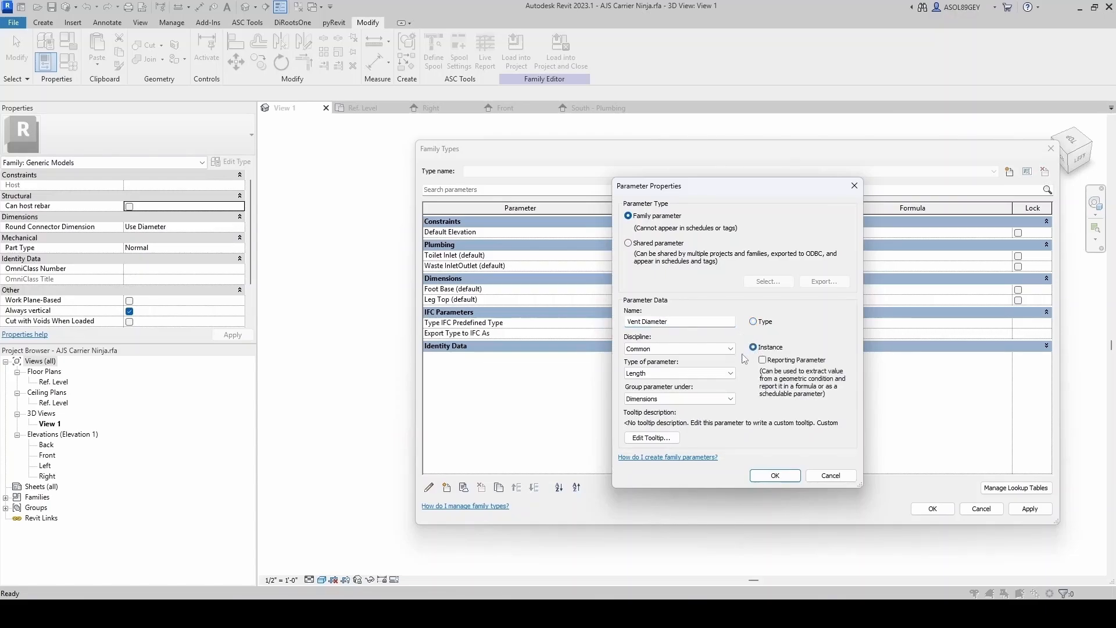
left_click(698, 349)
left_click(651, 398)
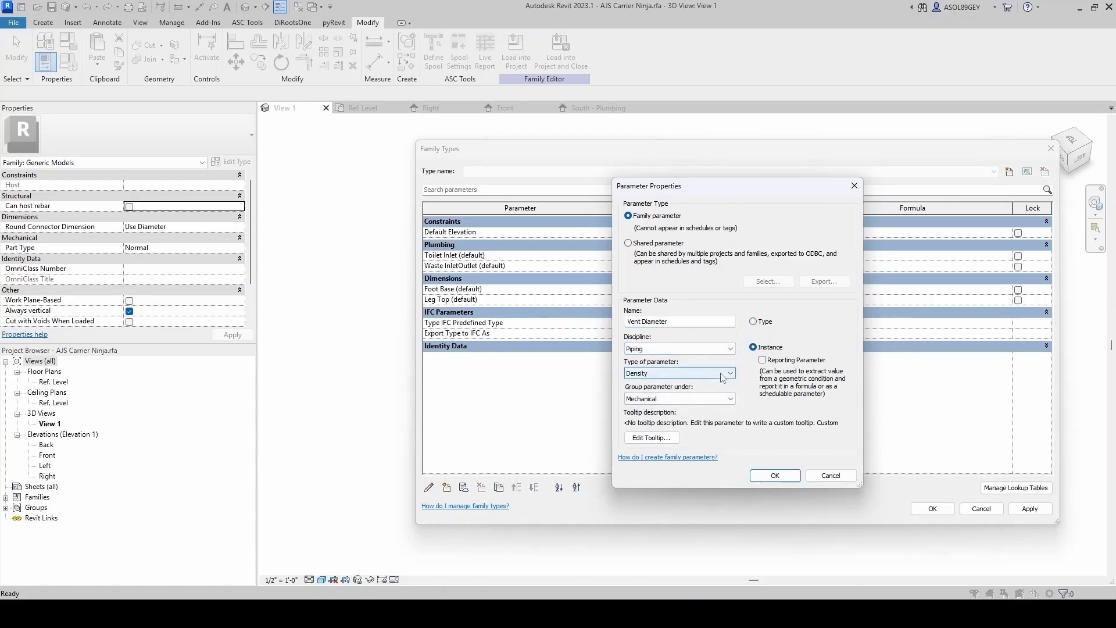
left_click(669, 373)
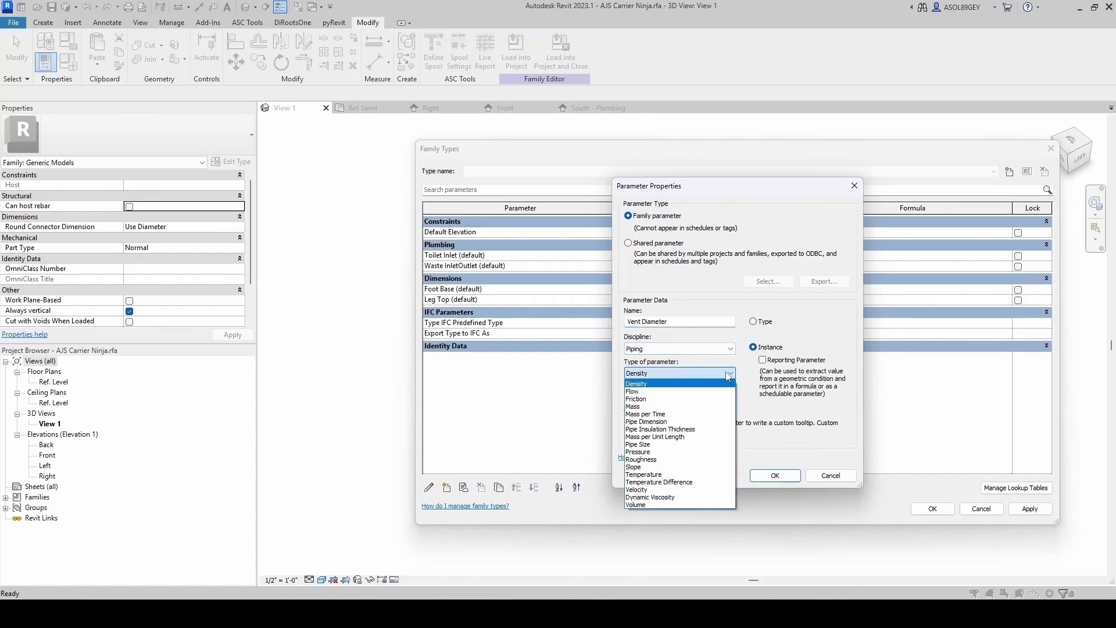
left_click(646, 445)
left_click(715, 402)
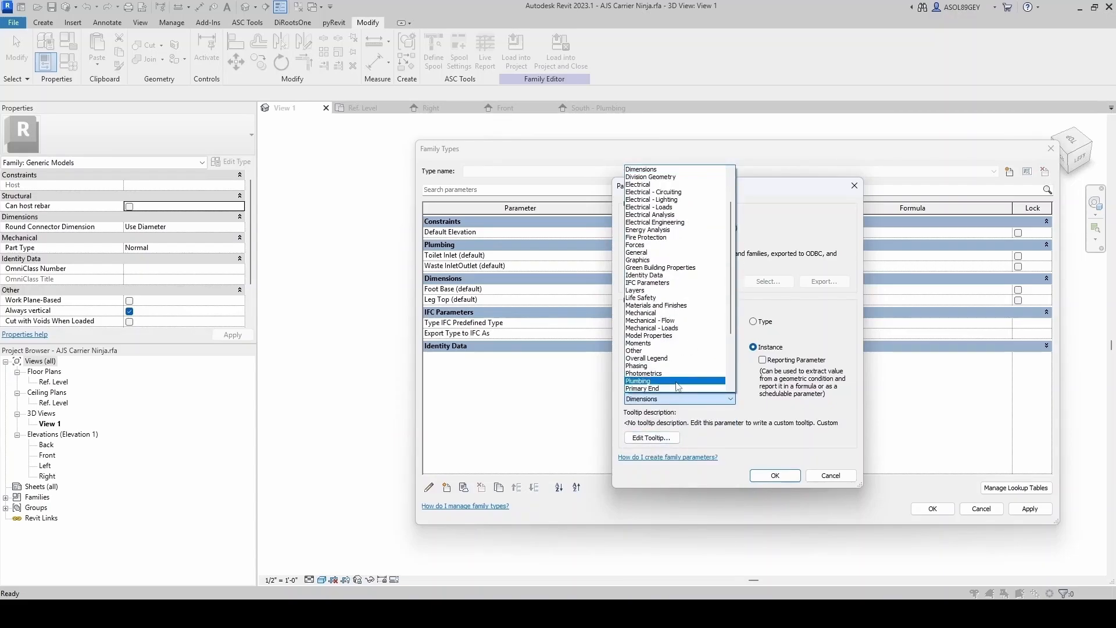
left_click(715, 385)
left_click(764, 478)
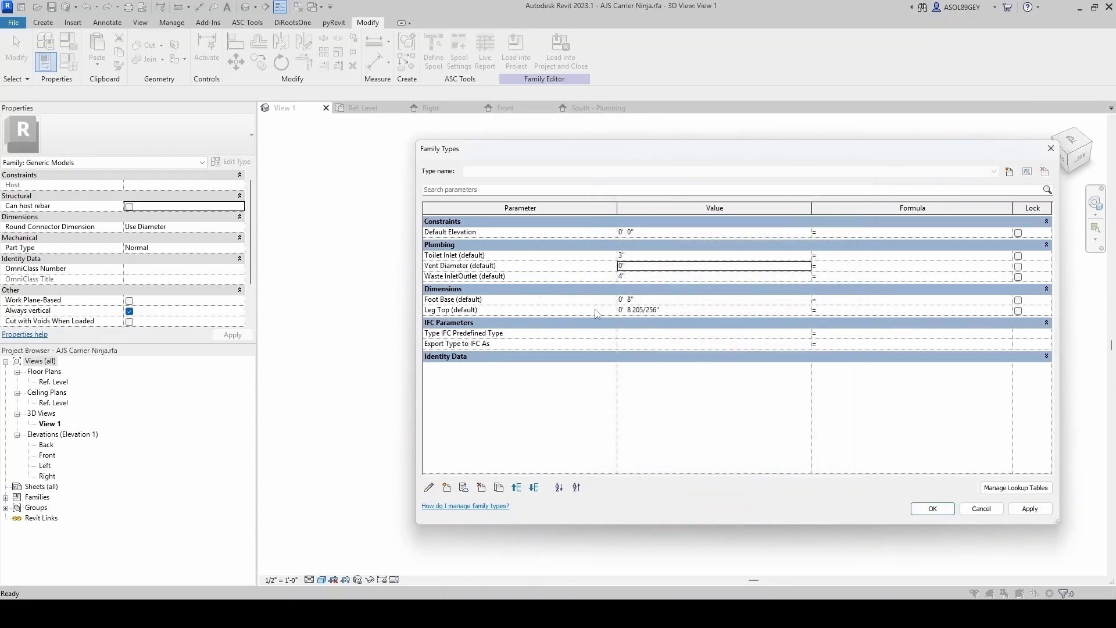
- Set Vent Diameter to 2" and rename the Toilet Inlet parameter to Toilet Inlet Diameter
left_click(616, 266)
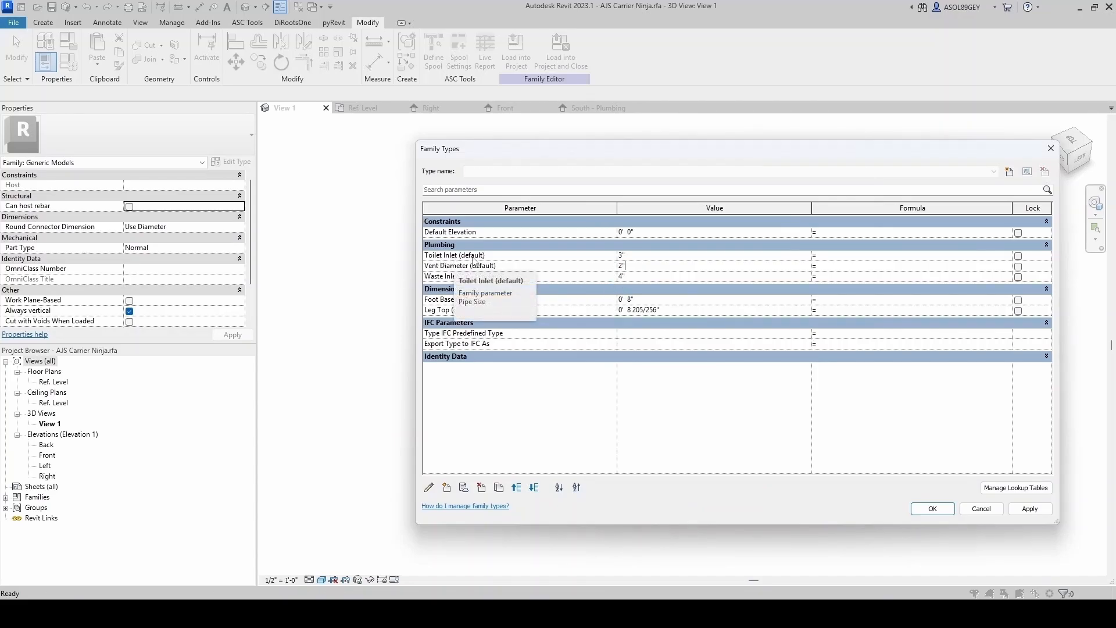
left_click(457, 256)
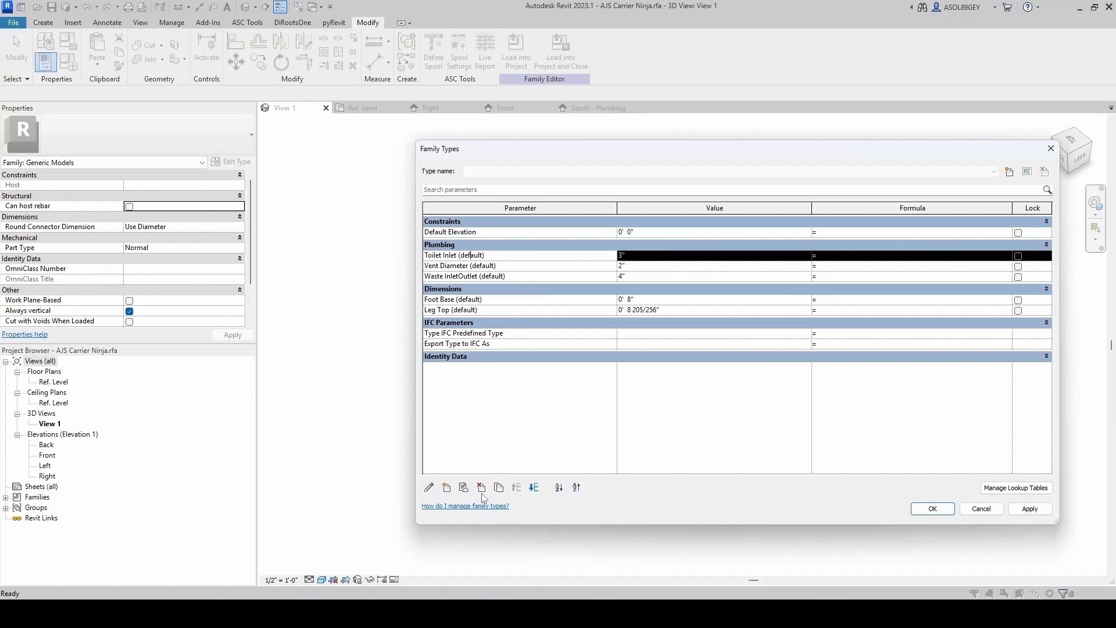
left_click(429, 488)
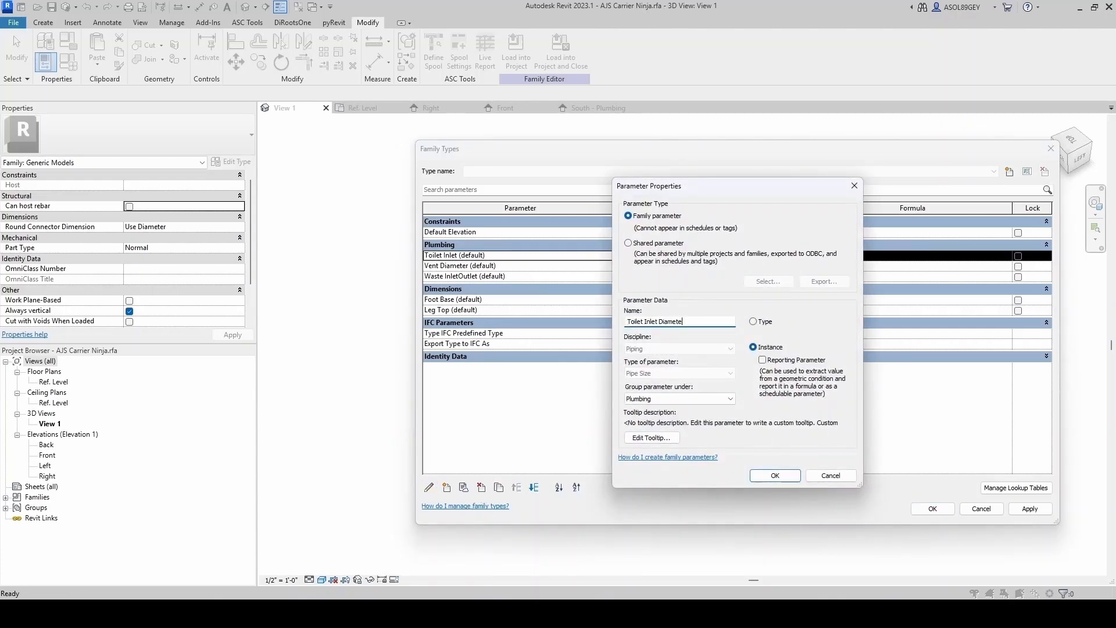
left_click(785, 482)
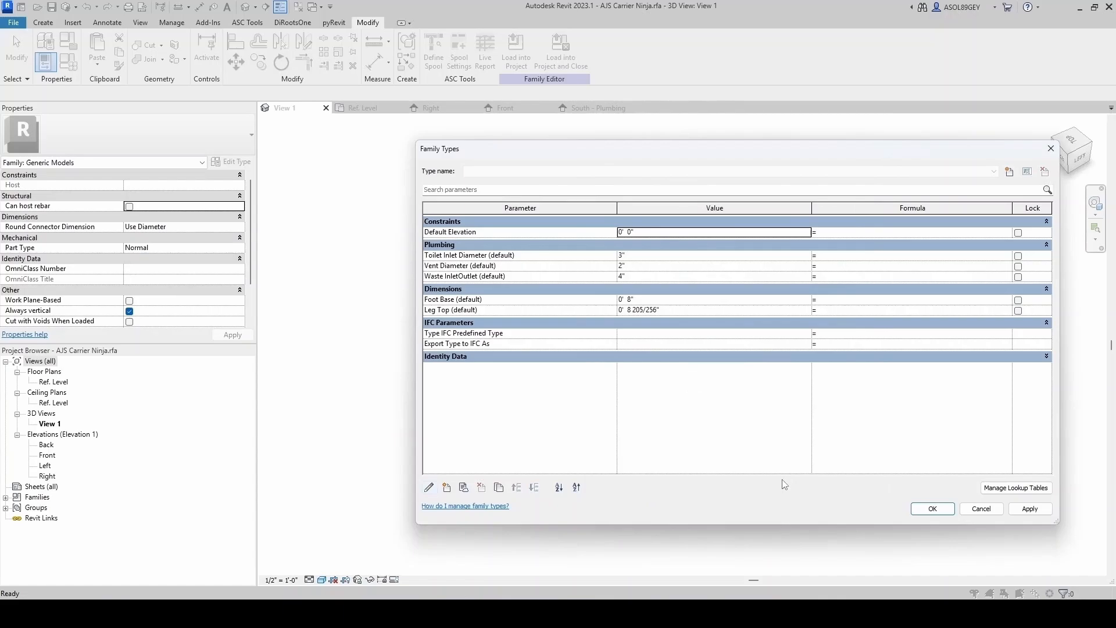
- Inspect the Waste InletOutlet parameter's properties and close the Family Types dialog
left_click(473, 277)
left_click(429, 487)
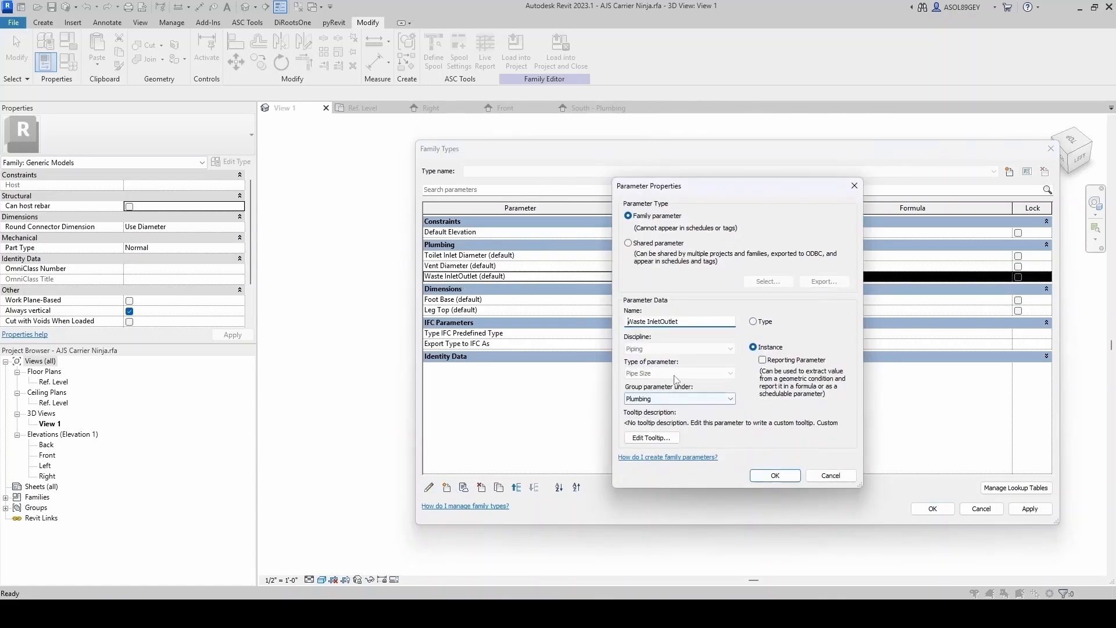
left_click(774, 482)
left_click(925, 509)
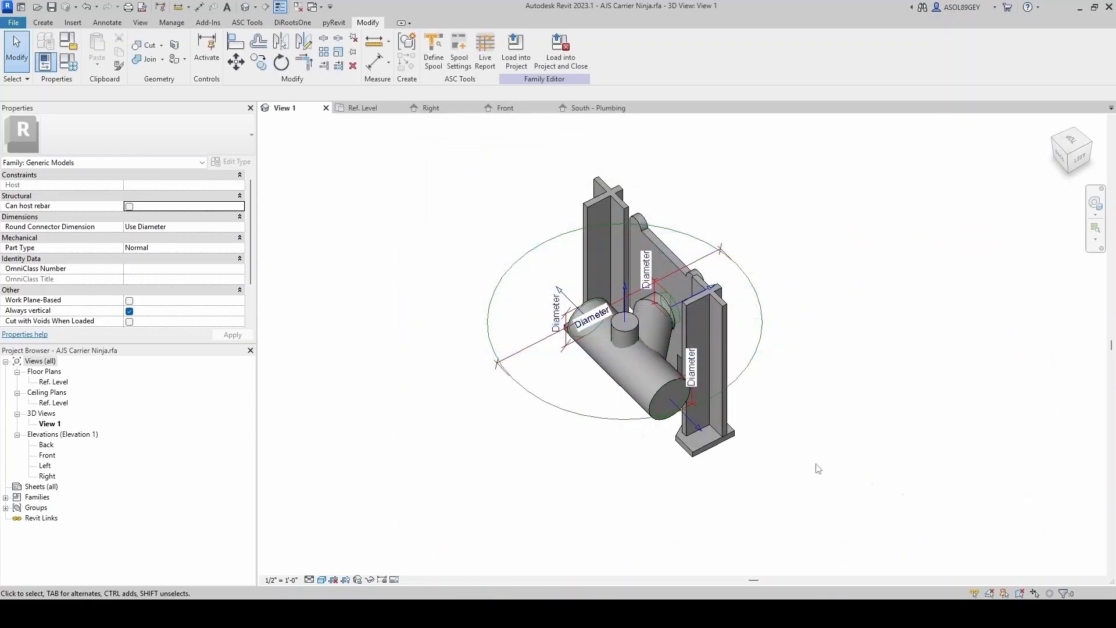
- Associate the small vertical cylinder connector's diameter with the Vent Diameter parameter
left_click(506, 265)
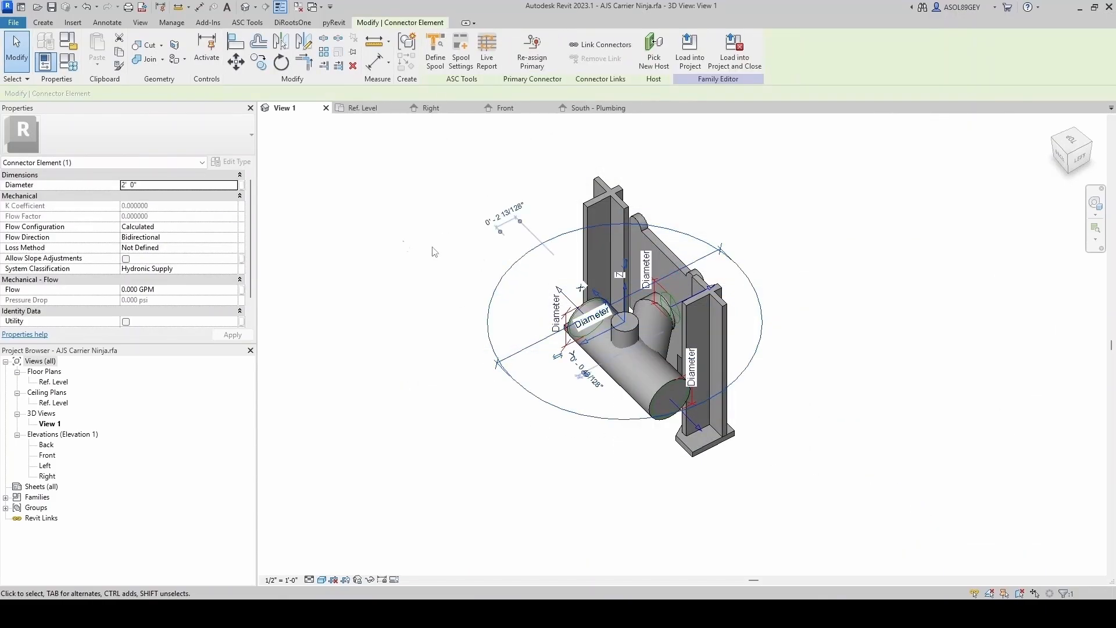
left_click(240, 186)
left_click(510, 300)
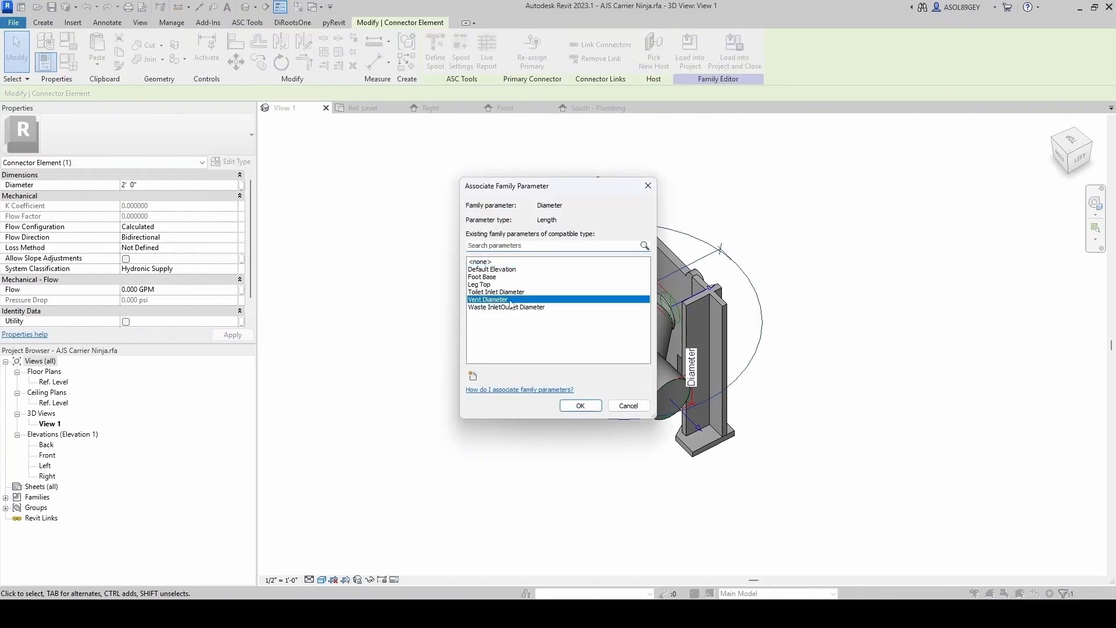
left_click(580, 407)
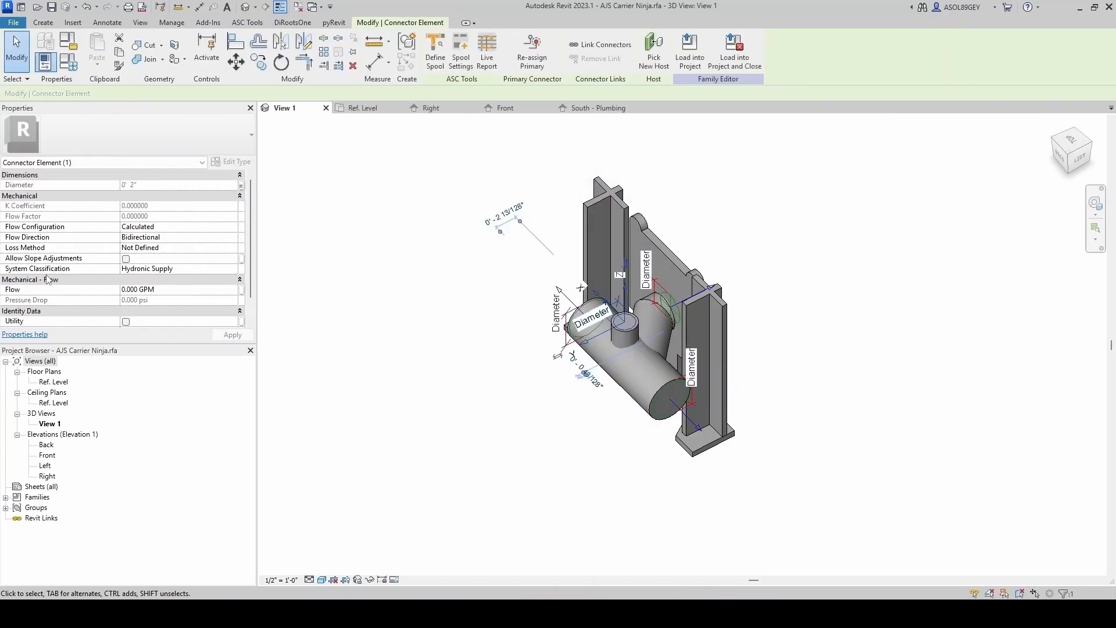
- Set the vent connector's system classification to Fitting
left_click(235, 269)
scroll(174, 302, "down", 4)
left_click(145, 317)
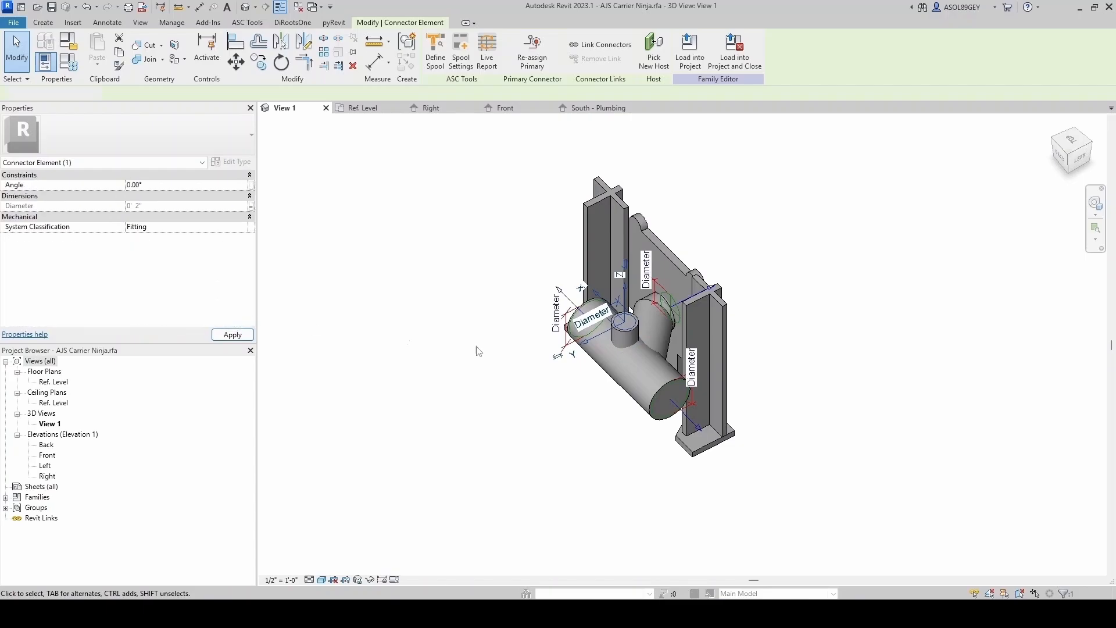
left_click(470, 398)
scroll(487, 367, "up", 2)
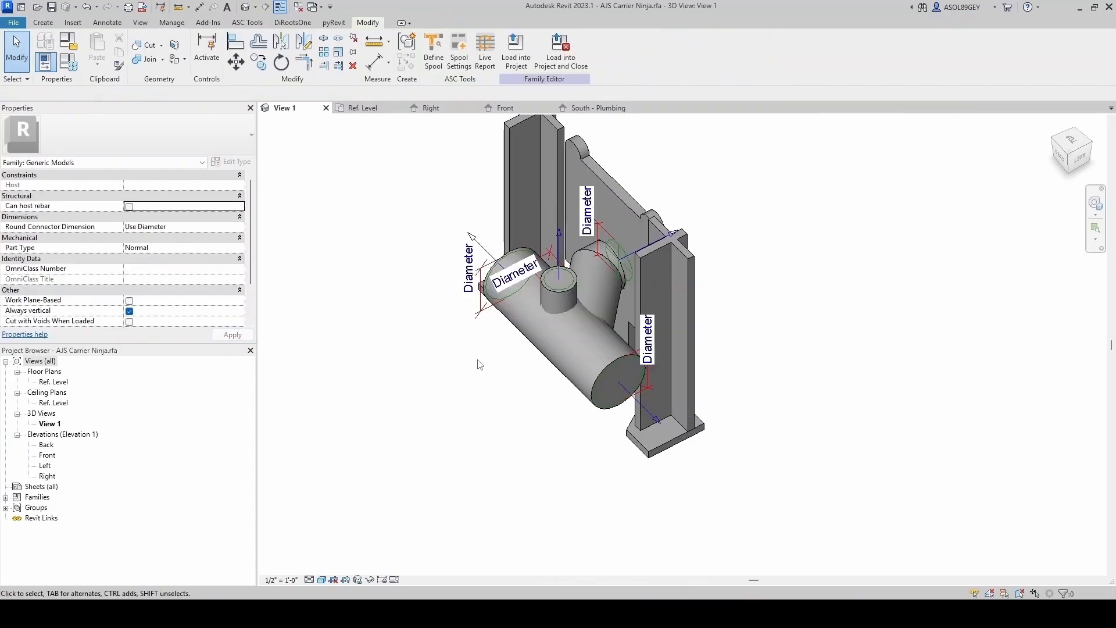
- Orbit and zoom around the model to inspect the connectors on each pipe end
left_click(554, 240)
key("Escape")
scroll(532, 299, "down", 1)
middle_click_drag(516, 330, 582, 316, "shift")
scroll(594, 340, "up", 3)
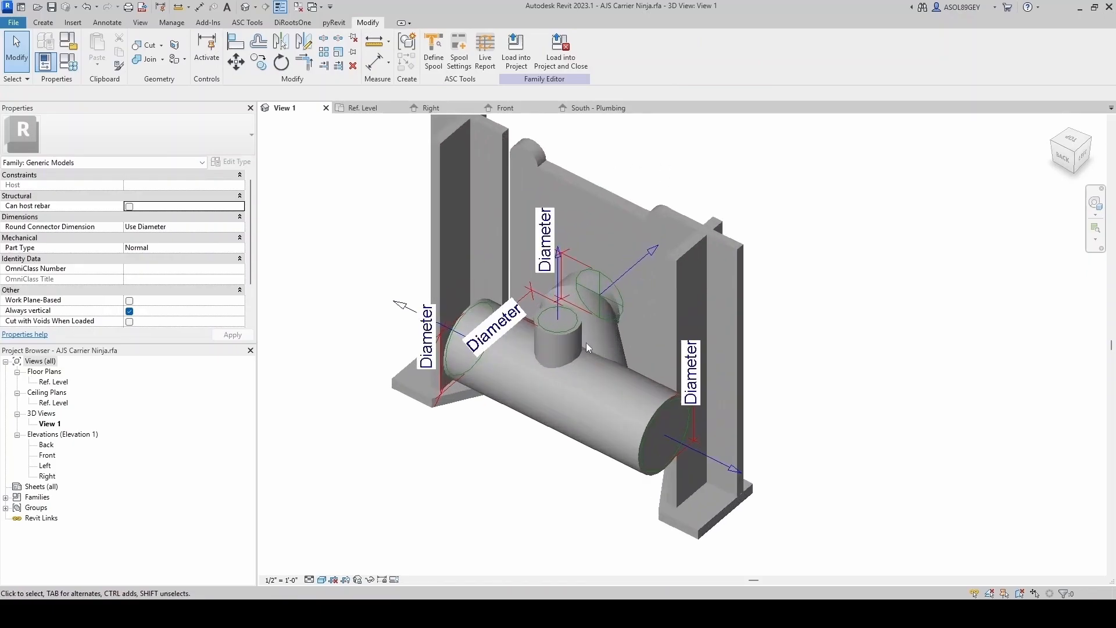
scroll(560, 317, "down", 2)
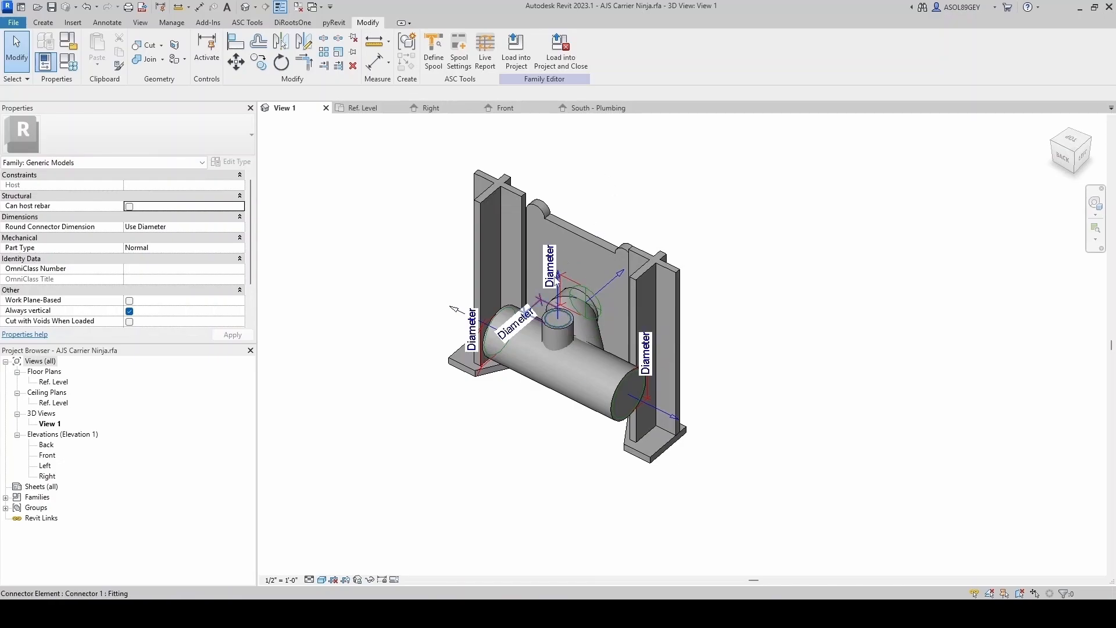
scroll(563, 322, "up", 2)
scroll(557, 324, "down", 2)
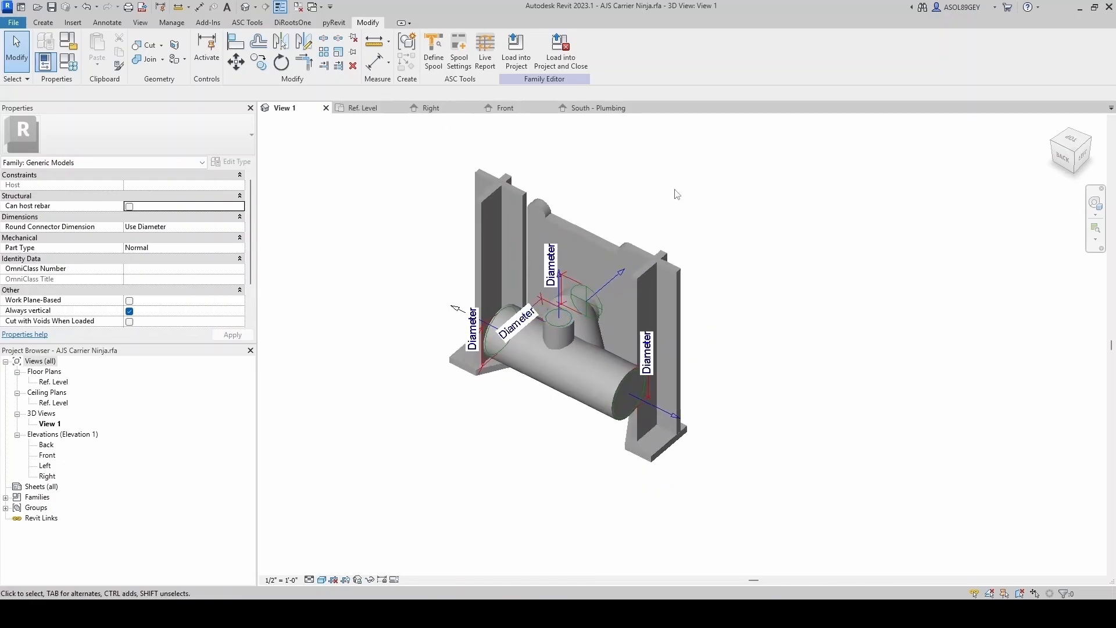
scroll(635, 368, "up", 3)
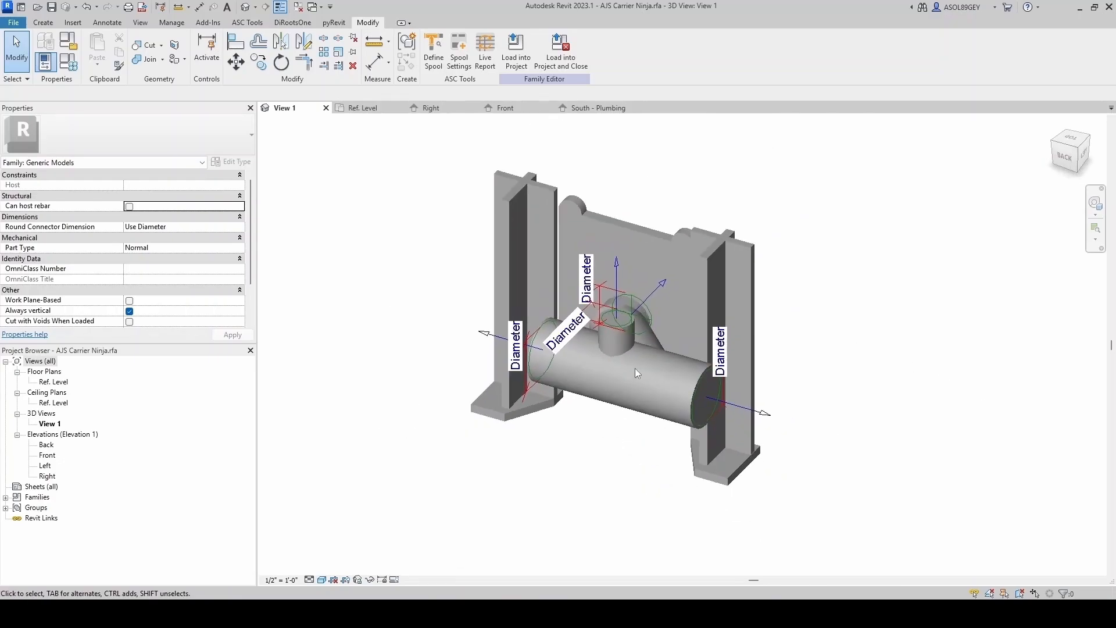
middle_click_drag(613, 343, 606, 384, "shift")
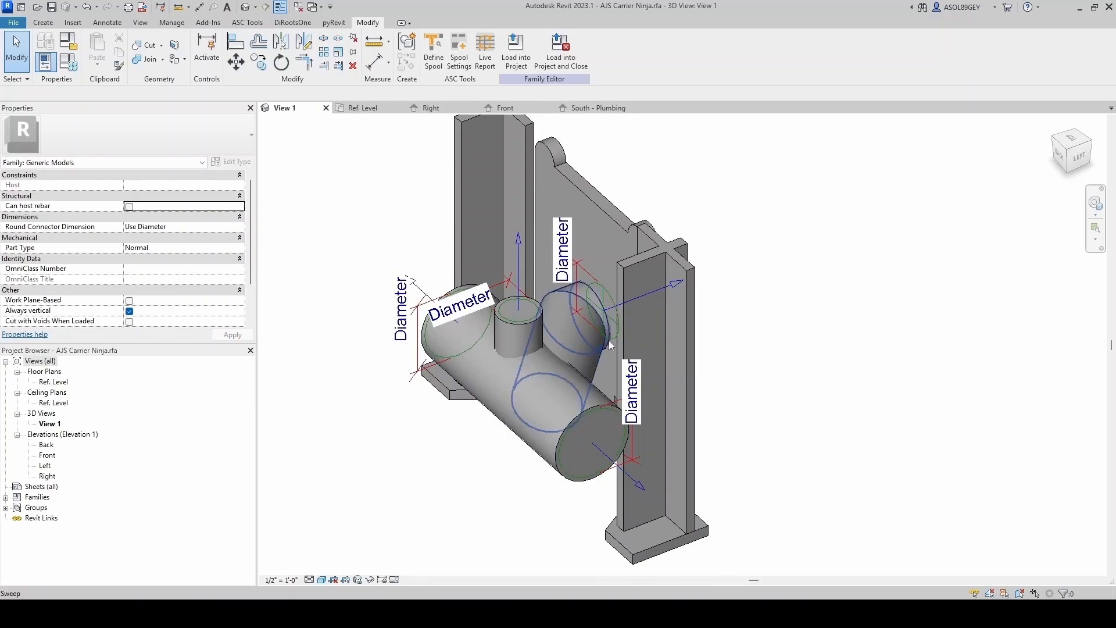
scroll(515, 368, "down", 2)
scroll(515, 369, "up", 1)
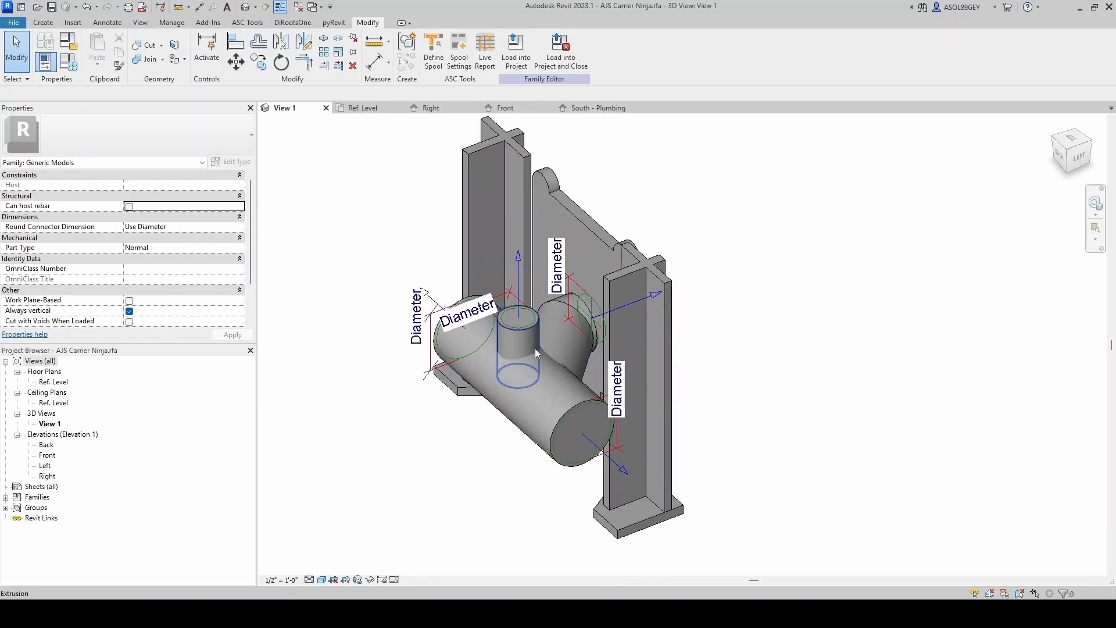
scroll(535, 348, "up", 2)
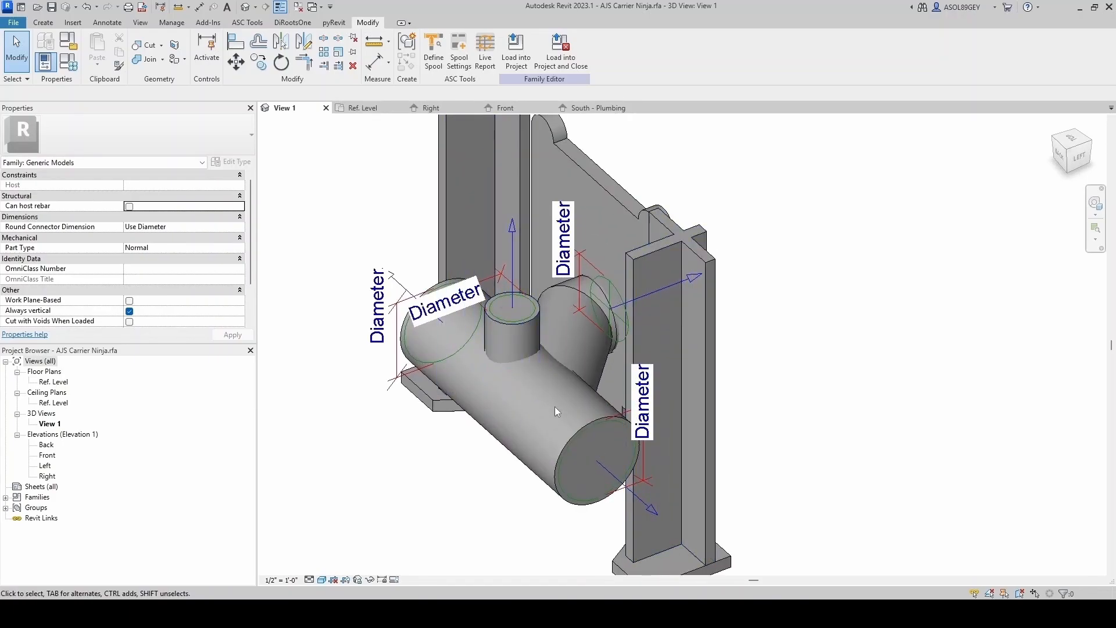
scroll(556, 407, "down", 2)
middle_click_drag(638, 379, 610, 413, "shift")
scroll(600, 410, "down", 3)
middle_click_drag(602, 337, 647, 247, "shift")
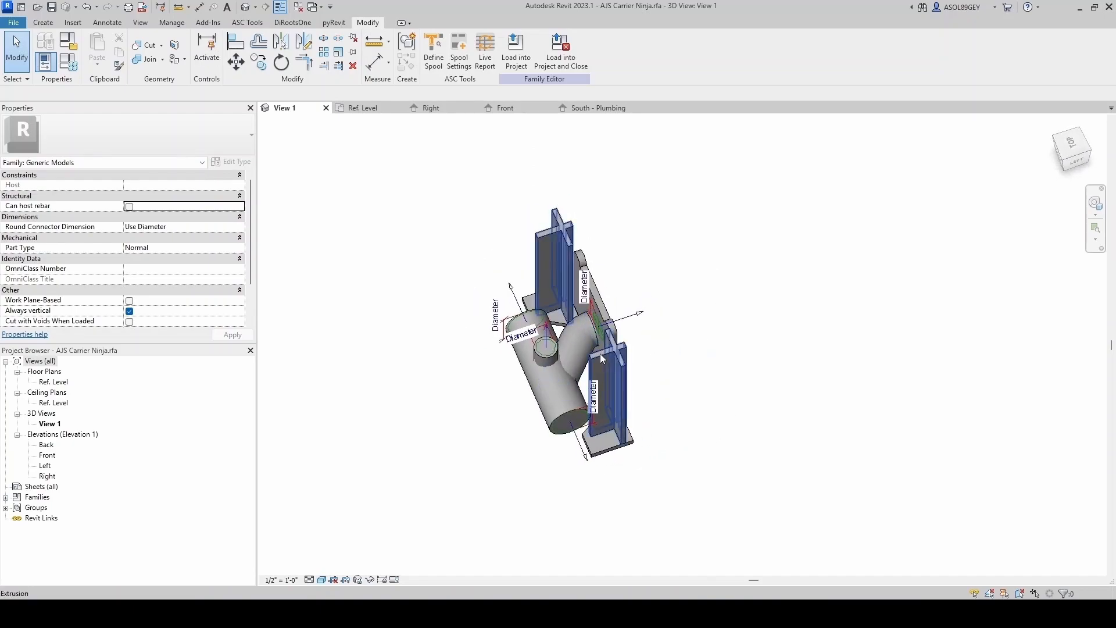
- Change the family category to Pipe Fittings with part type Tee
left_click(68, 42)
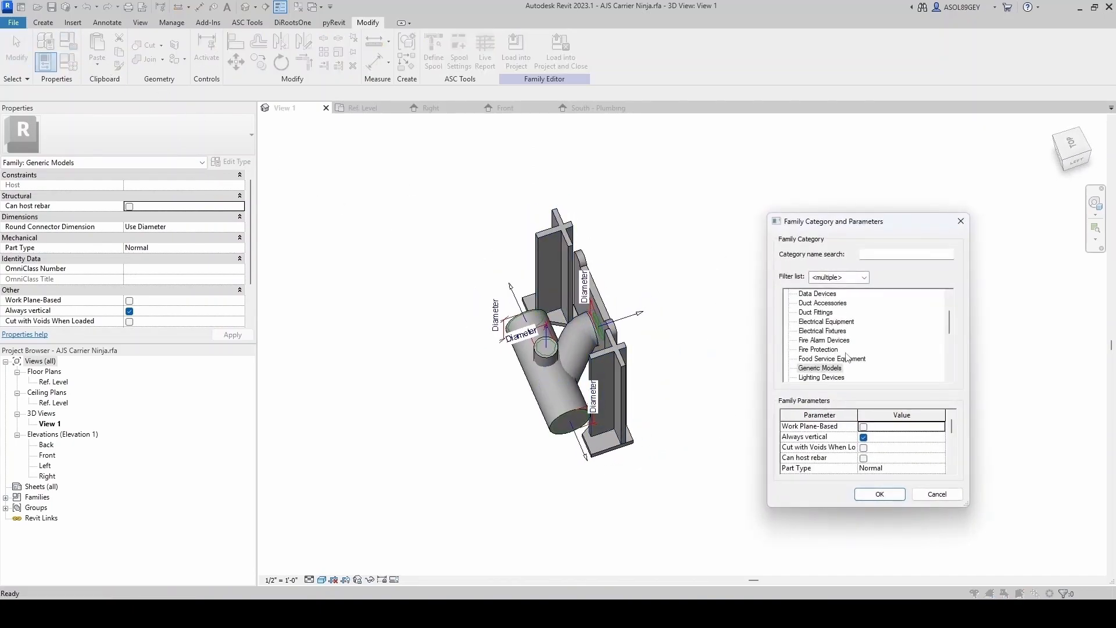
scroll(848, 357, "down", 4)
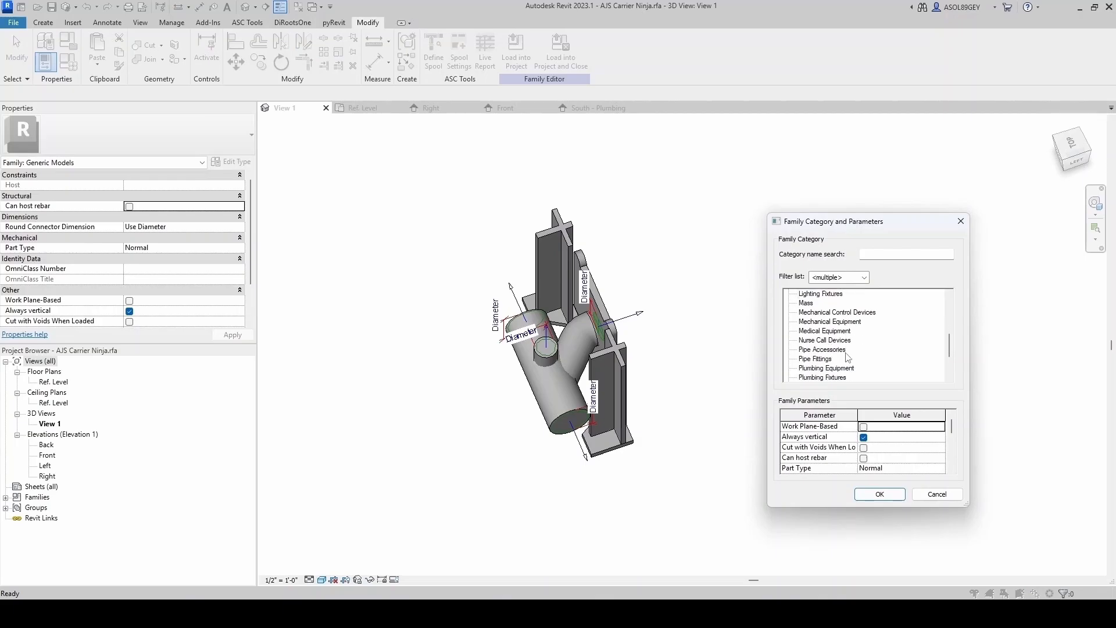
left_click(820, 359)
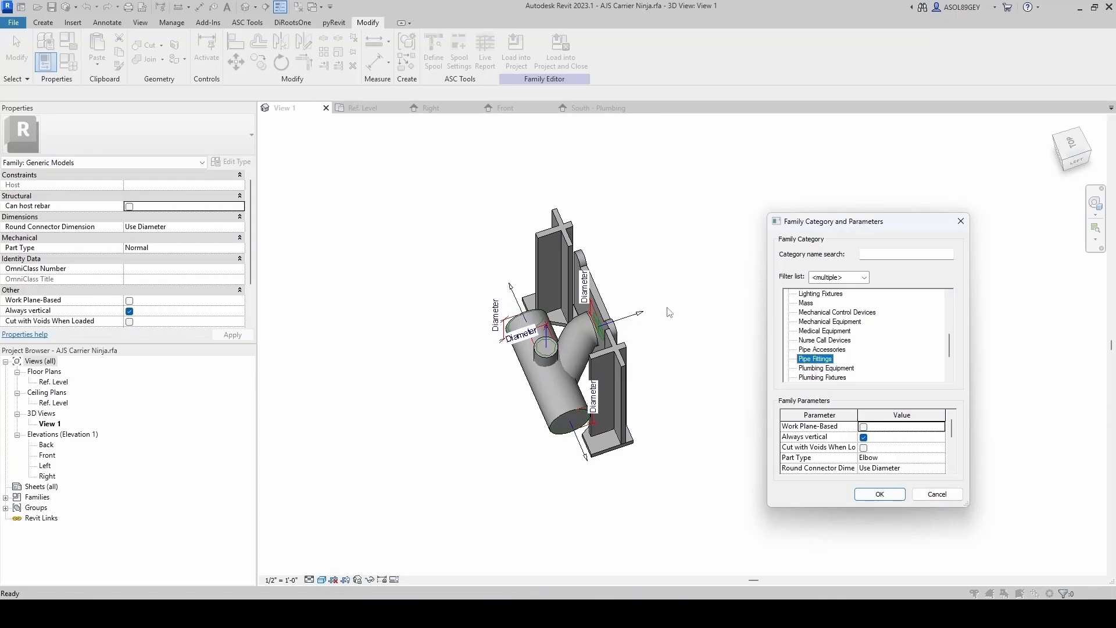
left_click(938, 460)
scroll(878, 489, "down", 5)
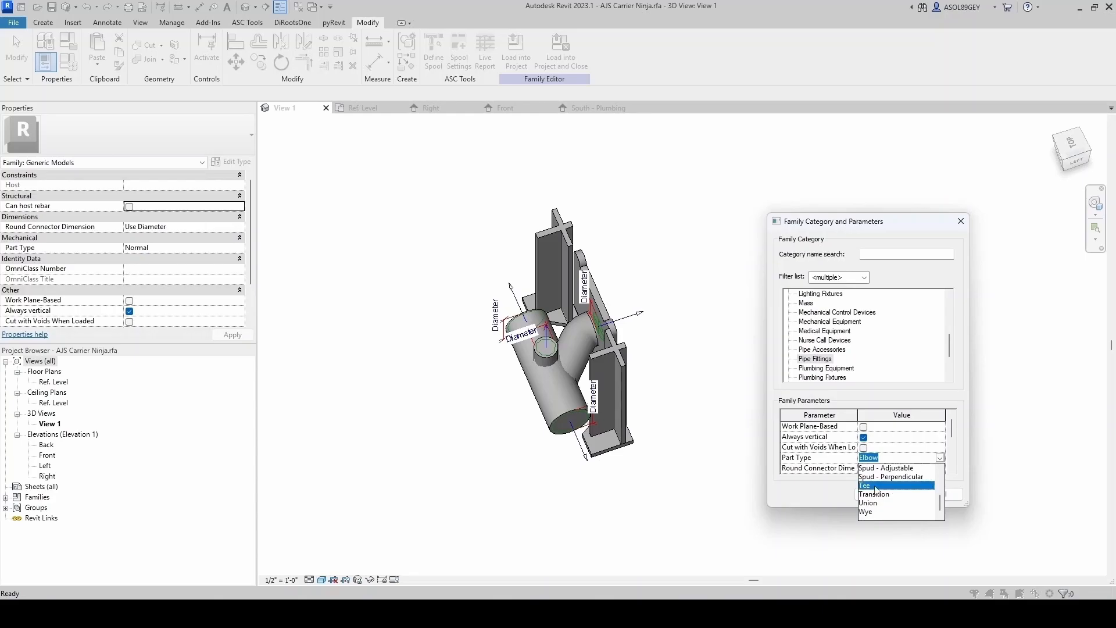
left_click(876, 486)
left_click(880, 495)
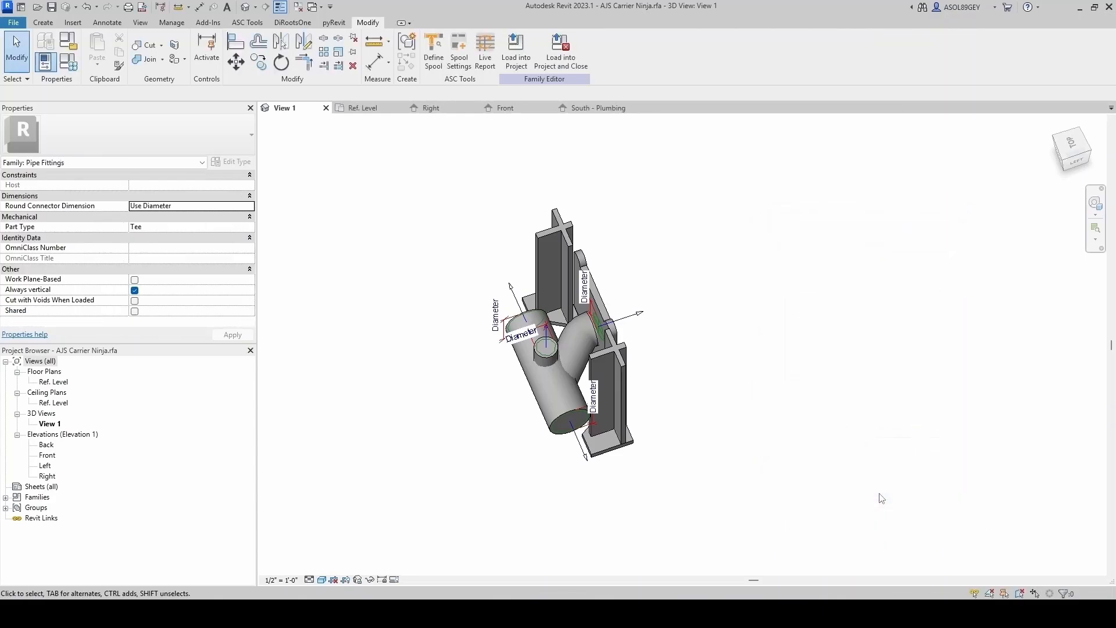
left_click(14, 23)
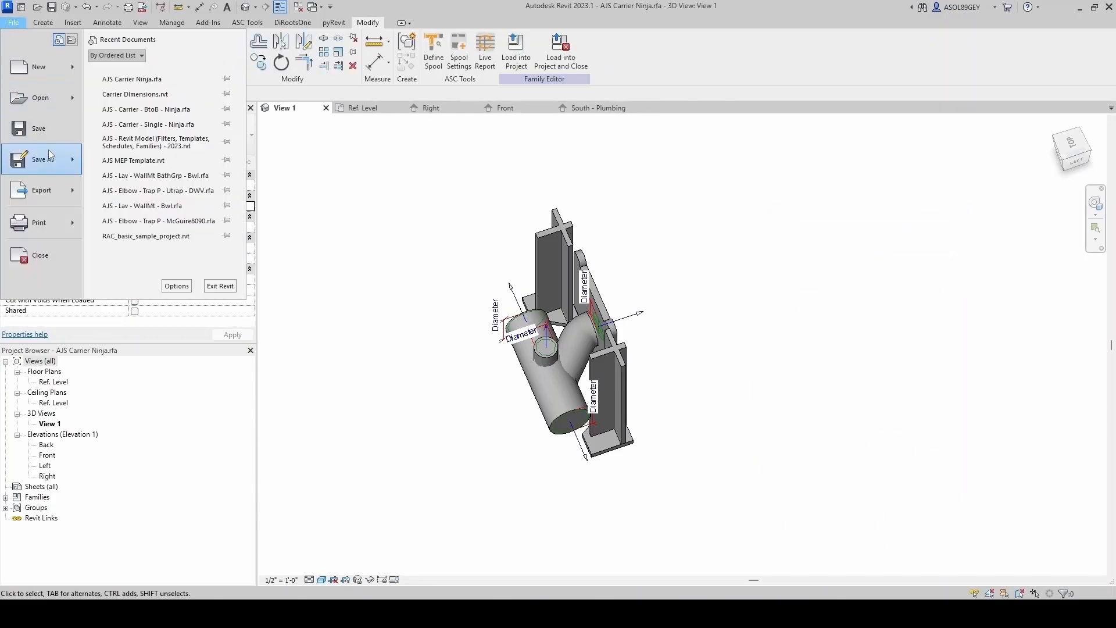
left_click(462, 275)
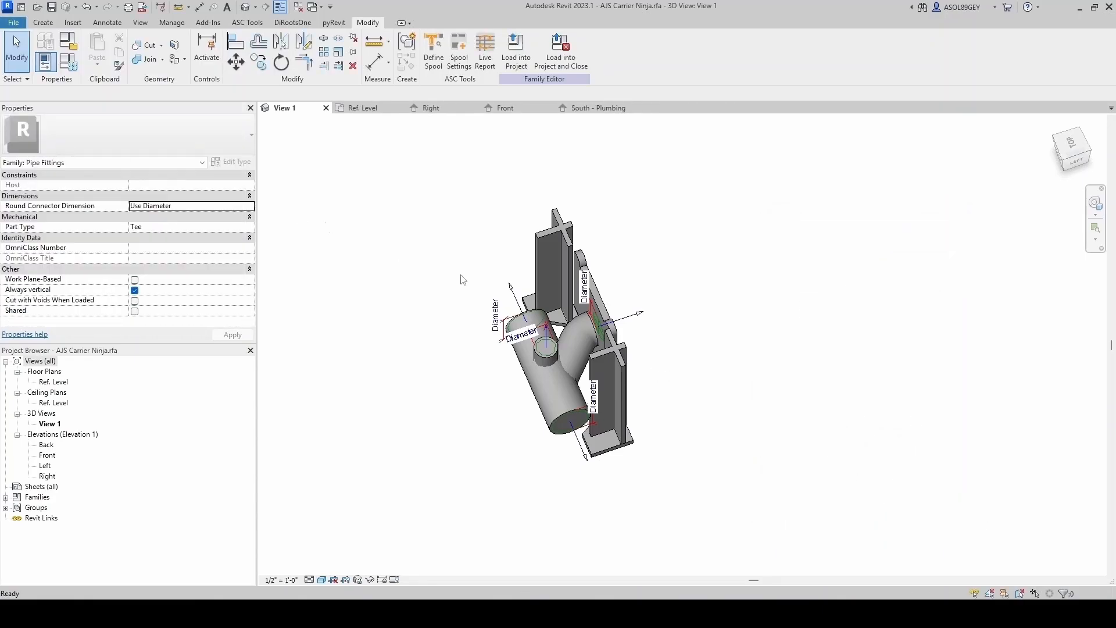
- Open the original carrier family from the project's South - Plumbing elevation and copy its foot extrusion
left_click(608, 109)
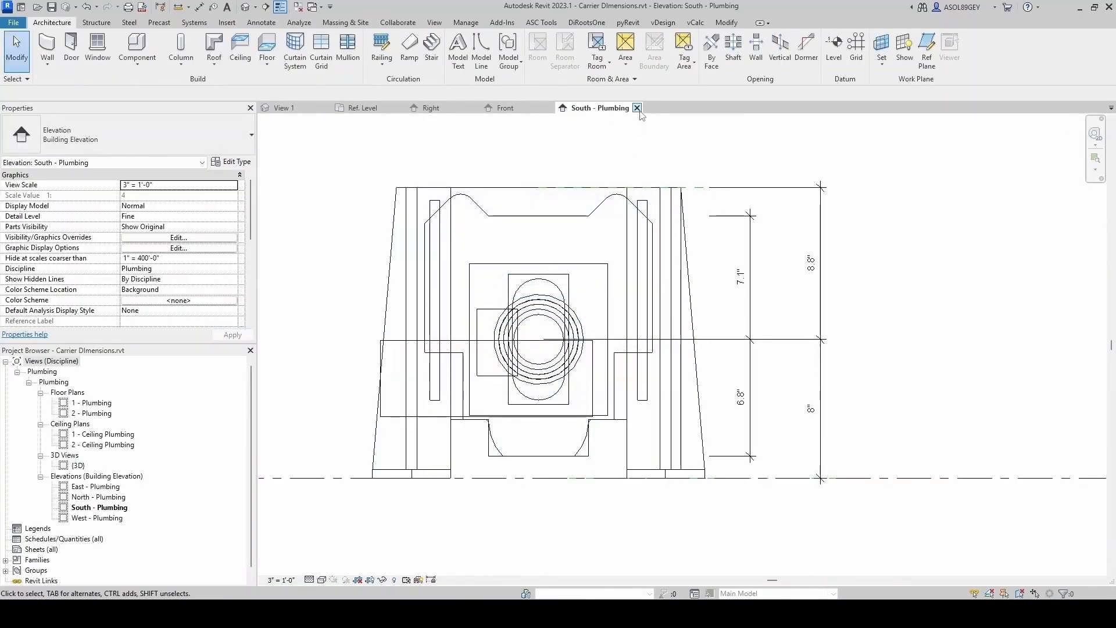
left_click(642, 209)
right_click(643, 209)
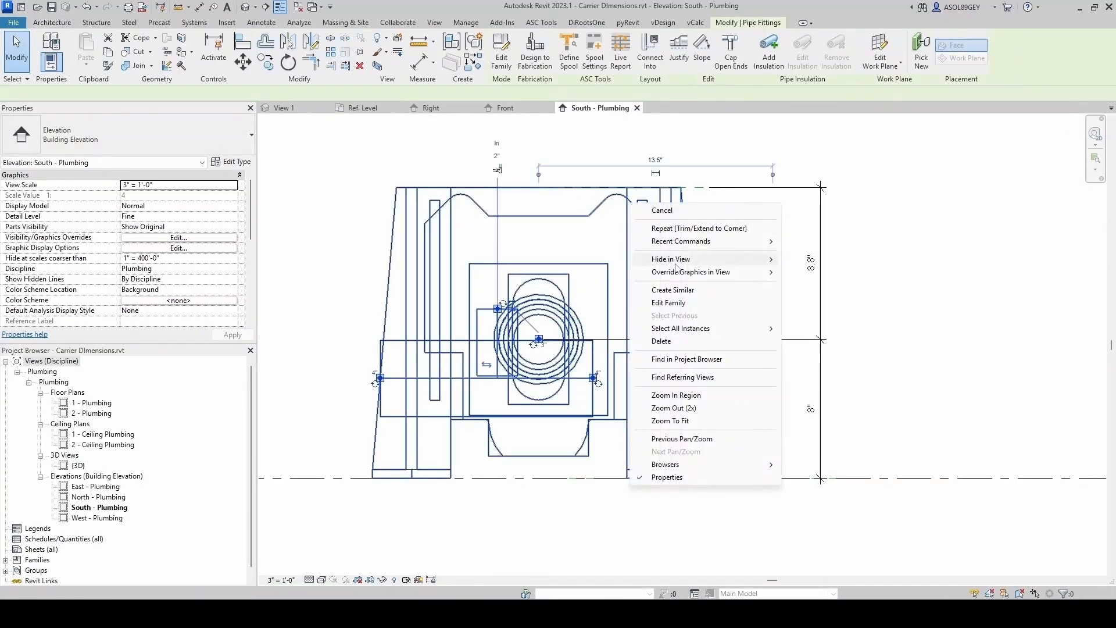
left_click(673, 308)
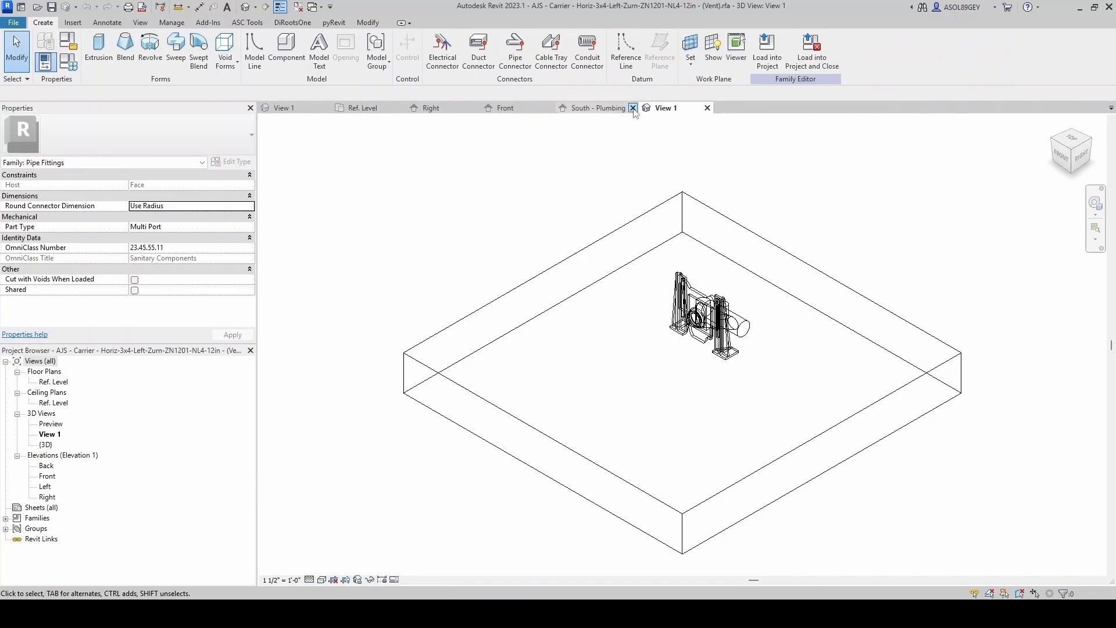
left_click(634, 109)
left_click(582, 313)
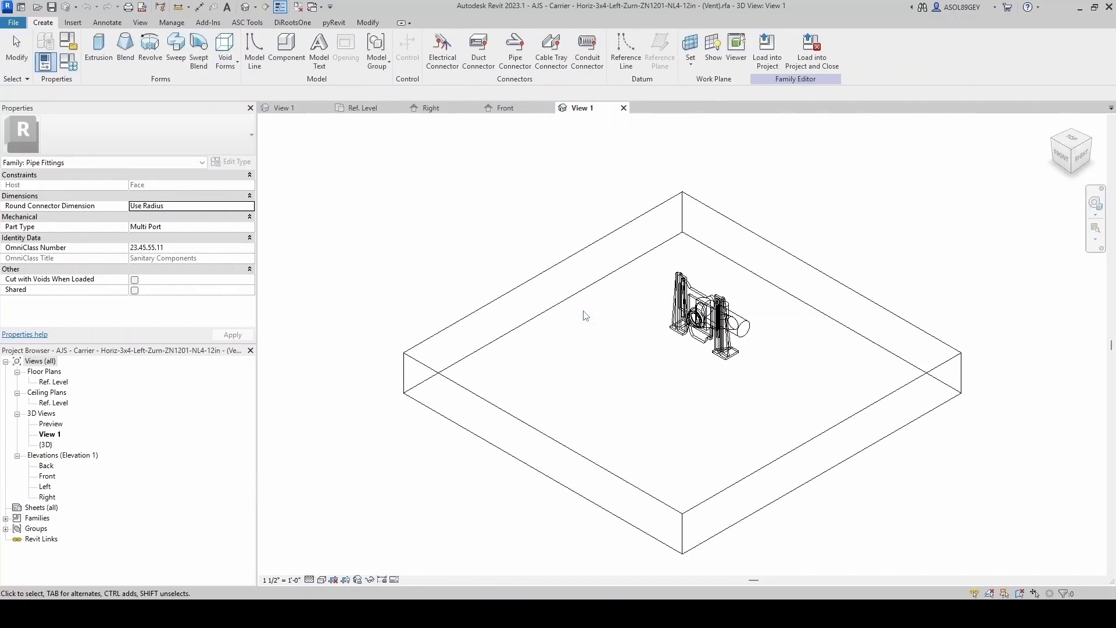
scroll(674, 326, "up", 5)
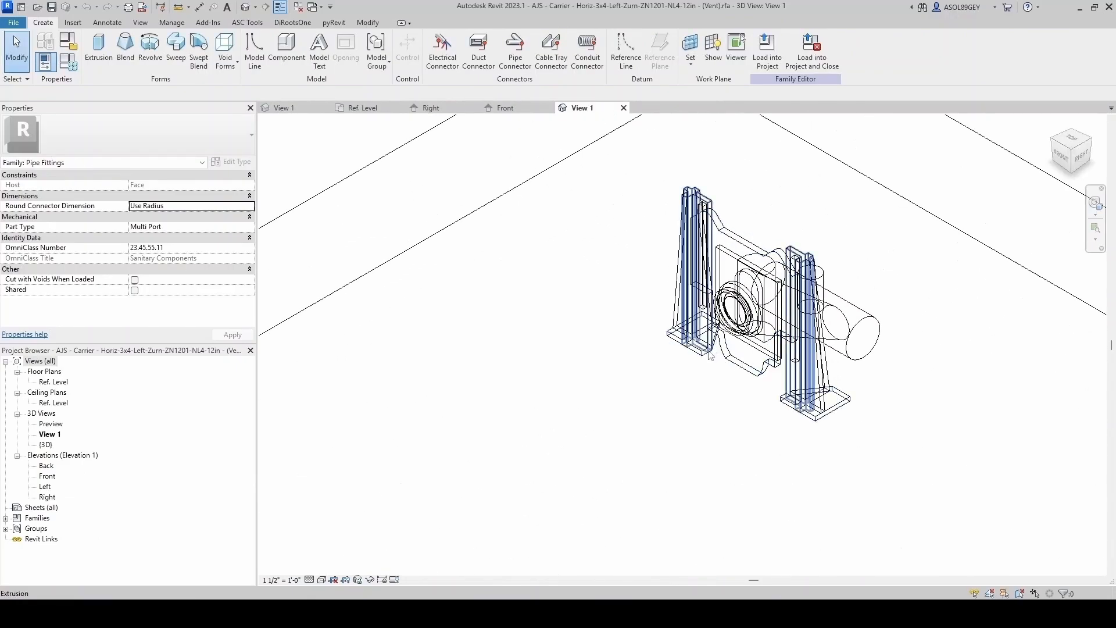
left_click(697, 353)
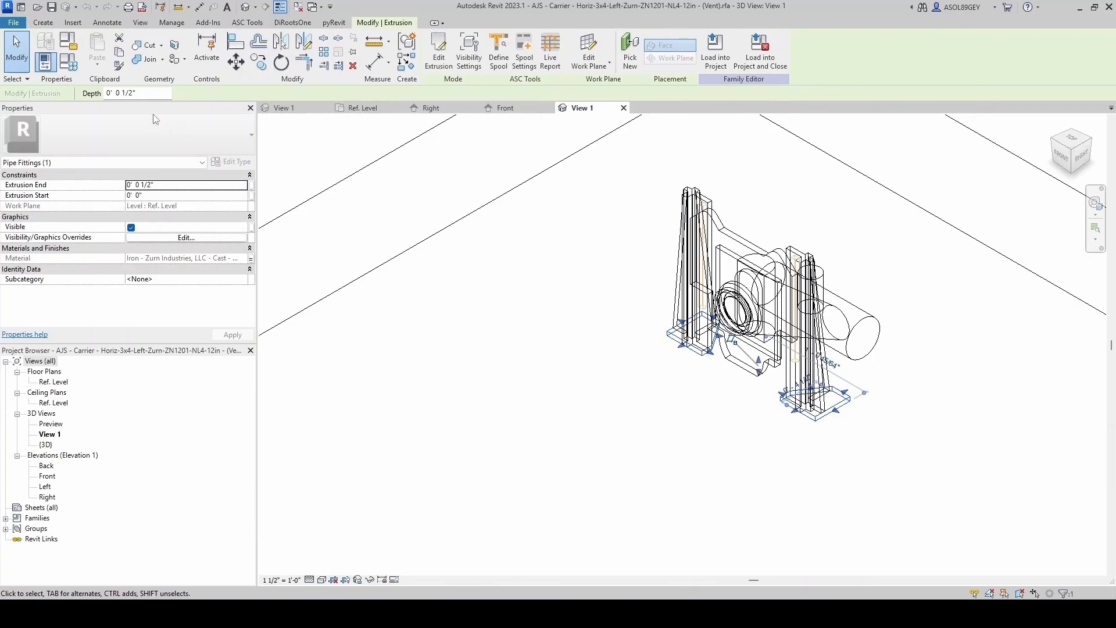
left_click(120, 53)
- Paste the copied foot extrusions into the new family's Ref. Level plan, aligned to the current view
left_click(623, 109)
scroll(564, 323, "down", 3)
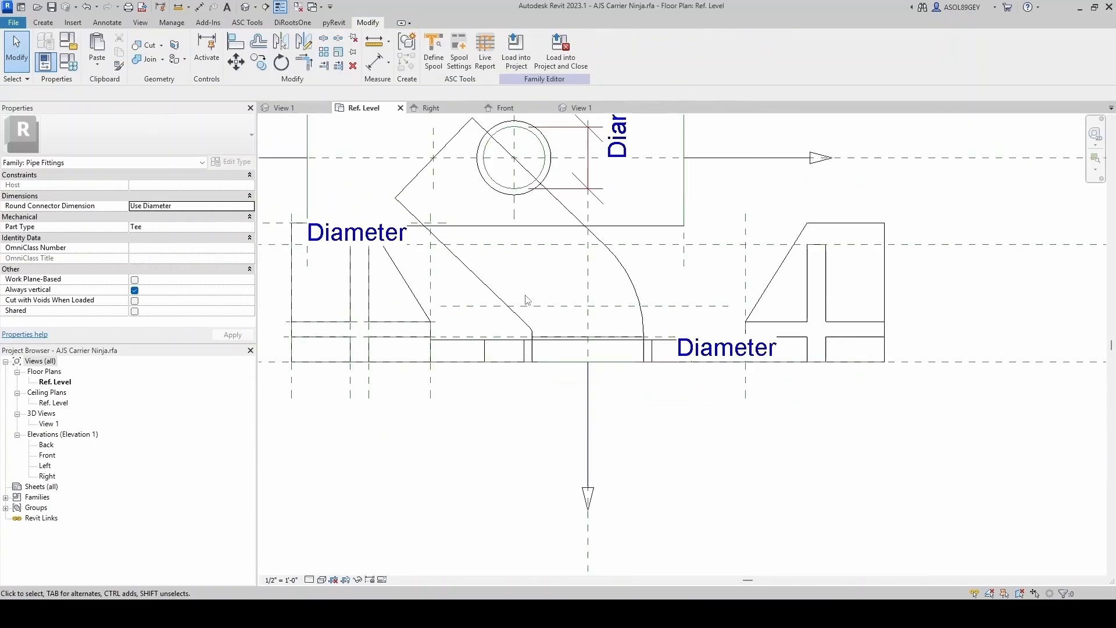
left_click(96, 61)
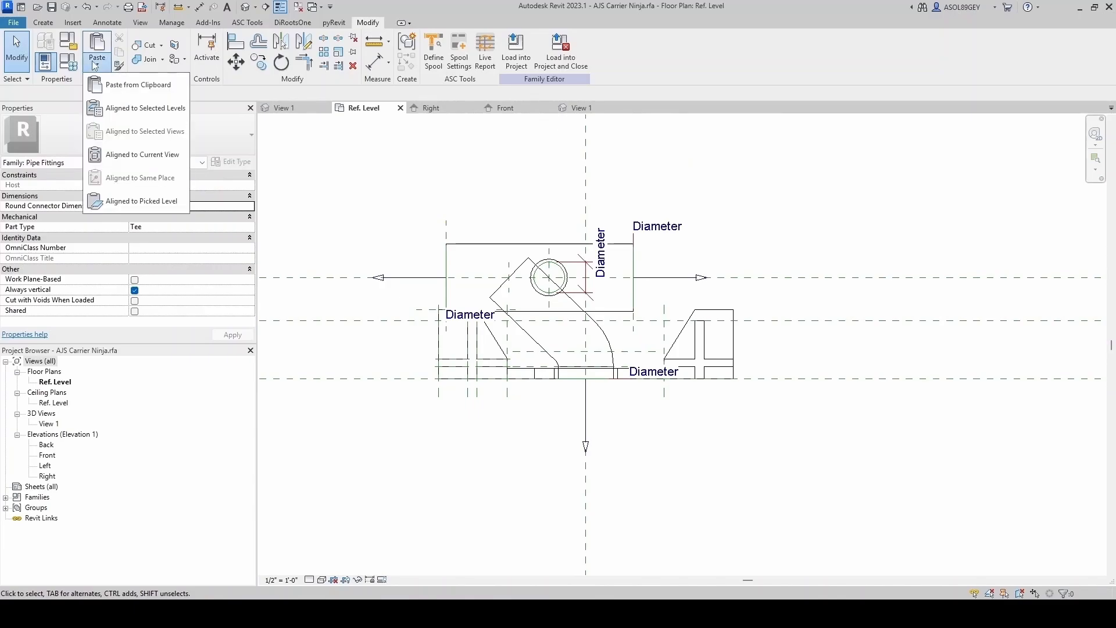
left_click(143, 155)
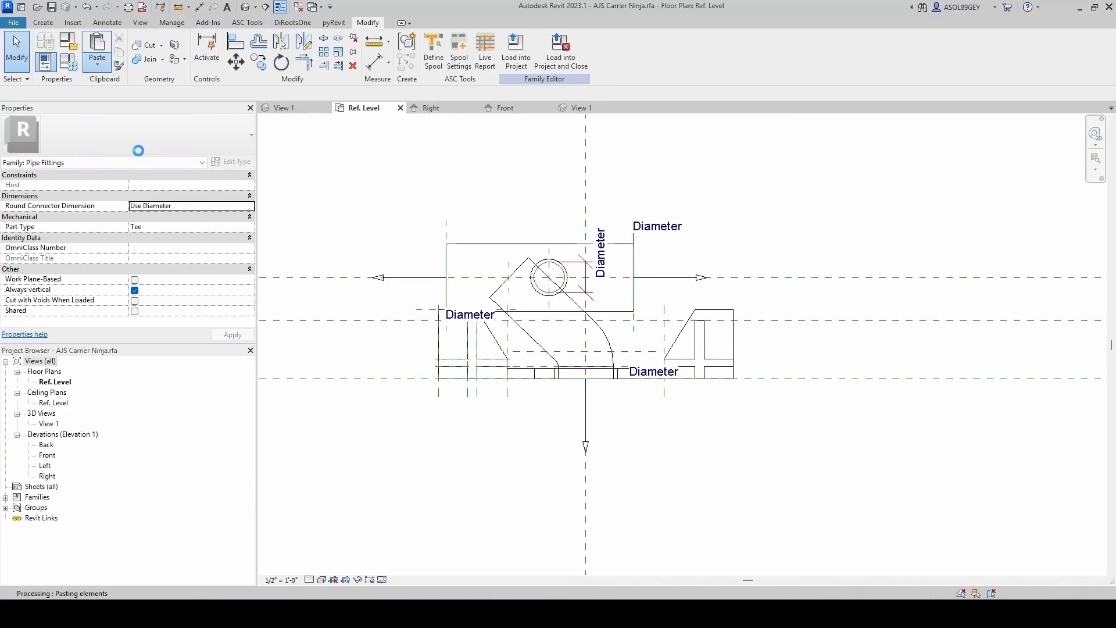
scroll(656, 429, "down", 2)
left_click(657, 427)
scroll(665, 308, "up", 1)
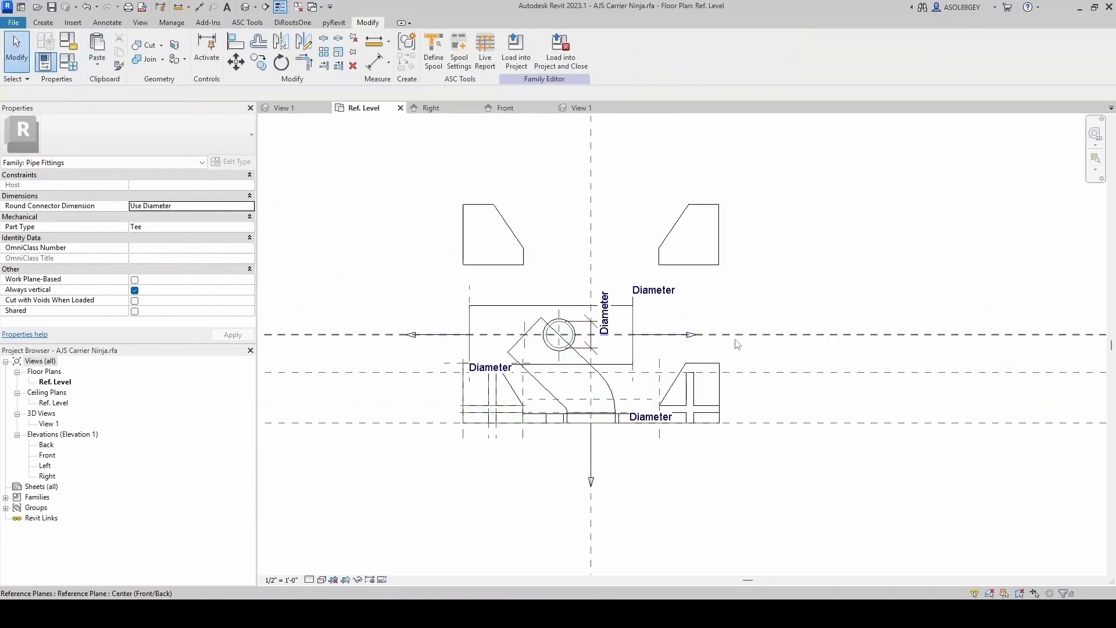
- Associate the material of the pasted foot extrusions with the Foot family parameter
left_click(696, 265)
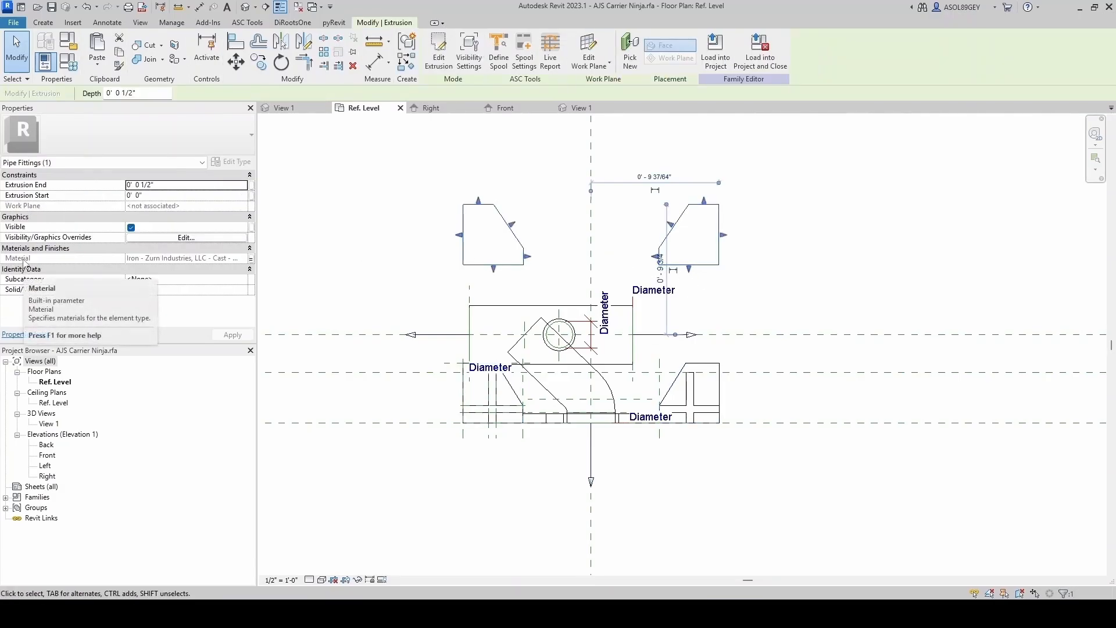
left_click(252, 258)
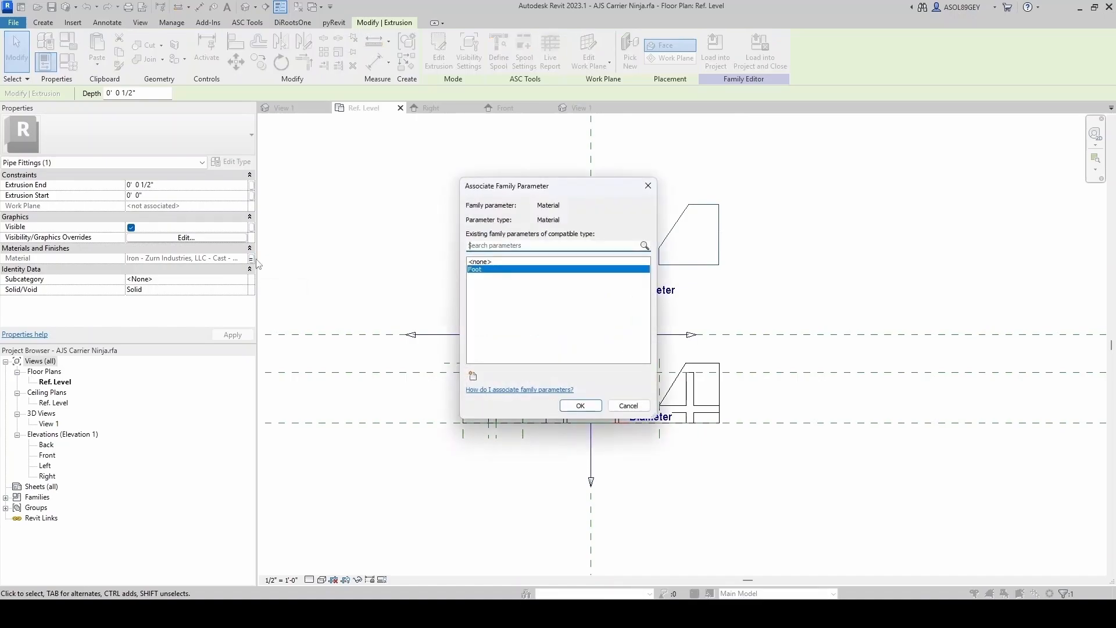
left_click(581, 405)
left_click(744, 279)
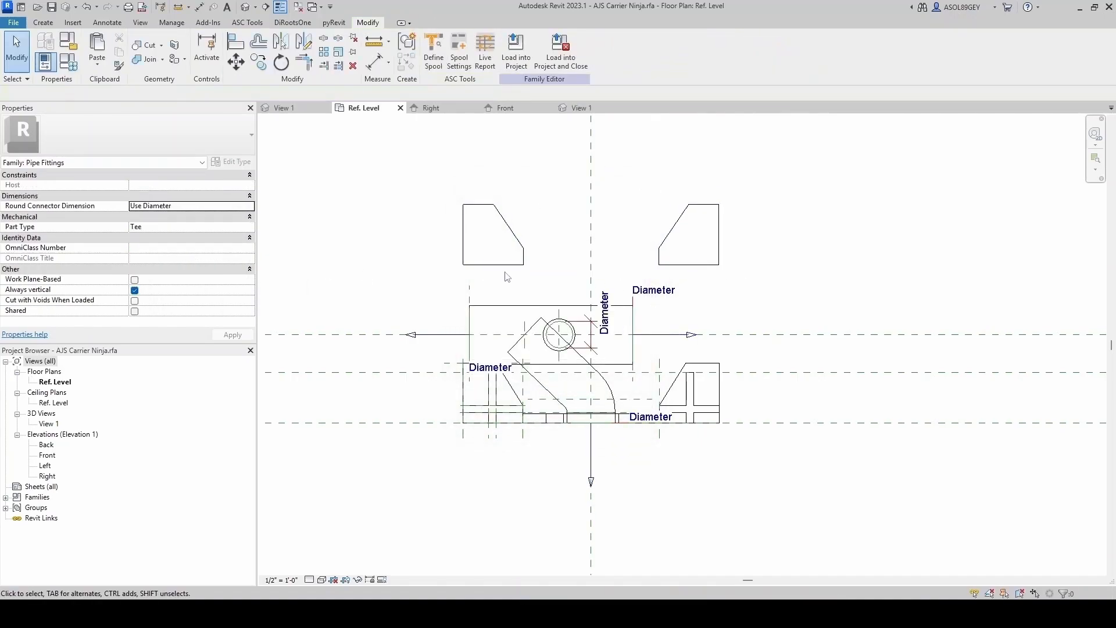
- Associate the material of the main pipe body extrusion with the Foot parameter in the 3D view
left_click(287, 110)
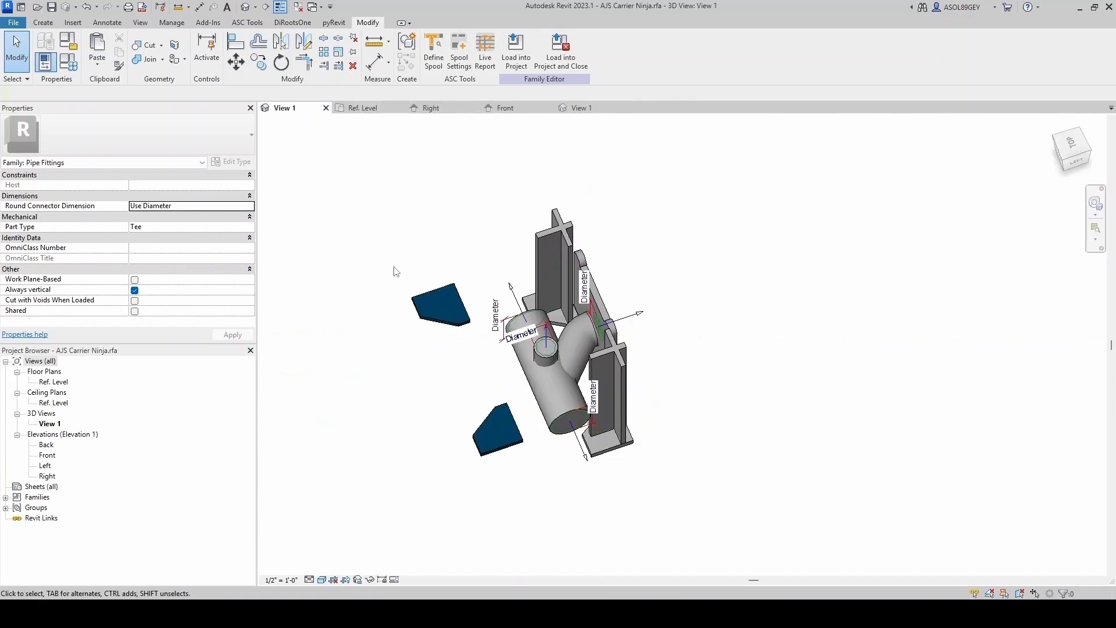
scroll(512, 431, "up", 2)
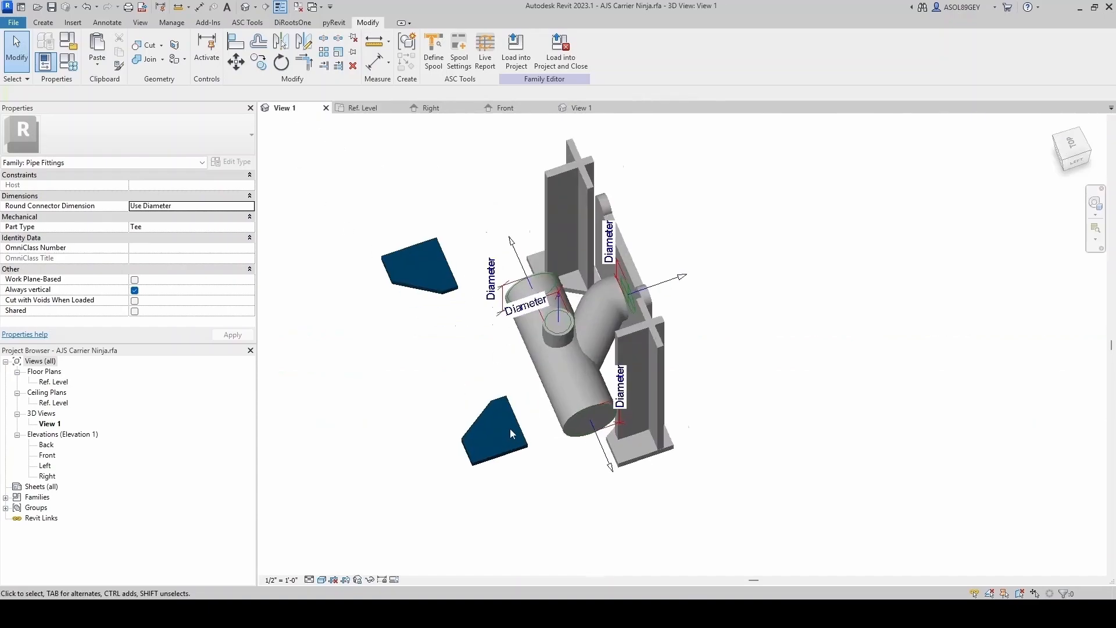
left_click(572, 430)
left_click(250, 258)
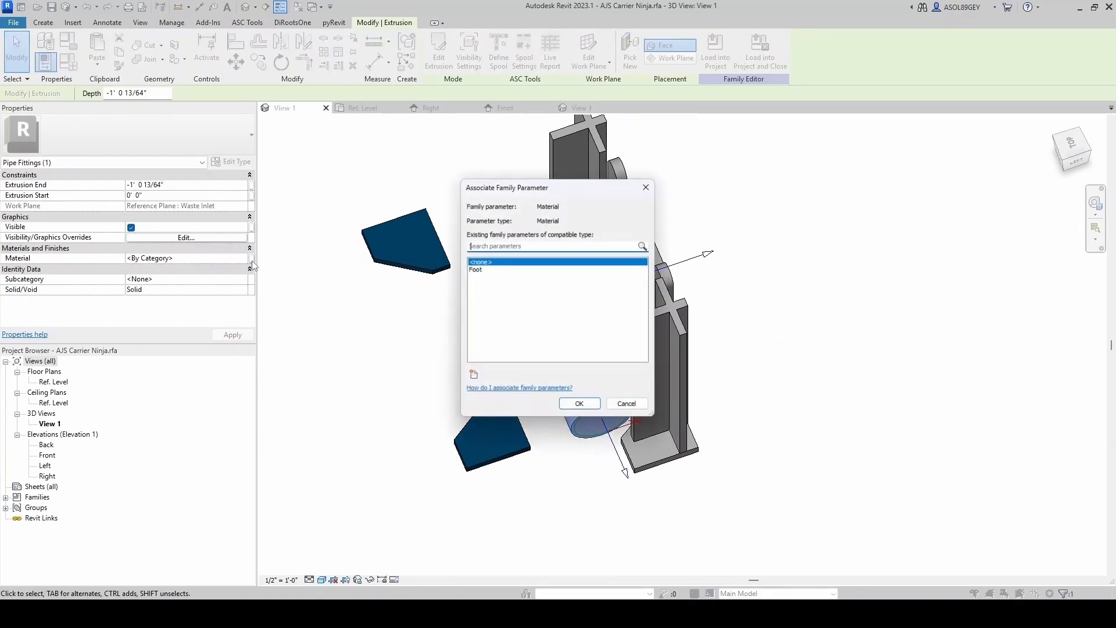
left_click(475, 270)
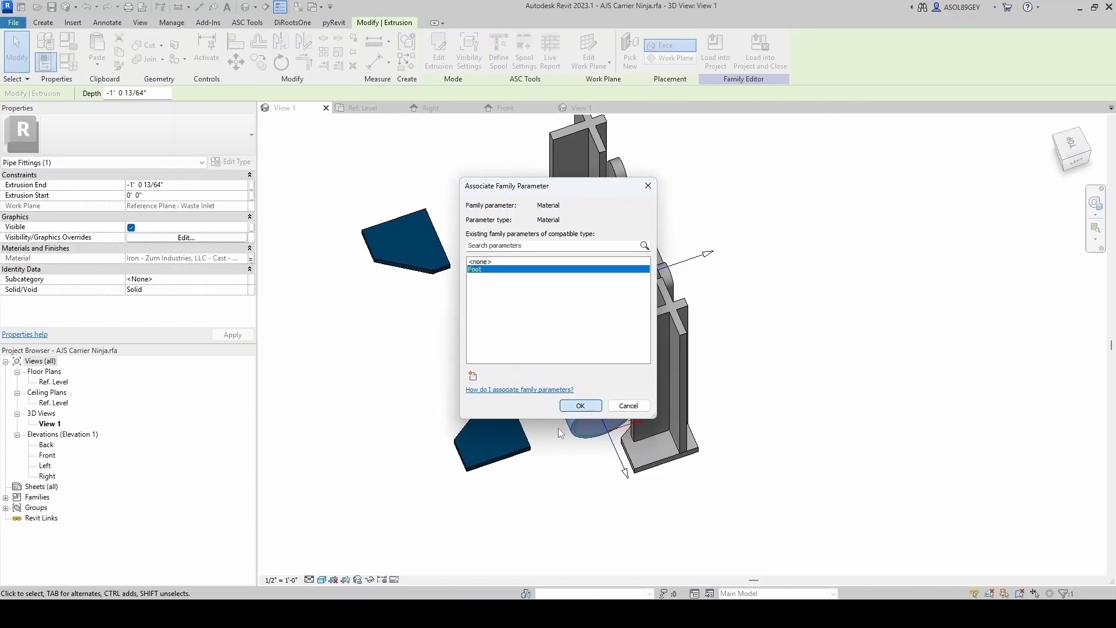
left_click(580, 405)
key("Escape")
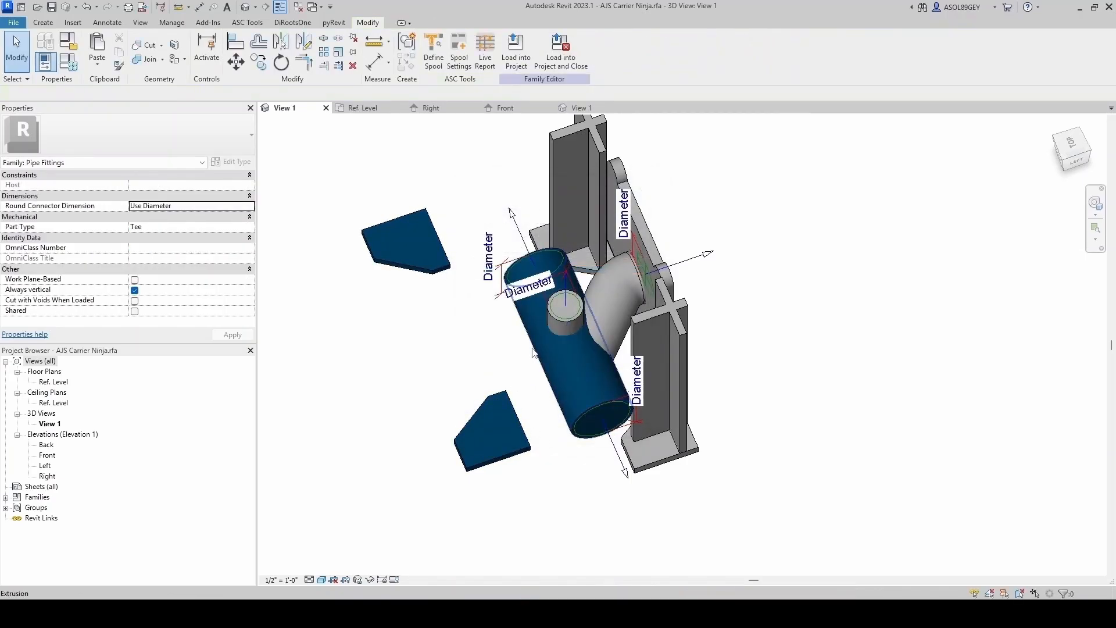
- Associate the material of the elbow sweep with the Foot parameter
scroll(527, 346, "up", 2)
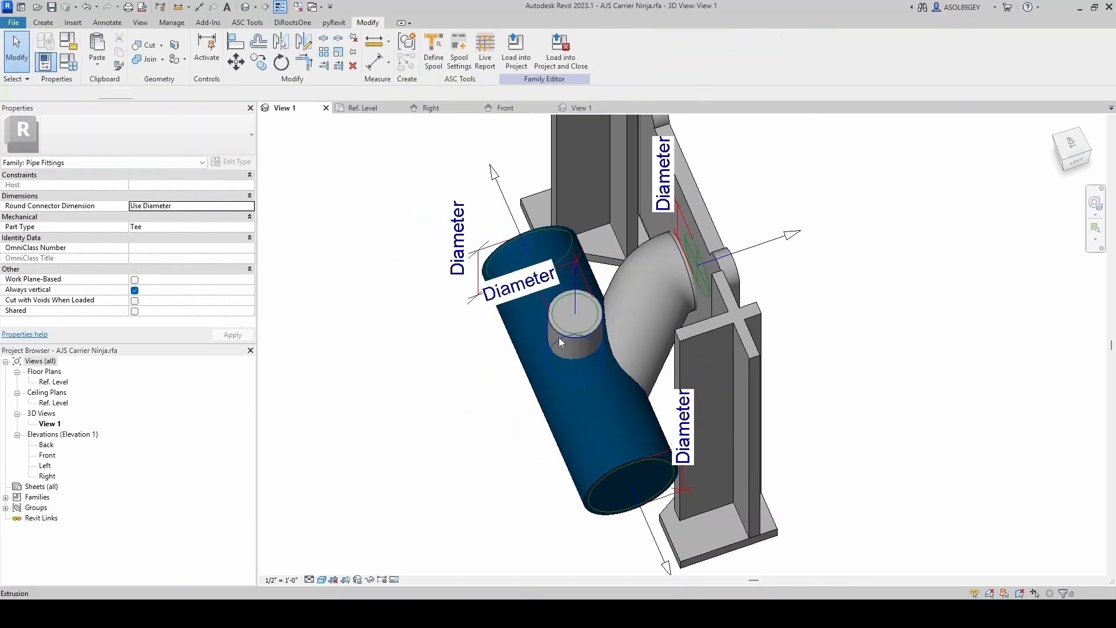
left_click(633, 317)
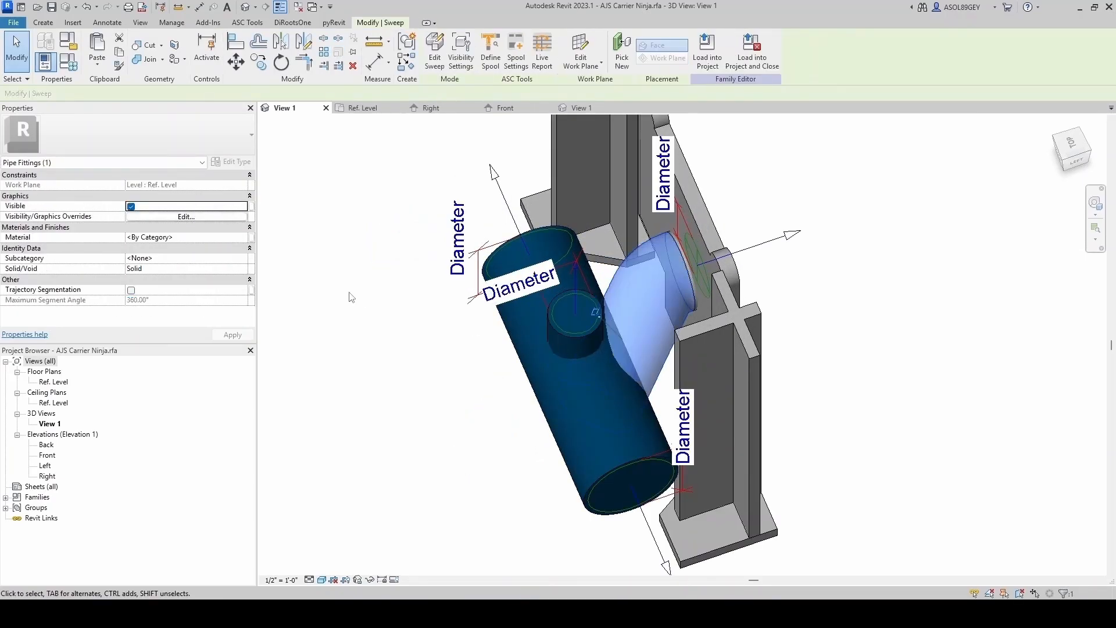
left_click(251, 238)
left_click(501, 267)
left_click(577, 405)
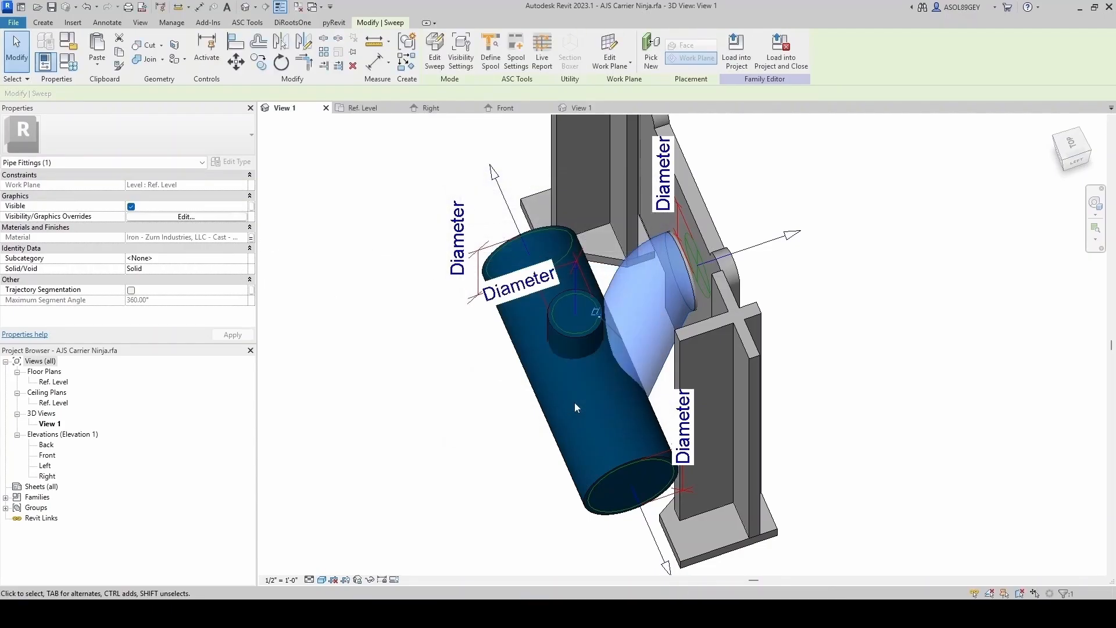
key("Escape")
- Associate the material of the bottom foot plate extrusion with the Foot parameter
left_click(538, 211)
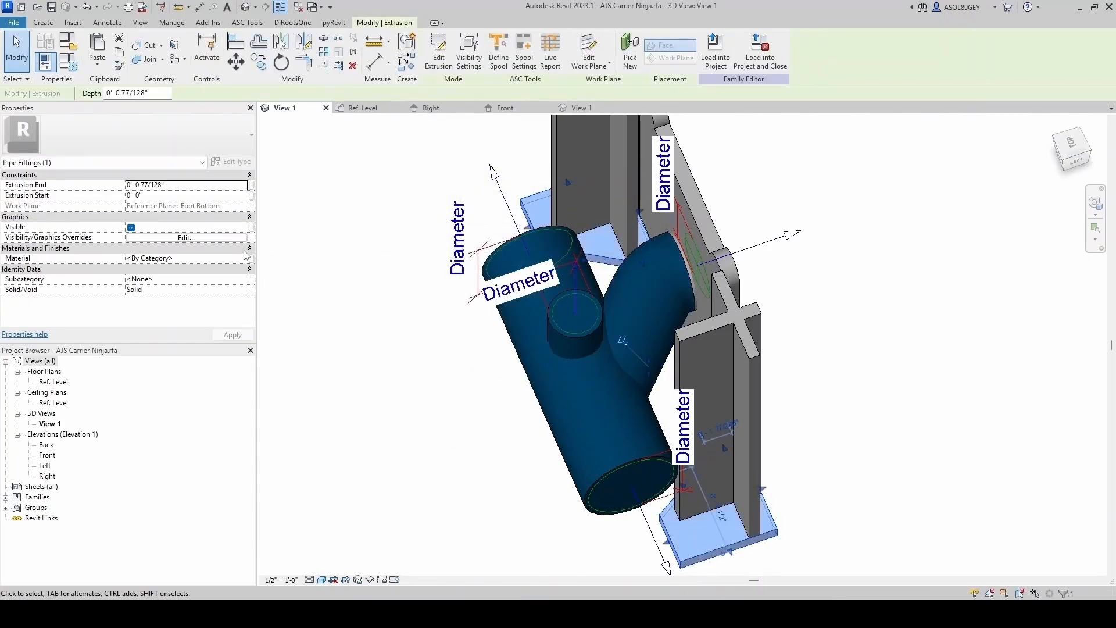
left_click(251, 258)
left_click(500, 267)
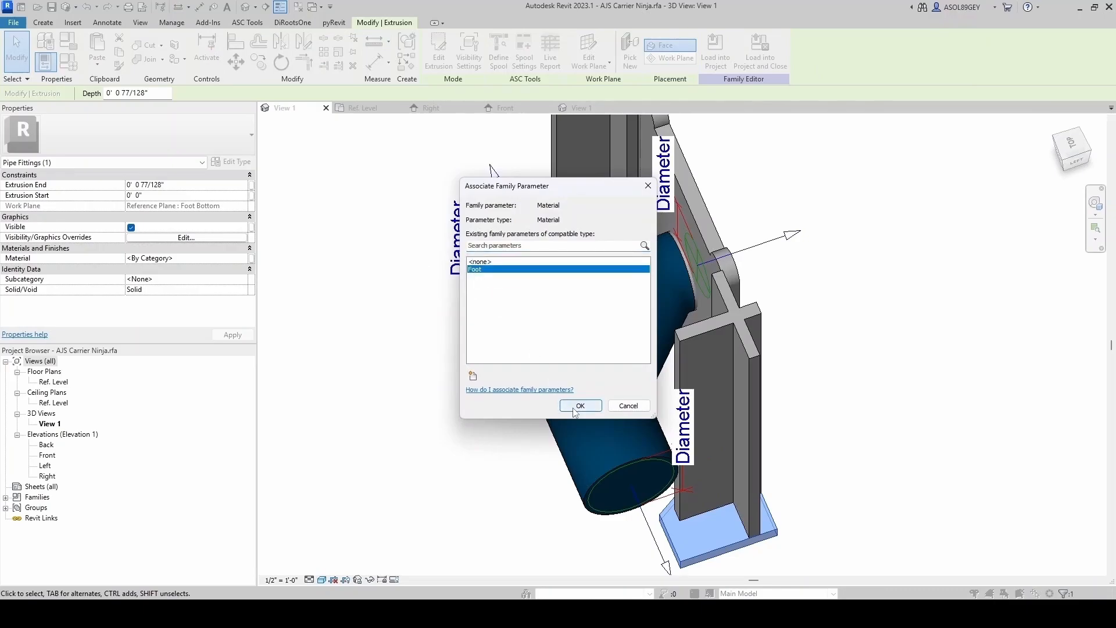
left_click(575, 407)
key("Escape")
- Associate the material of the upright support extrusions with the Foot parameter
left_click(684, 331)
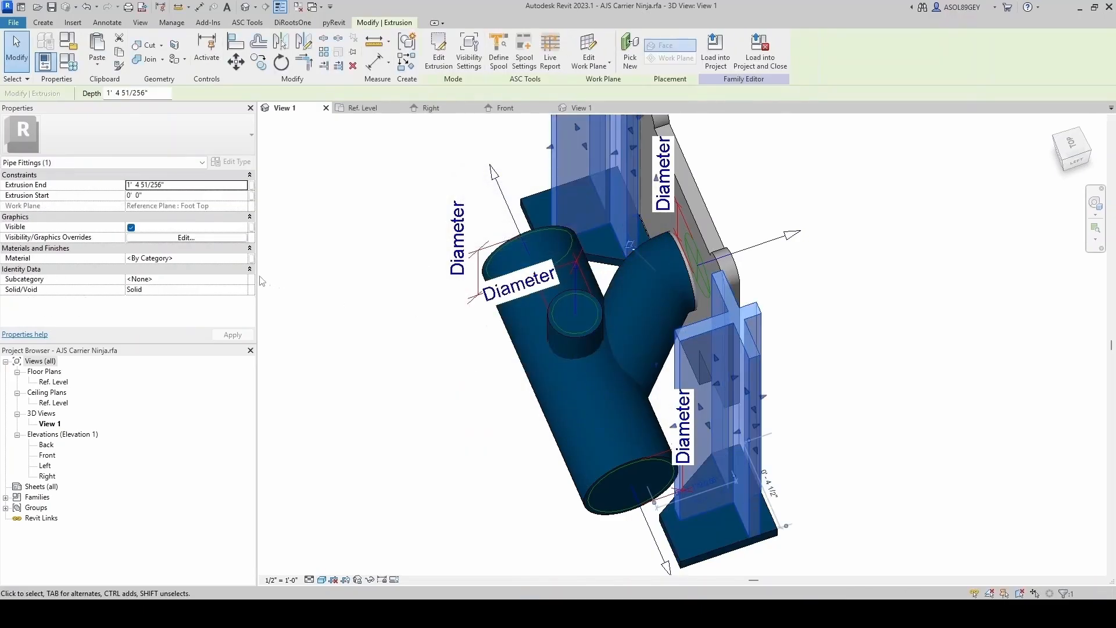
left_click(245, 257)
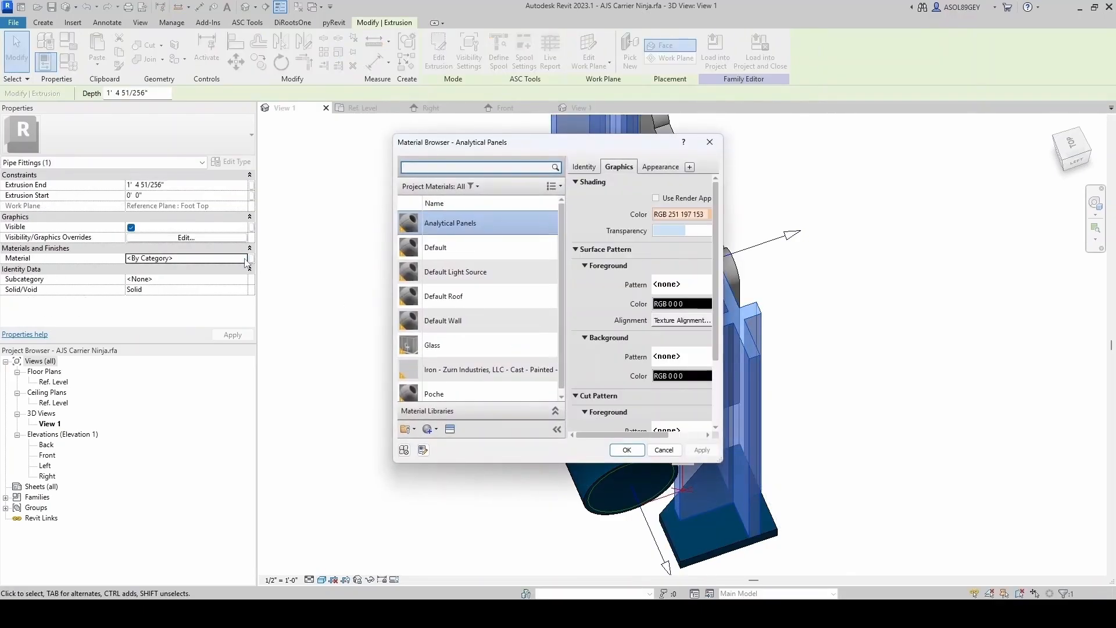
key("Escape")
left_click(251, 259)
left_click(475, 269)
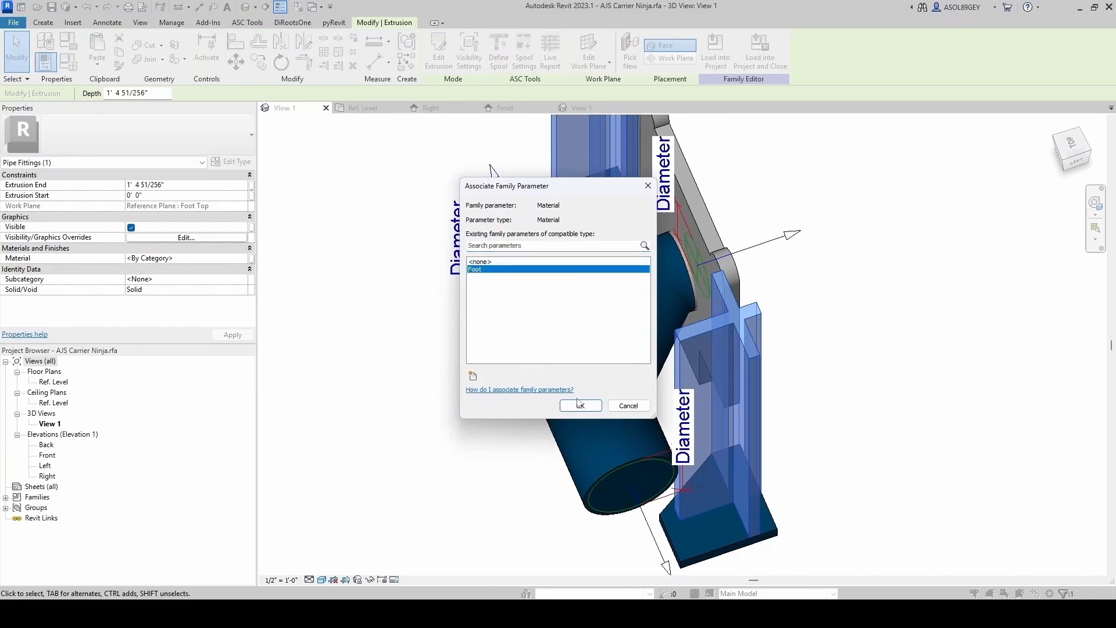
left_click(579, 406)
key("Escape")
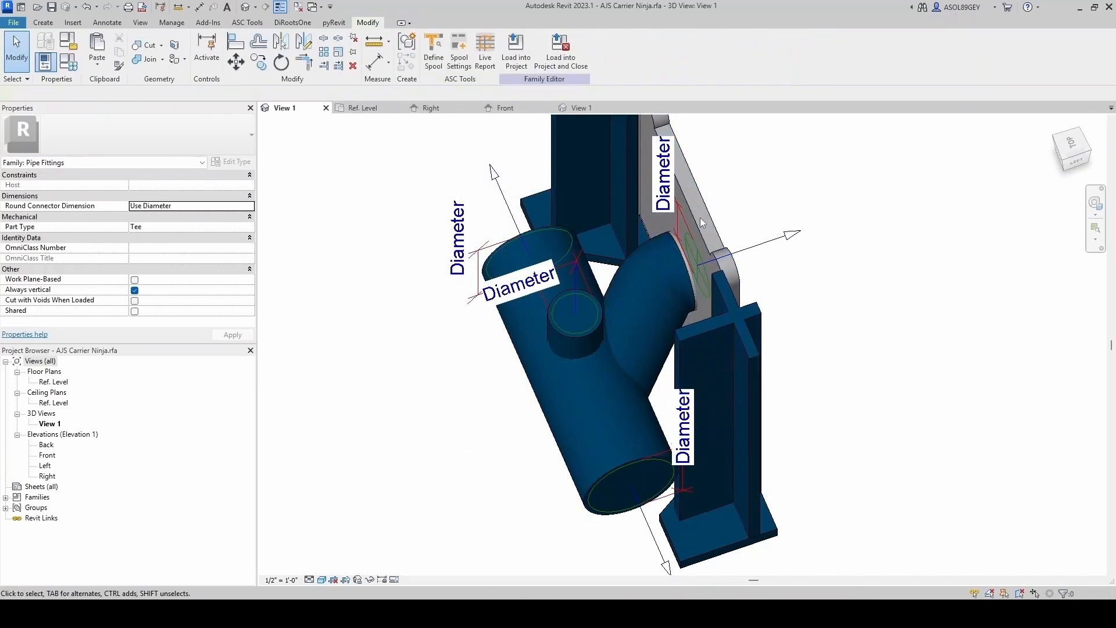
- Associate the material of the face plate extrusion with the Foot parameter
left_click(698, 192)
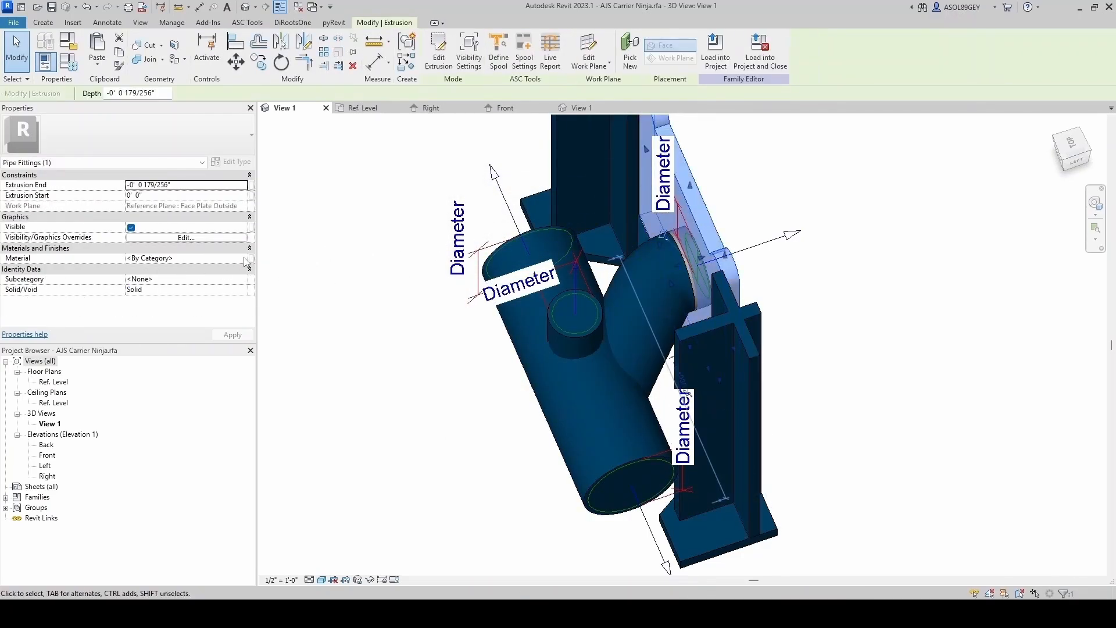
left_click(246, 259)
left_click(474, 269)
left_click(571, 404)
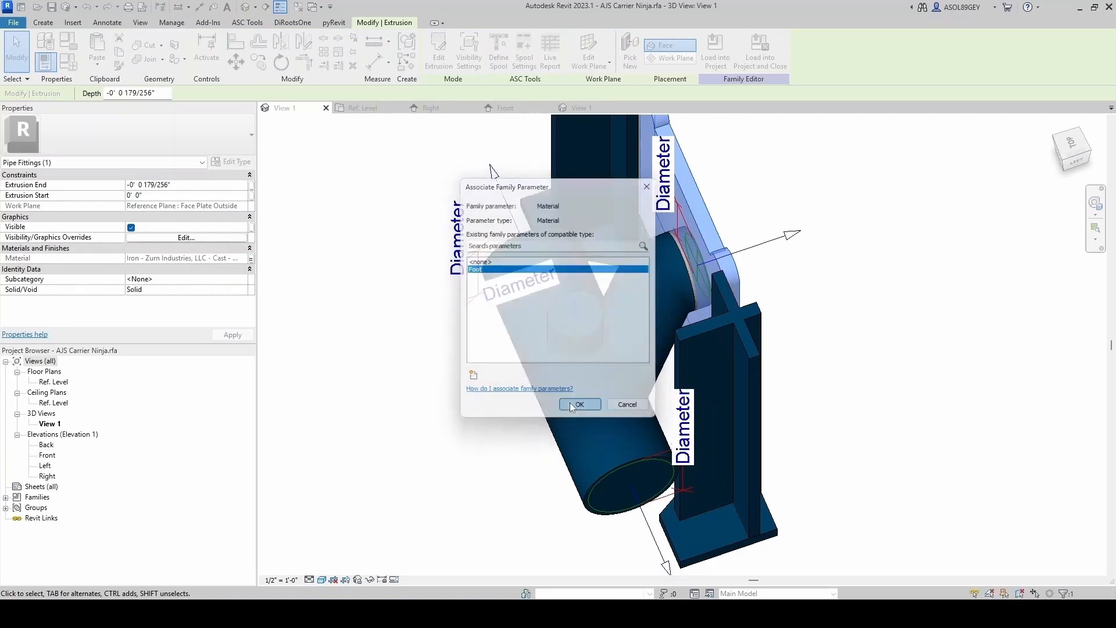
key("Escape")
- Associate the material of the rear center extrusion with the Foot parameter
middle_click_drag(766, 250, 694, 327, "shift")
left_click(649, 224)
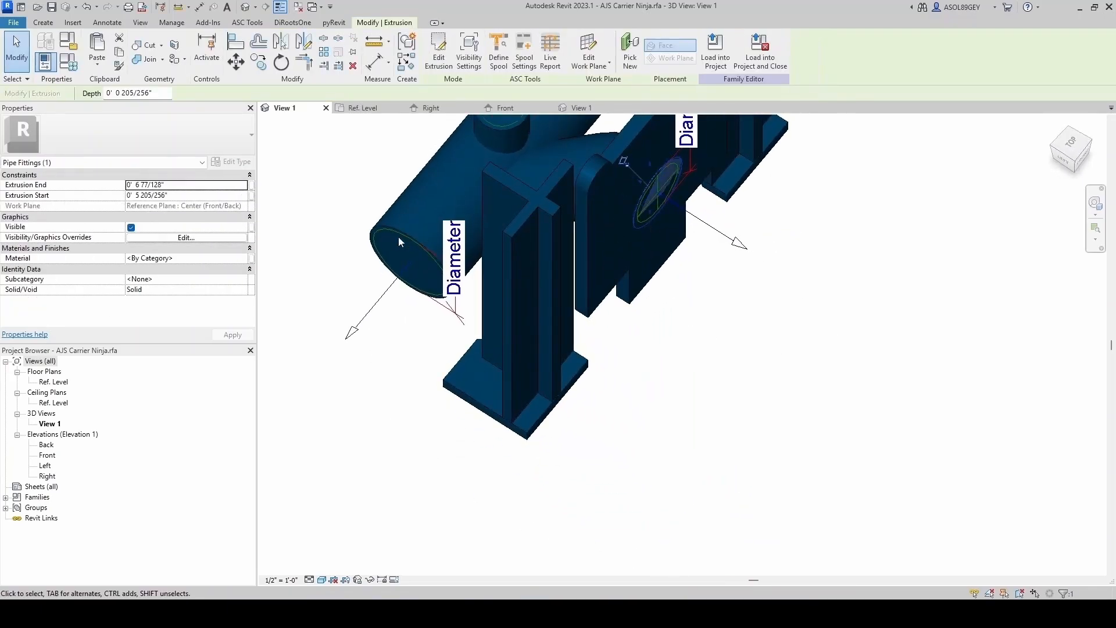
left_click(249, 259)
left_click(490, 270)
left_click(575, 403)
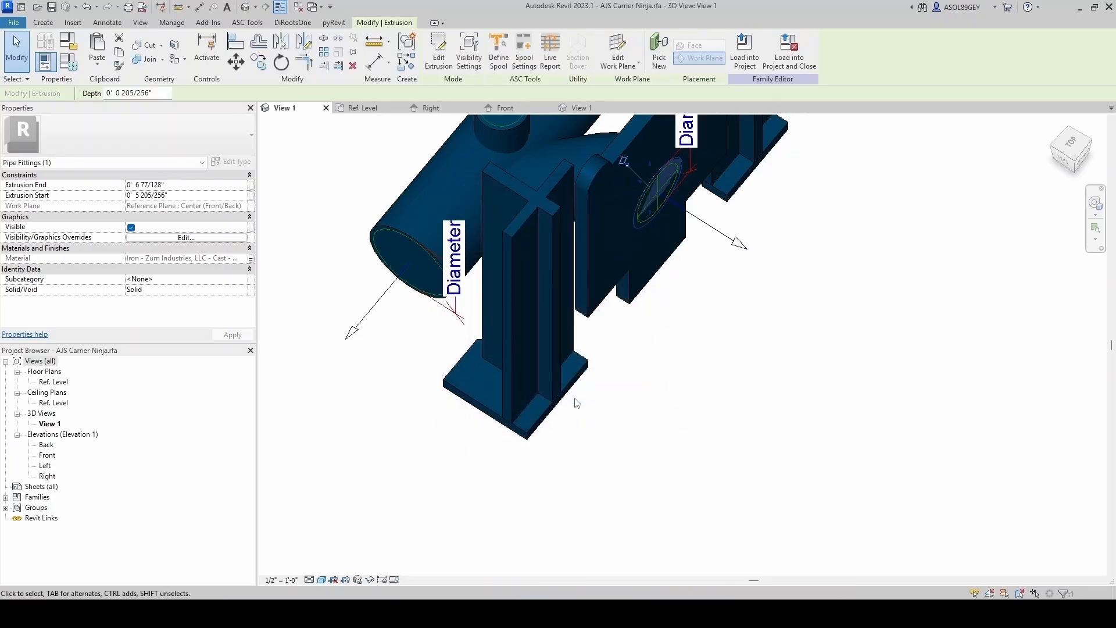
key("Escape")
- Load the carrier family into the open project
middle_click_drag(576, 403, 573, 297, "shift")
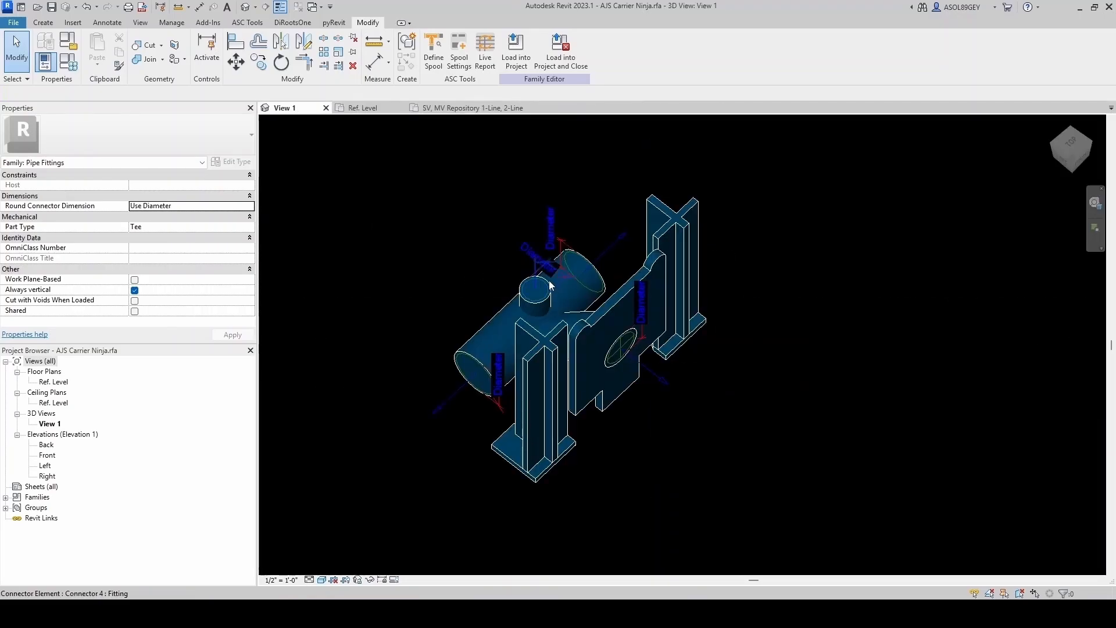
left_click(516, 51)
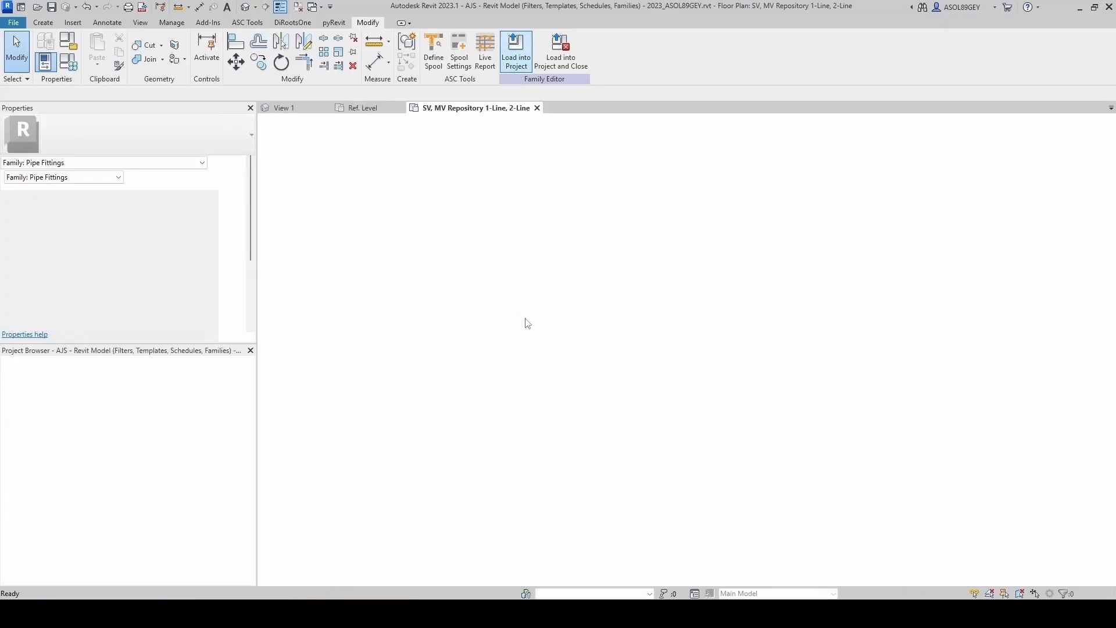
- Place an instance of the carrier family in the floor plan
scroll(533, 312, "up", 4)
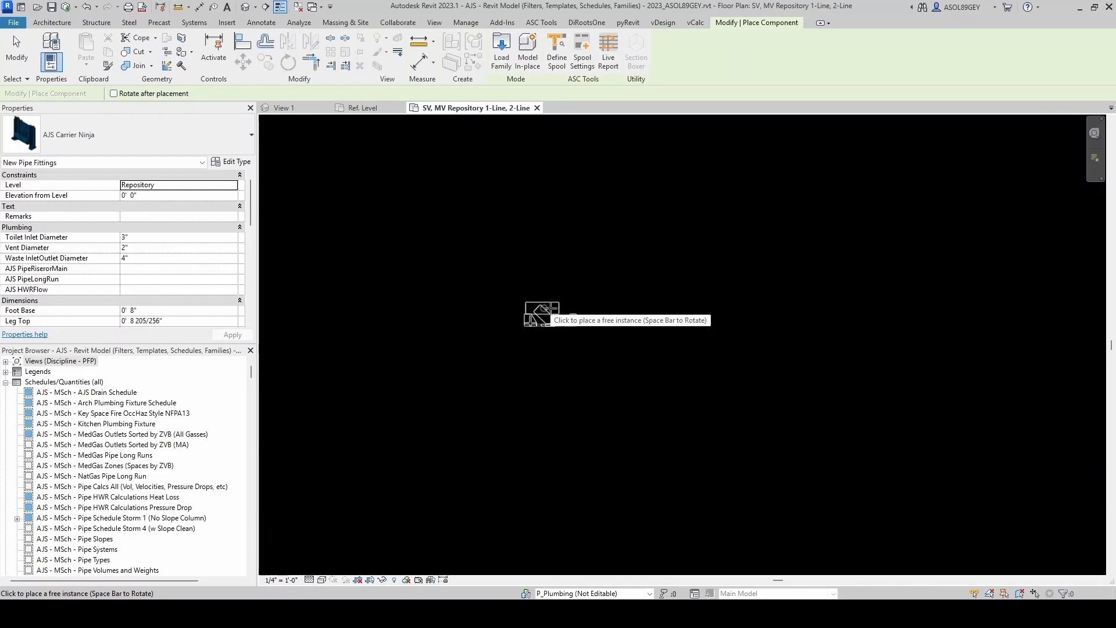
left_click(555, 313)
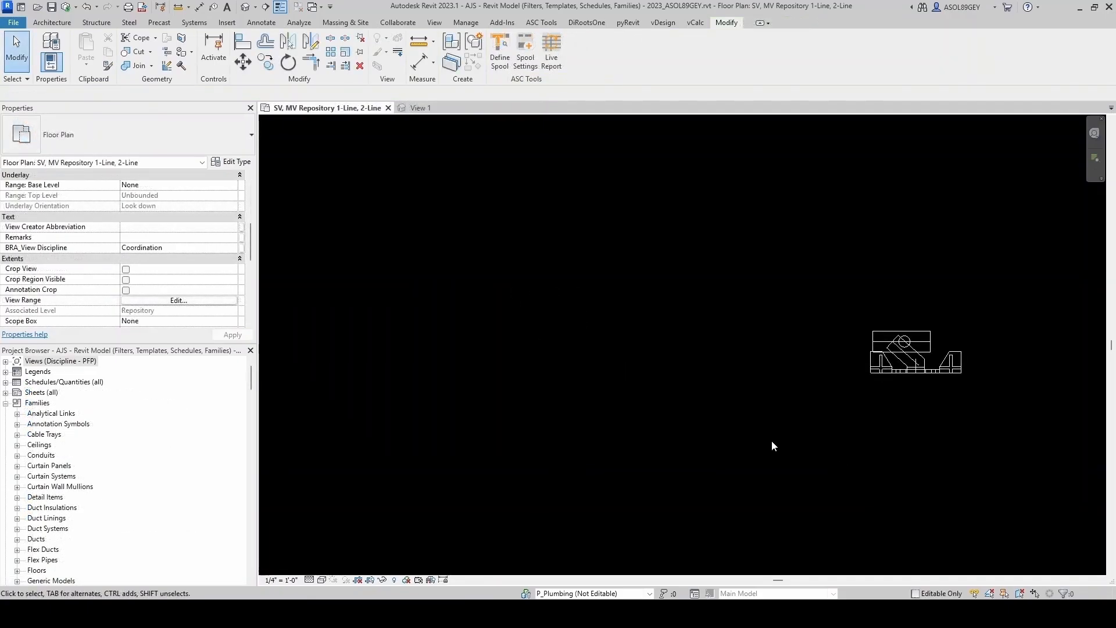
- Draw two parallel vertical 4" AJS - Waste (Generic) pipes in the plan
key("p")
key("i")
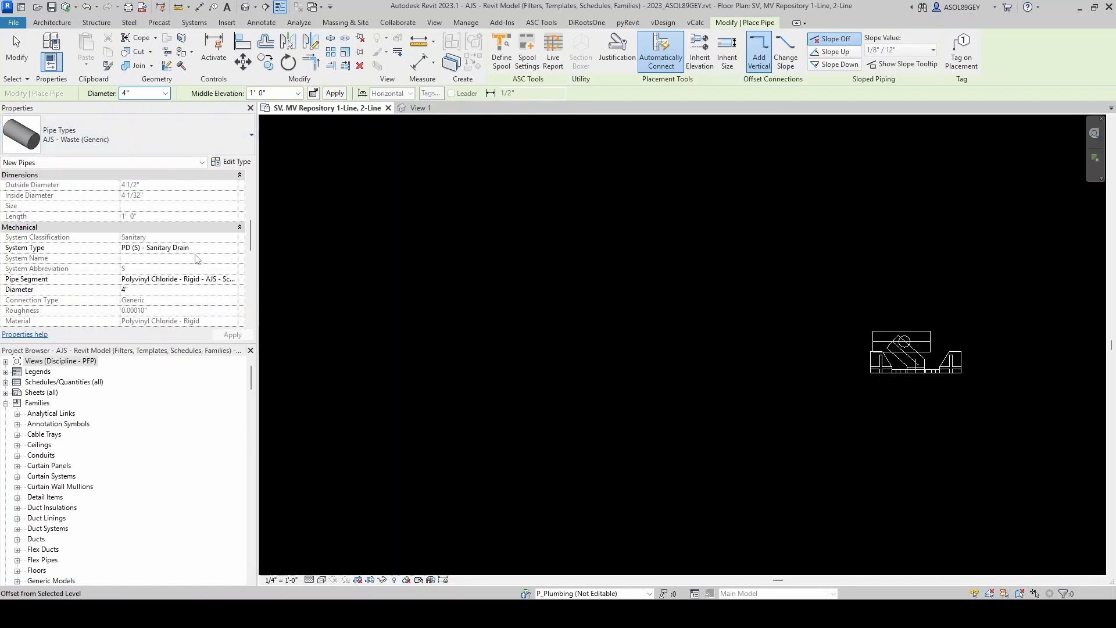
left_click(514, 191)
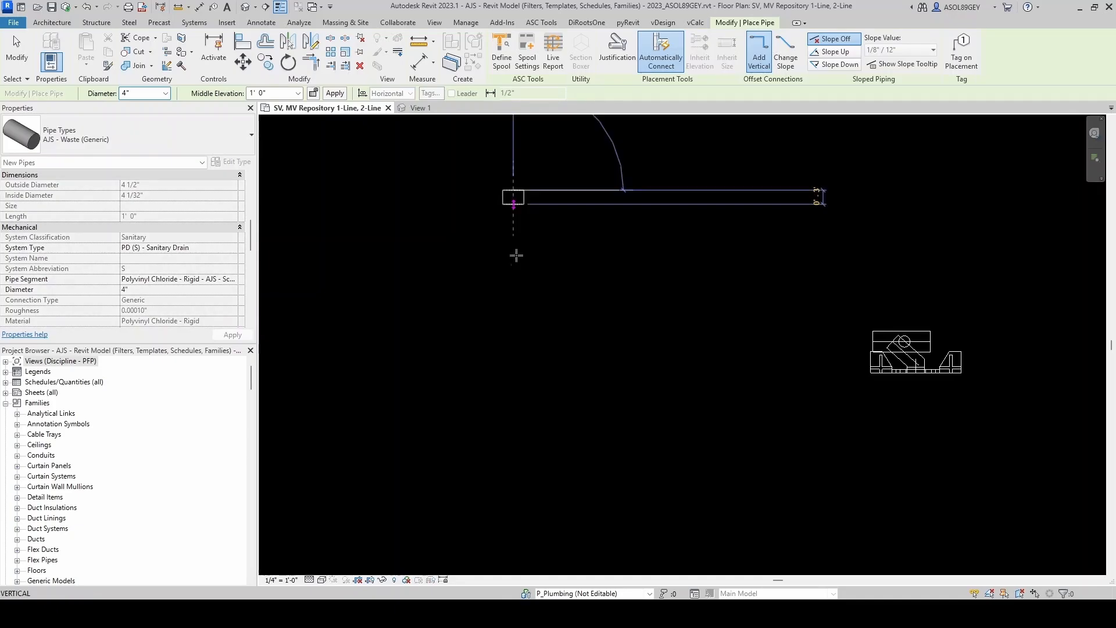
left_click(678, 512)
left_click(675, 238)
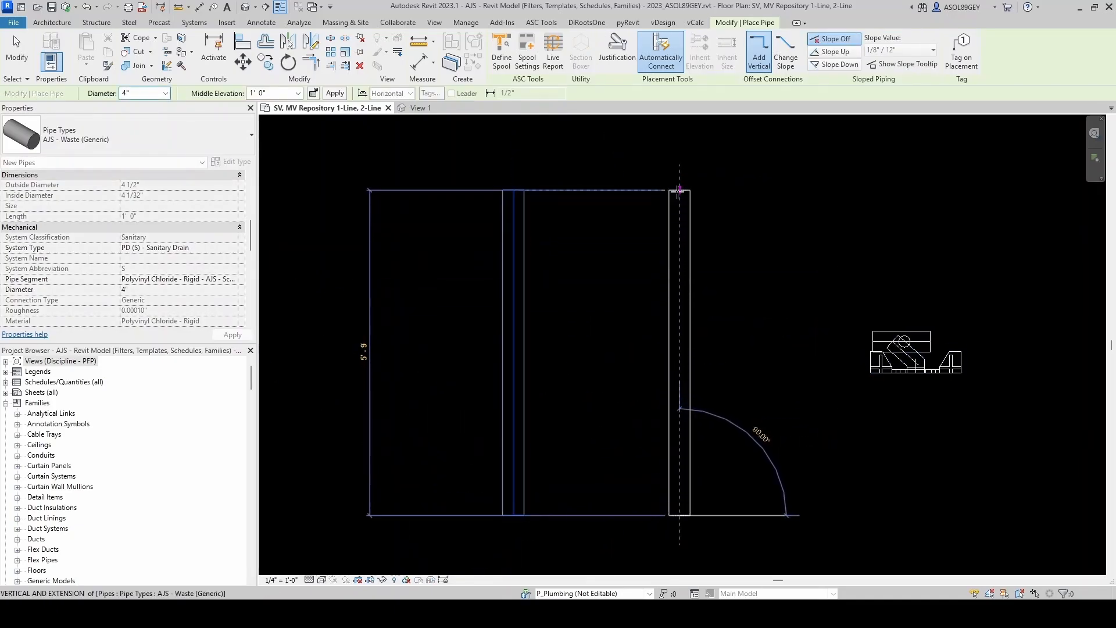
key("Escape")
key("Escape")
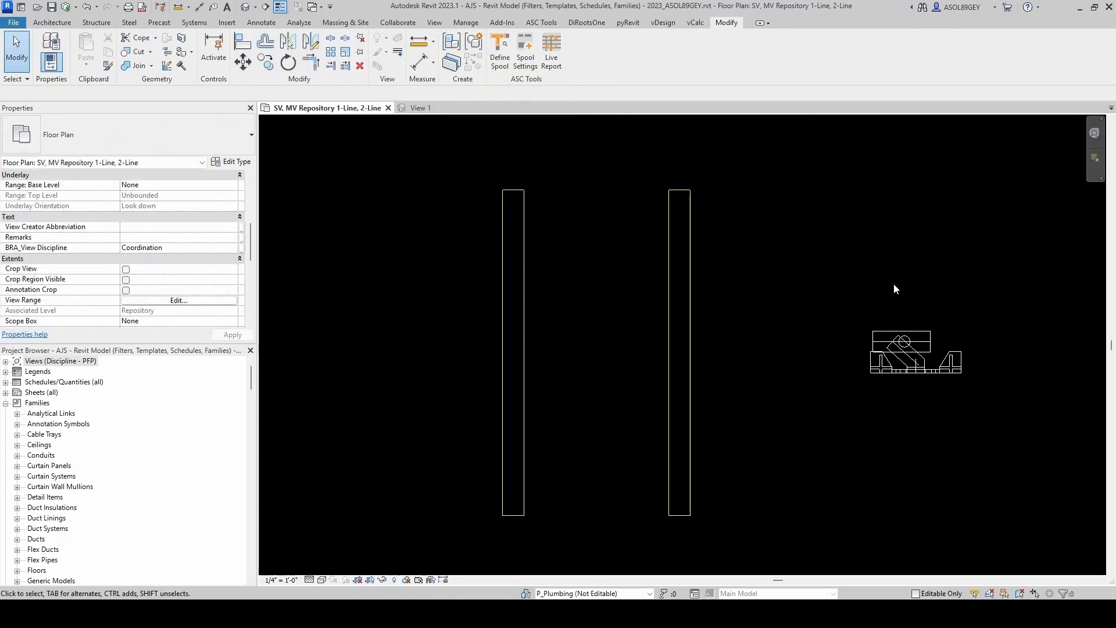
- Create two more carrier instances similar to the placed one, snapping them onto the left vertical pipe
left_click(897, 339)
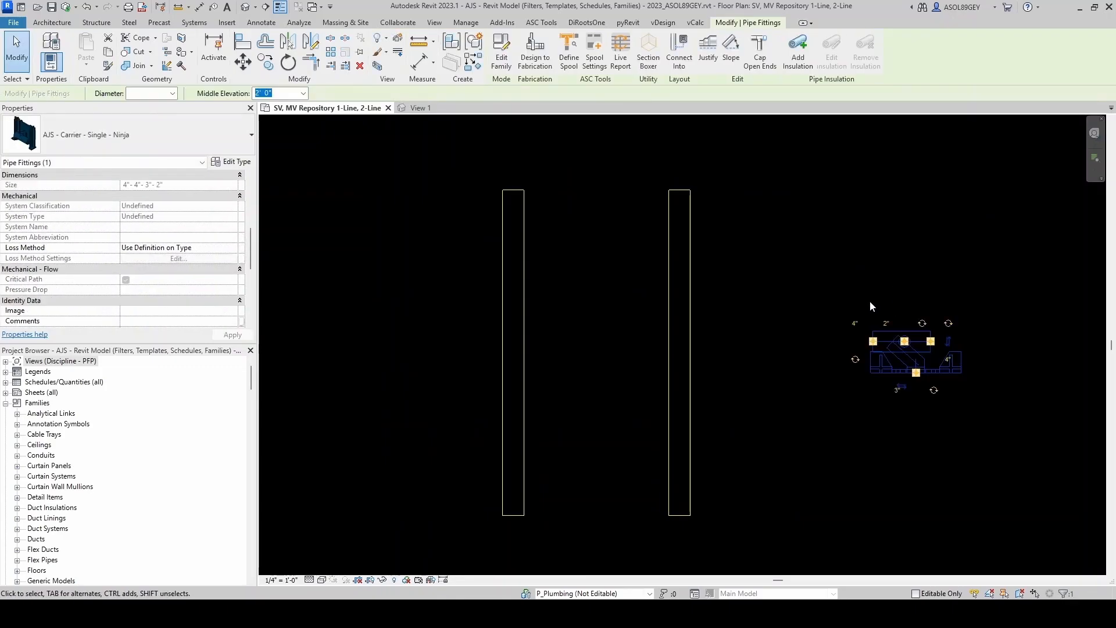
key("c")
key("s")
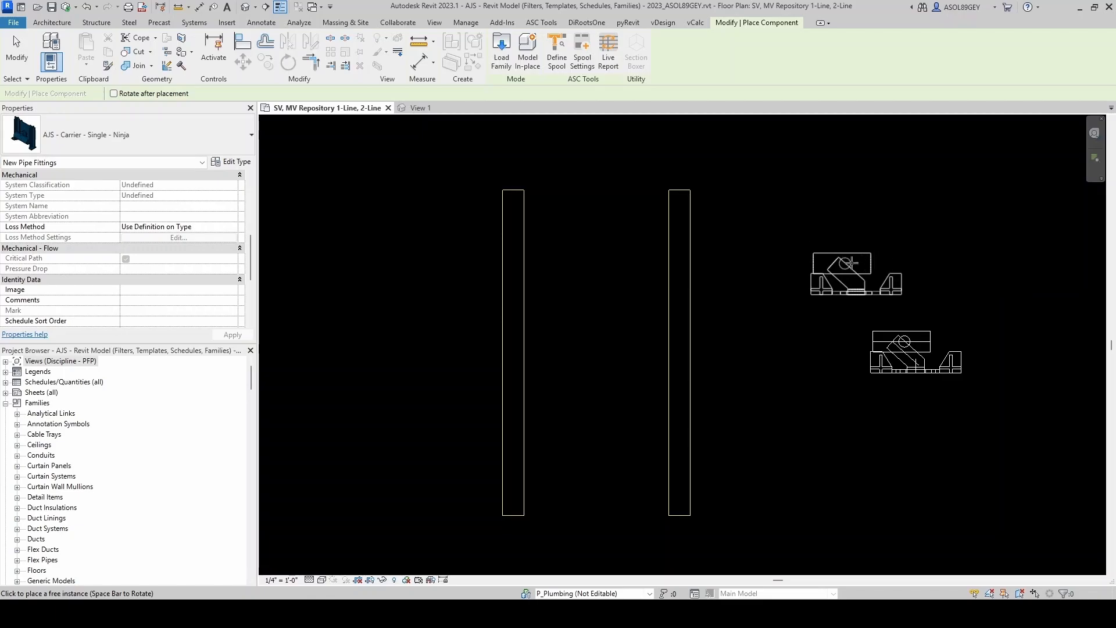
scroll(518, 308, "up", 1)
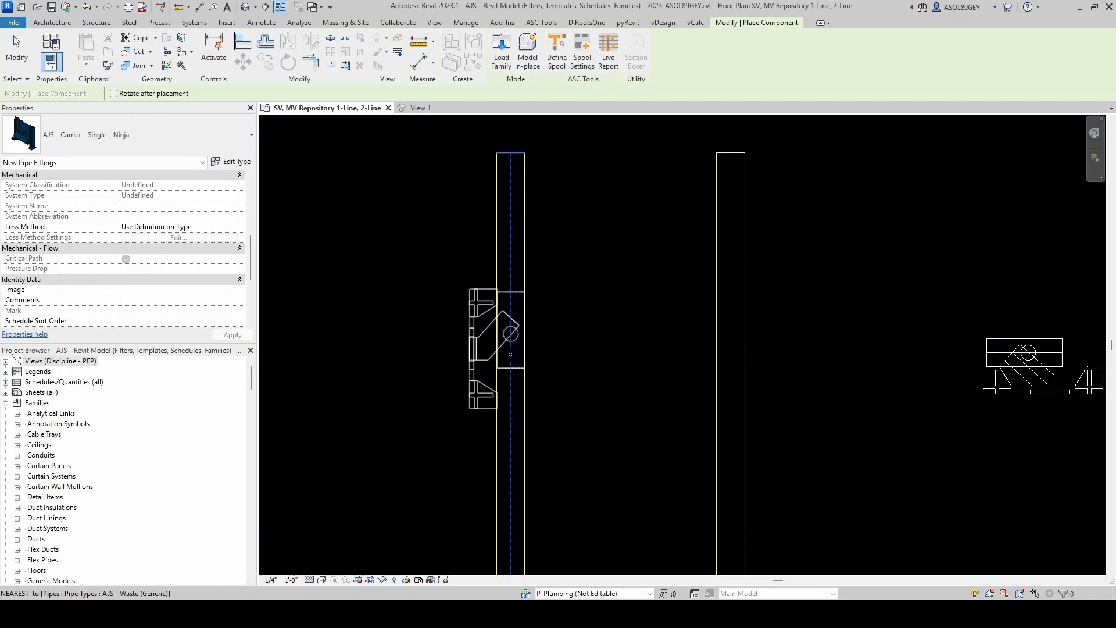
left_click(510, 349)
scroll(544, 304, "down", 1)
middle_click_drag(559, 378, 558, 337)
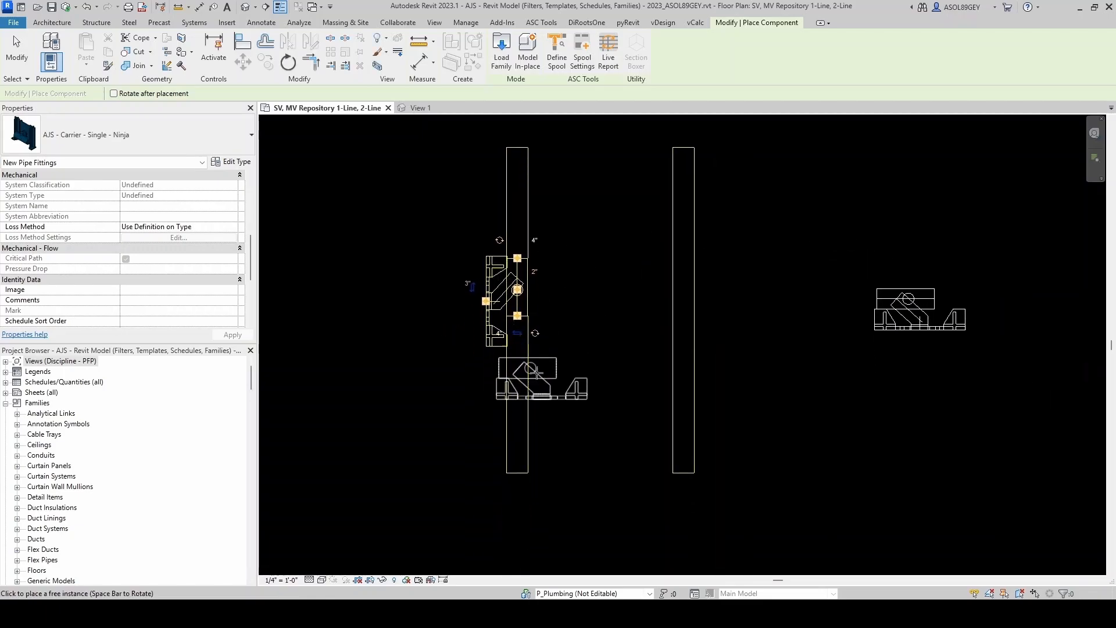
scroll(519, 397, "up", 1)
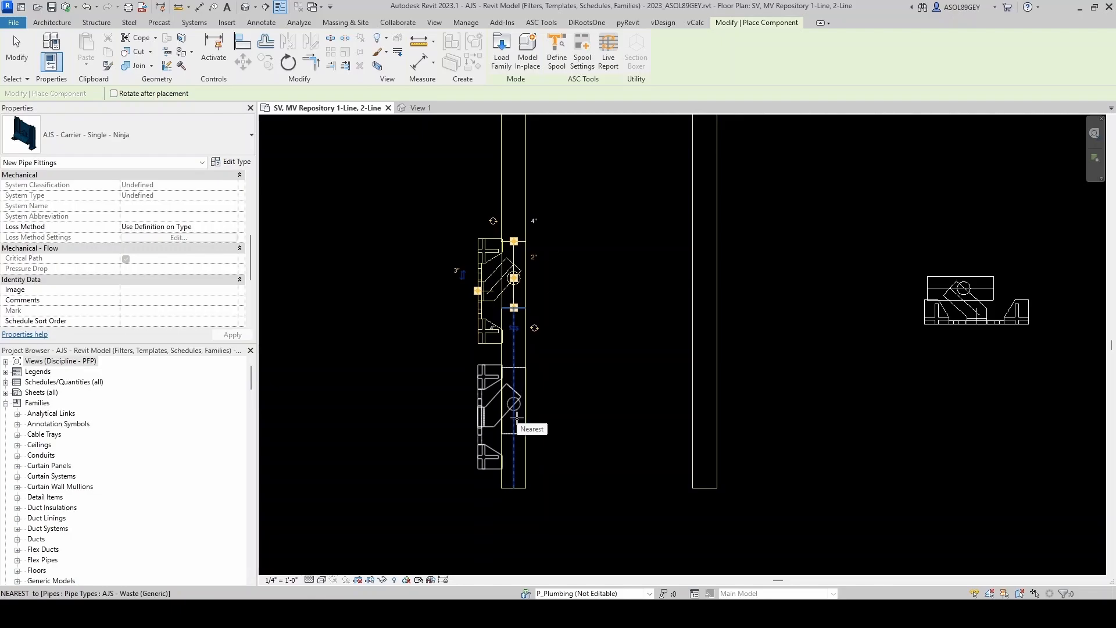
left_click(516, 418)
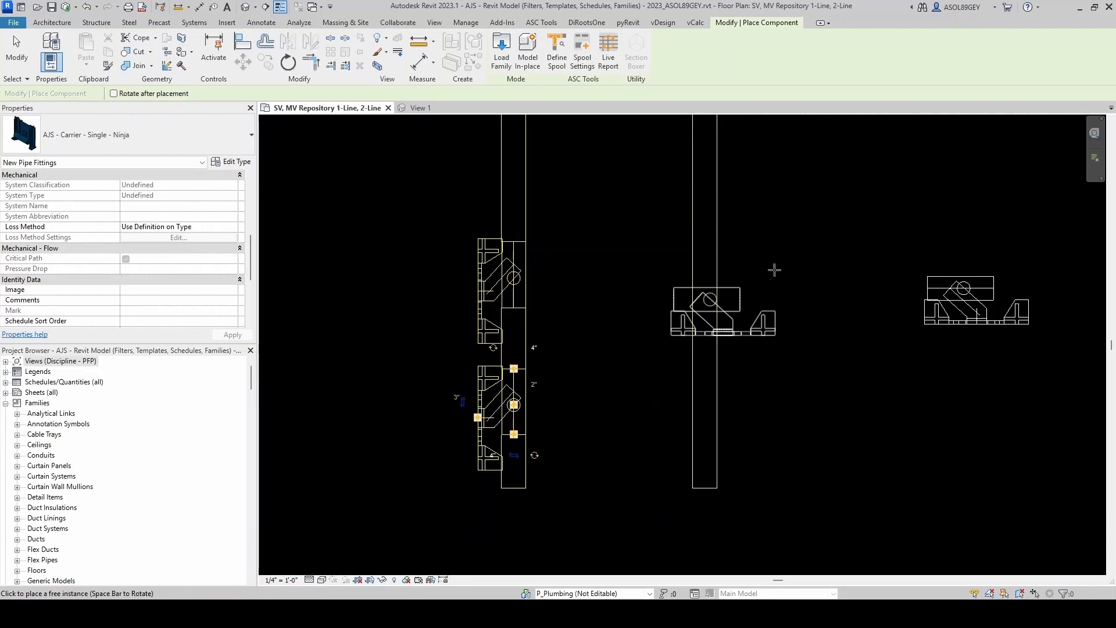
- Place two more carrier instances onto the right vertical pipe, facing the opposite direction
middle_click_drag(753, 302, 670, 314)
left_click(629, 289)
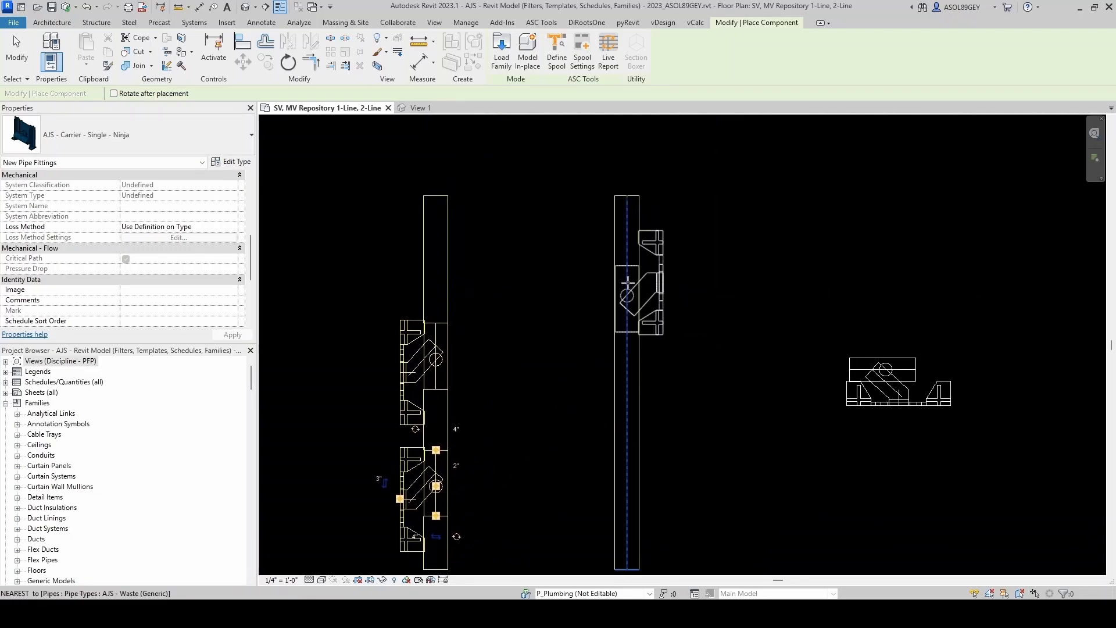
scroll(705, 289, "down", 1)
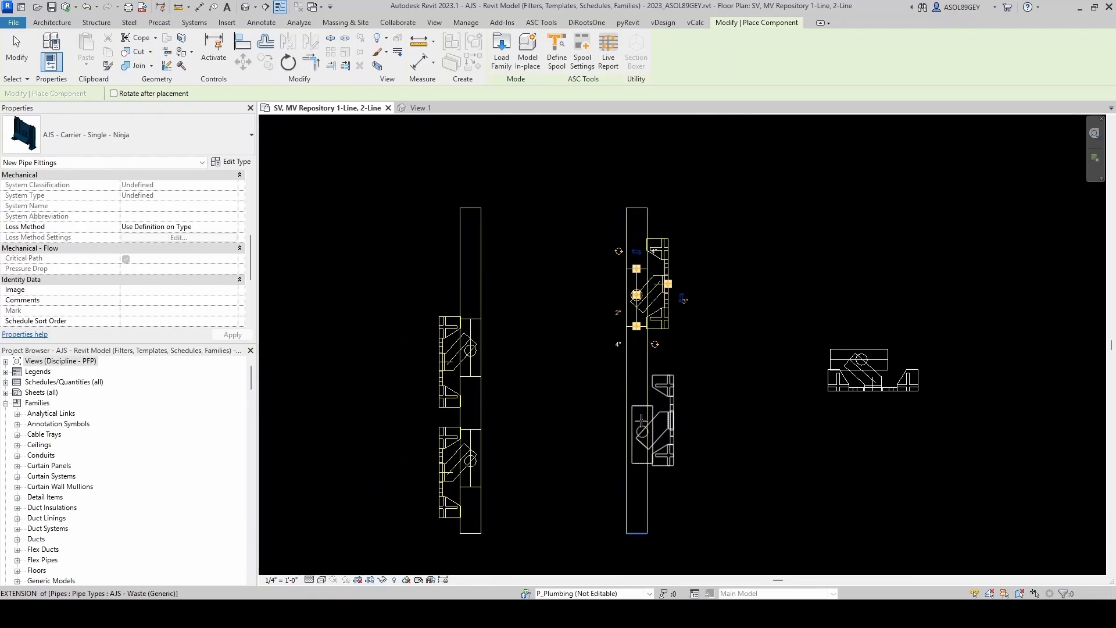
left_click(640, 426)
key("Escape")
key("Escape")
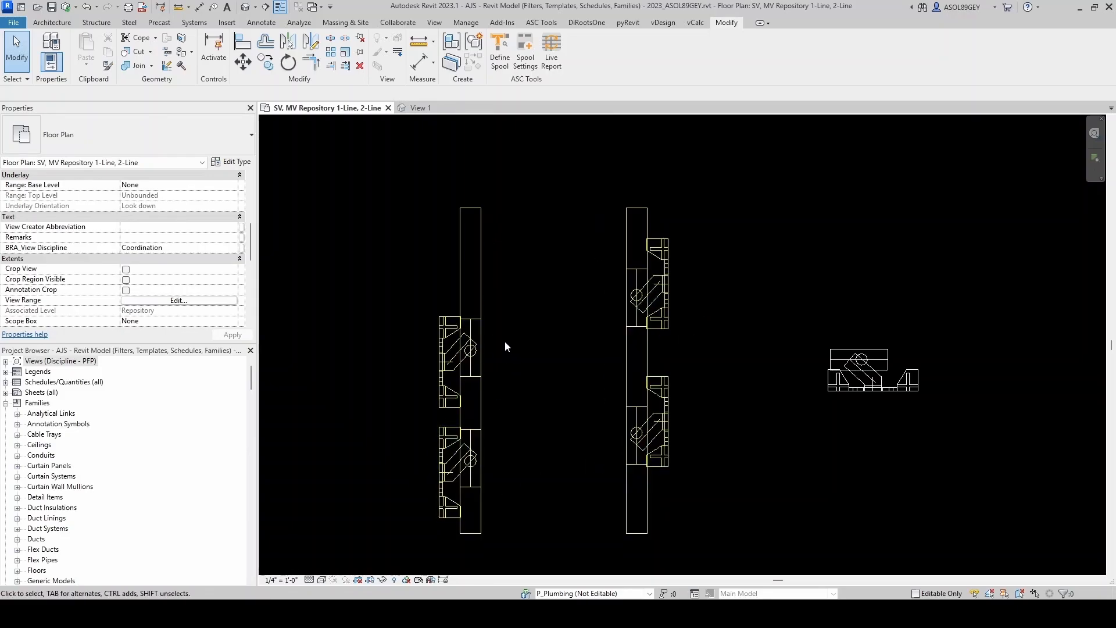
- Create a rotated copy of the wall-mounted water closet next to the upper carrier on the left pipe
left_click(459, 349)
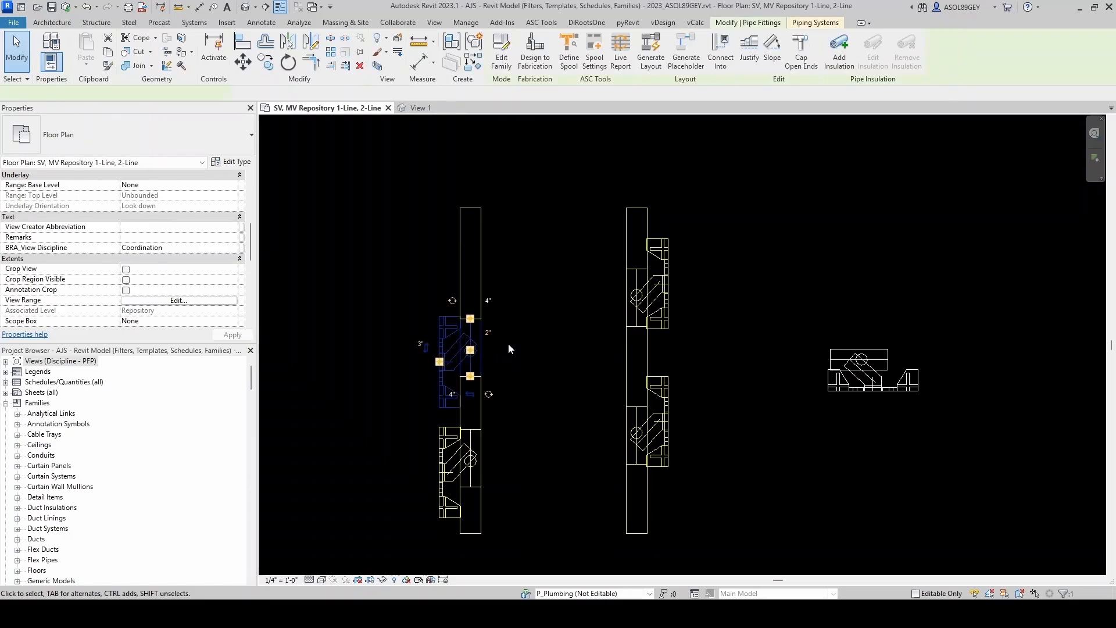
left_click(552, 343)
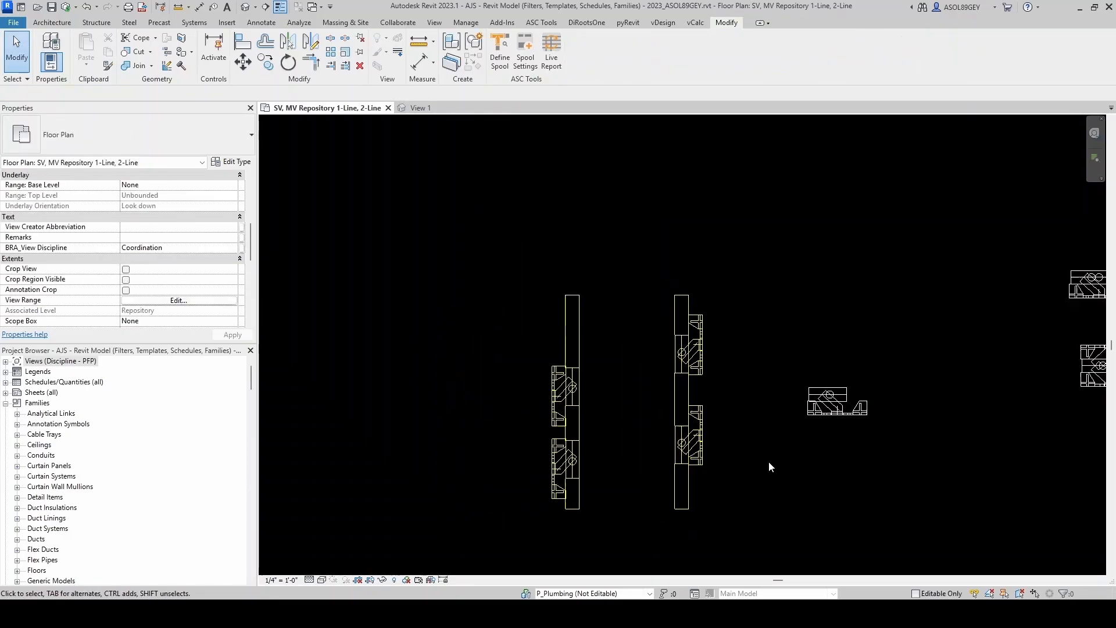
scroll(769, 462, "down", 3)
scroll(514, 475, "up", 3)
left_click(590, 444)
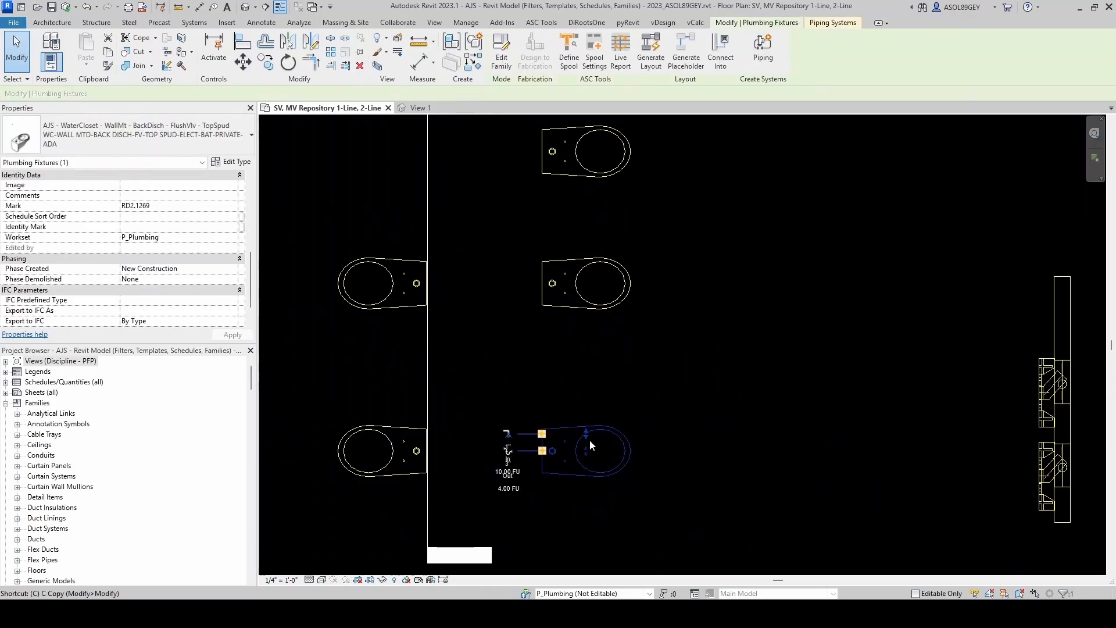
key("c")
key("s")
middle_click_drag(855, 389, 520, 419)
scroll(648, 397, "up", 2)
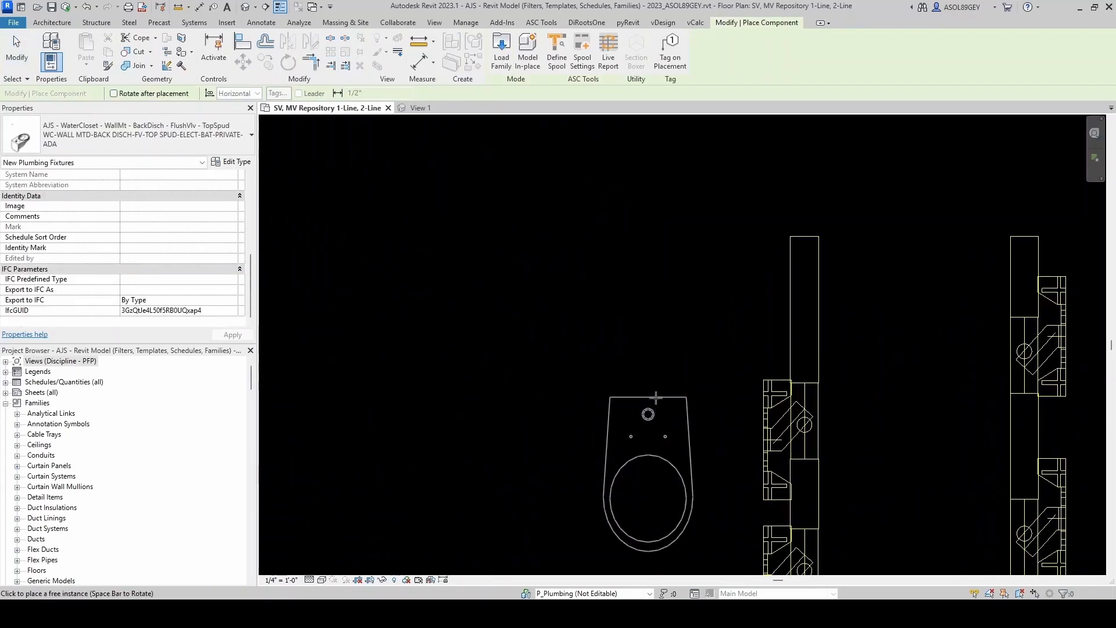
key("space")
scroll(646, 410, "up", 1)
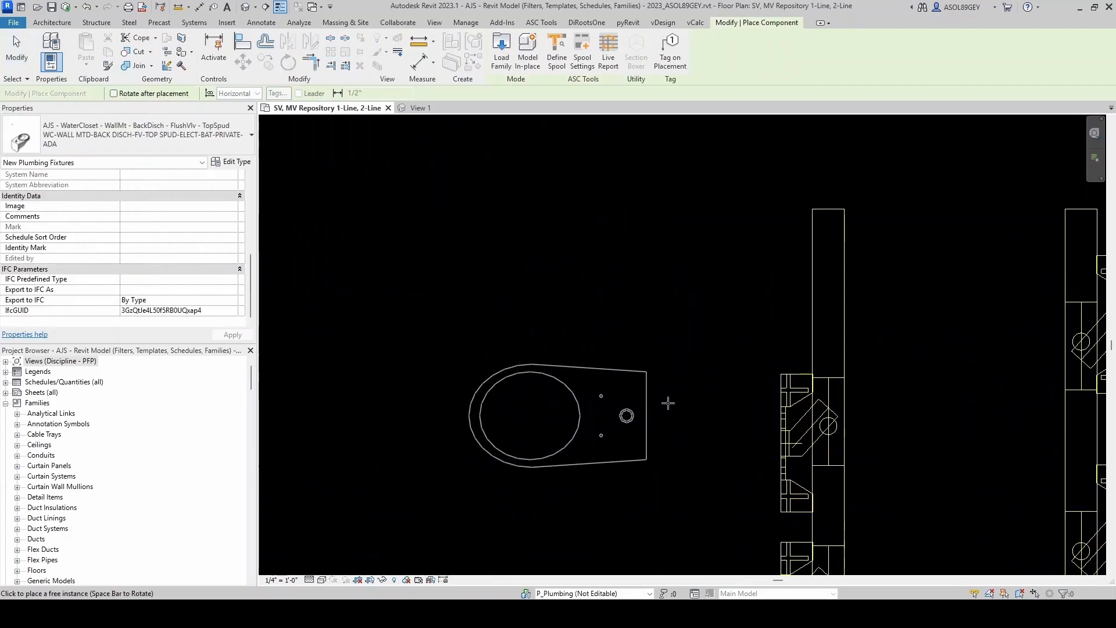
key("Escape")
key("Escape")
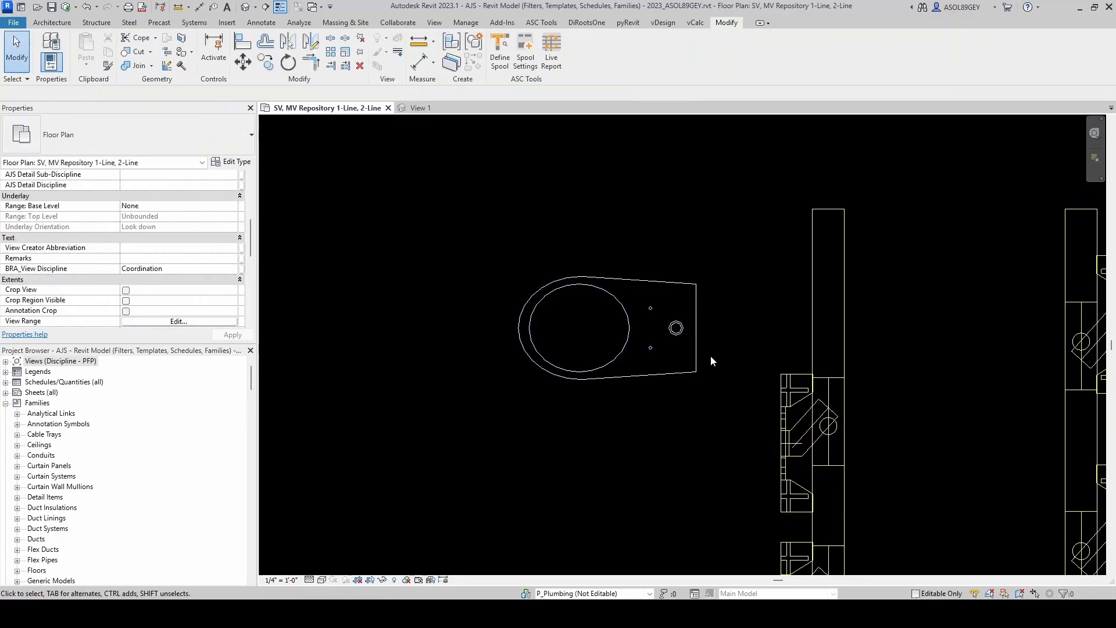
- Draw a 3" waste pipe out from the water closet's outlet connector
middle_click_drag(711, 355, 681, 364)
left_click(668, 357)
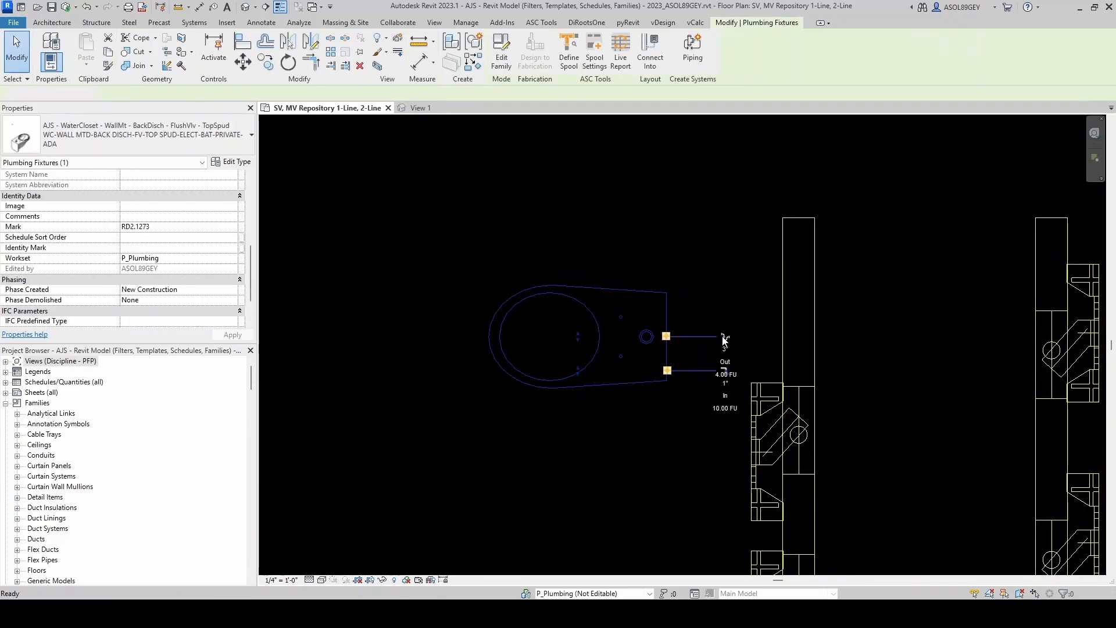
left_click(724, 338)
scroll(710, 337, "up", 1)
left_click(697, 375)
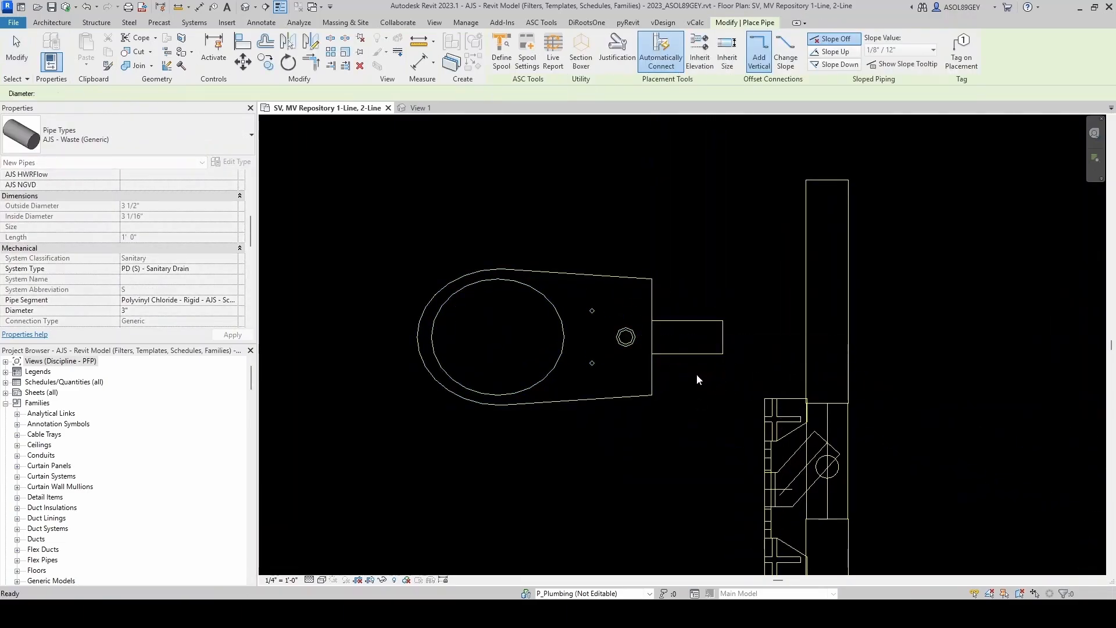
key("Escape")
left_click(698, 353)
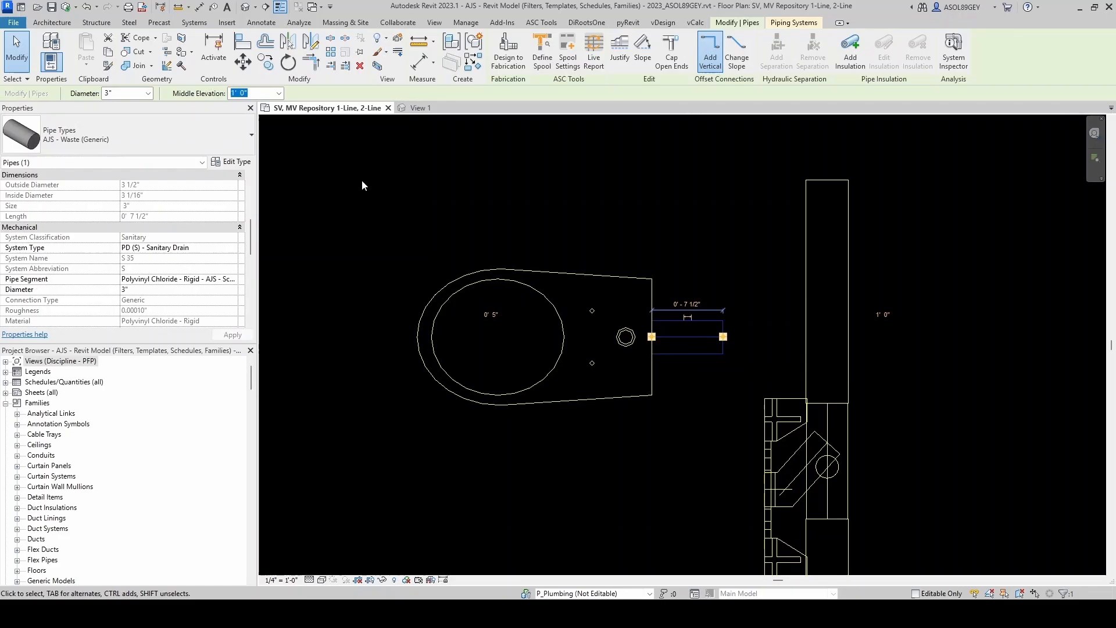
left_click(249, 93)
left_click(606, 197)
key("Escape")
- Set the left vertical waste pipe's middle elevation to 2'
middle_click_drag(716, 312, 553, 277)
scroll(553, 276, "down", 2)
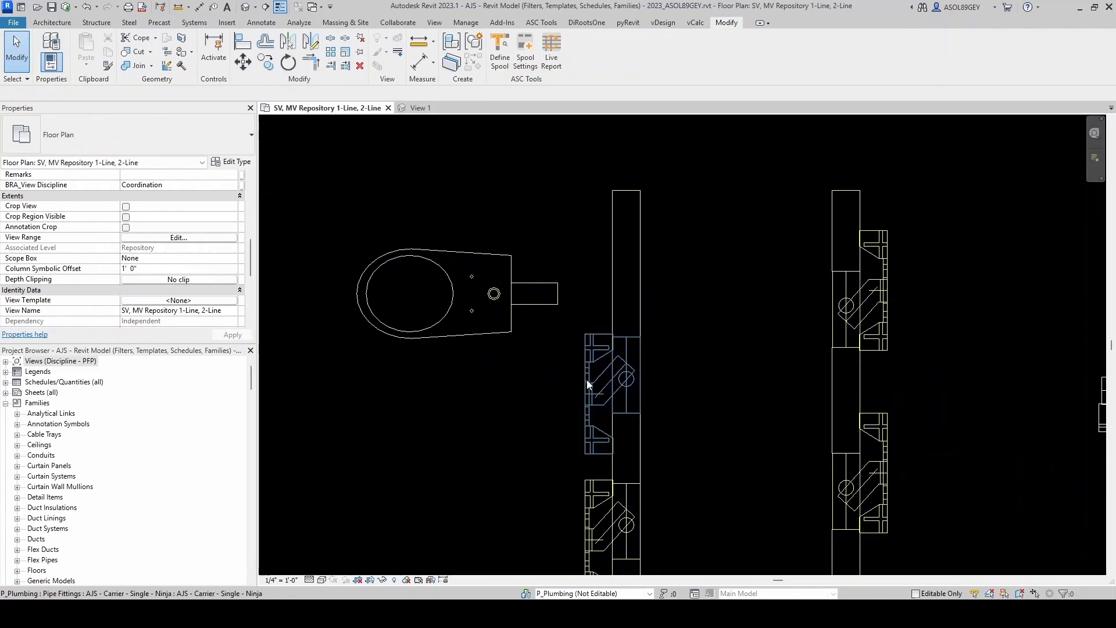
scroll(615, 294, "up", 1)
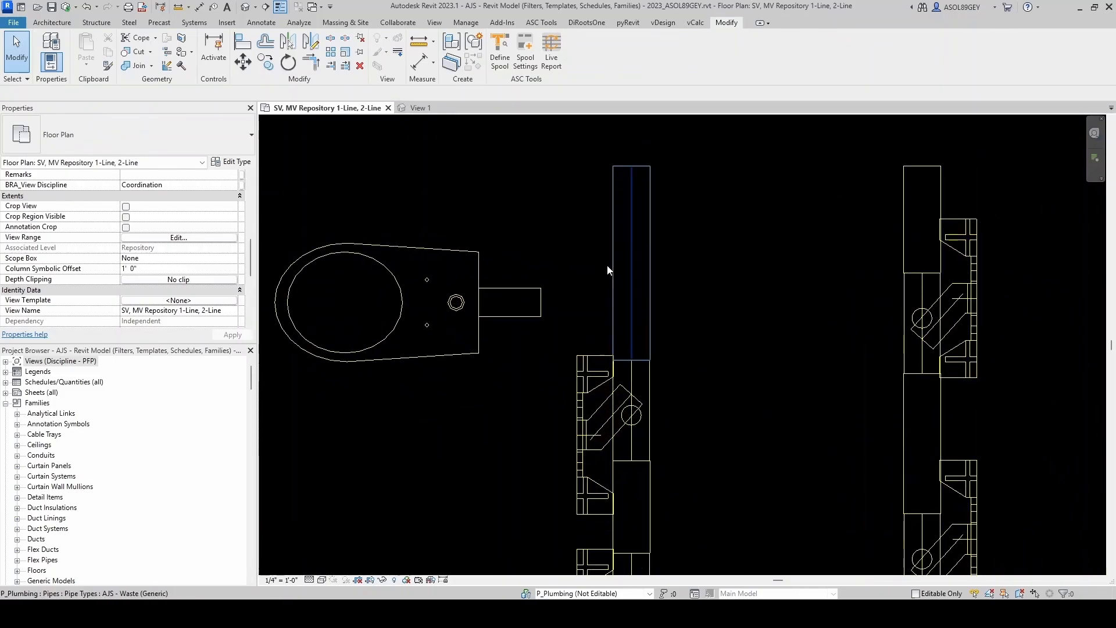
left_click(614, 299)
left_click(251, 93)
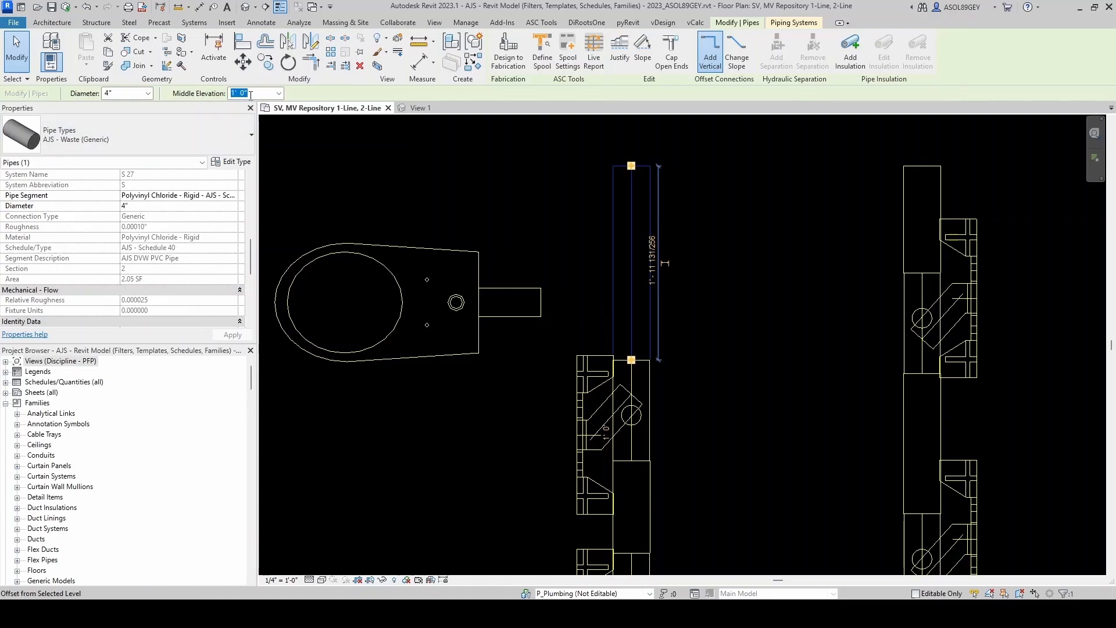
type("2'")
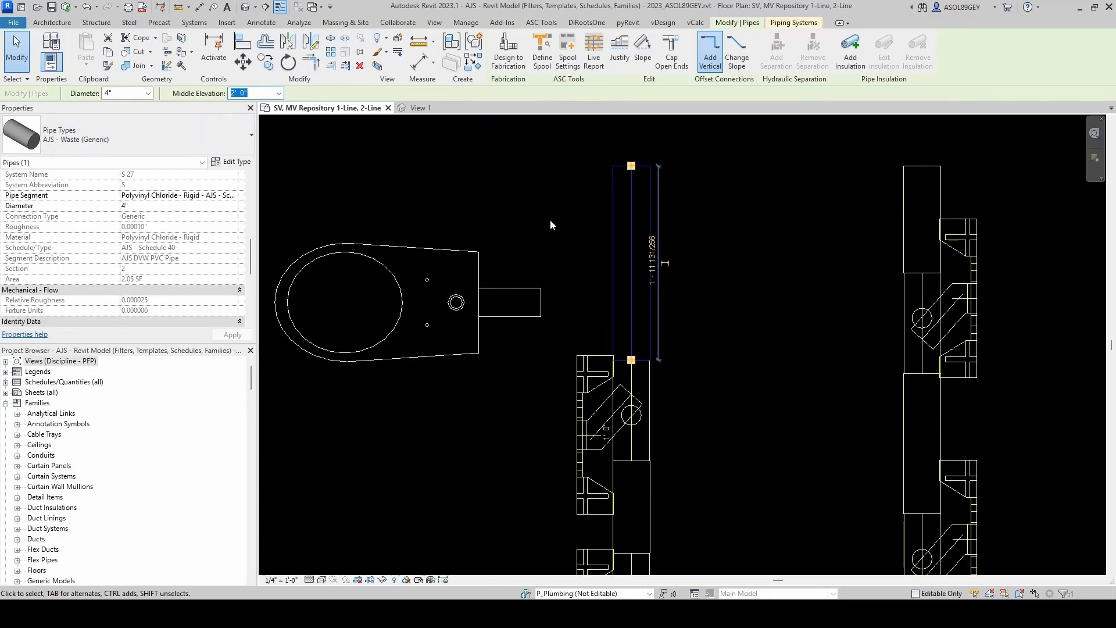
left_click(552, 221)
- Draw a short pipe stub from the carrier's 3" toilet inlet connector
left_click(587, 388)
scroll(560, 448, "up", 4)
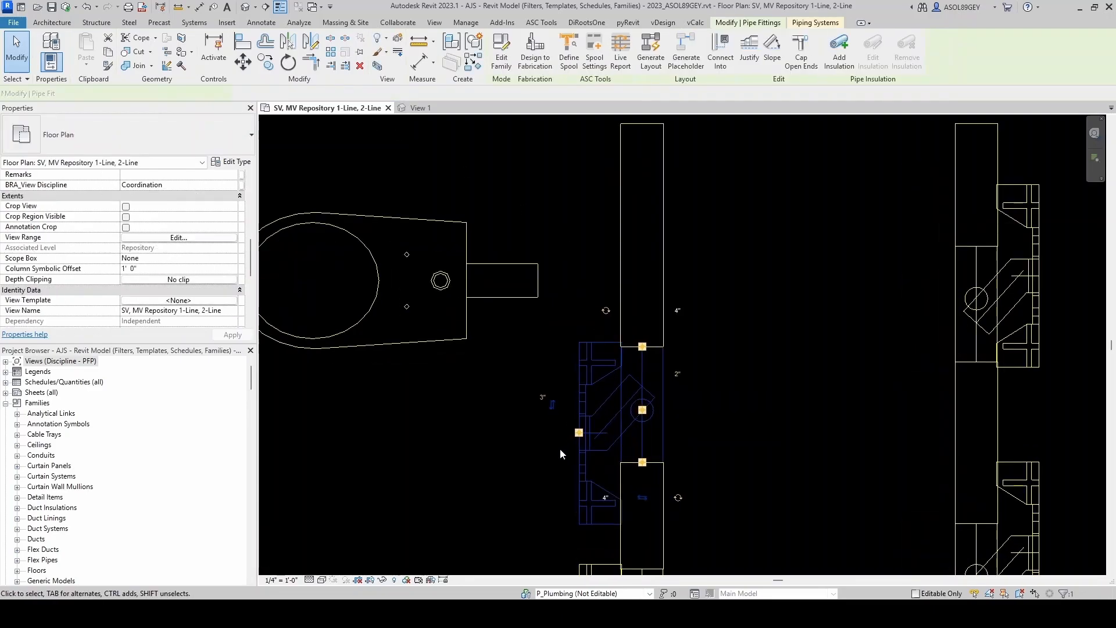
right_click(584, 426)
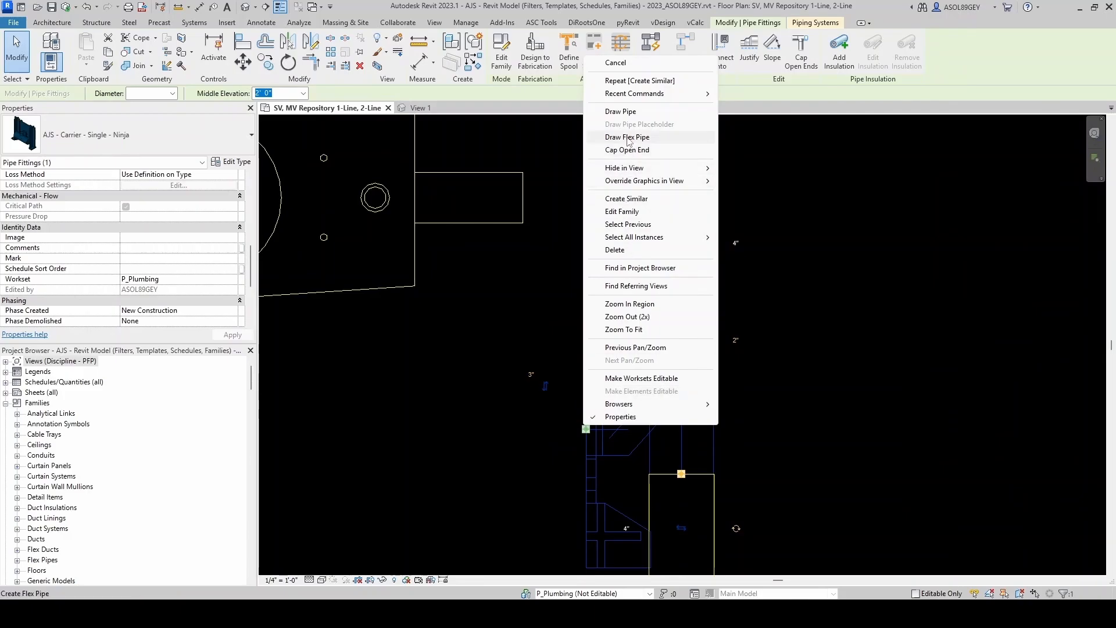
left_click(621, 111)
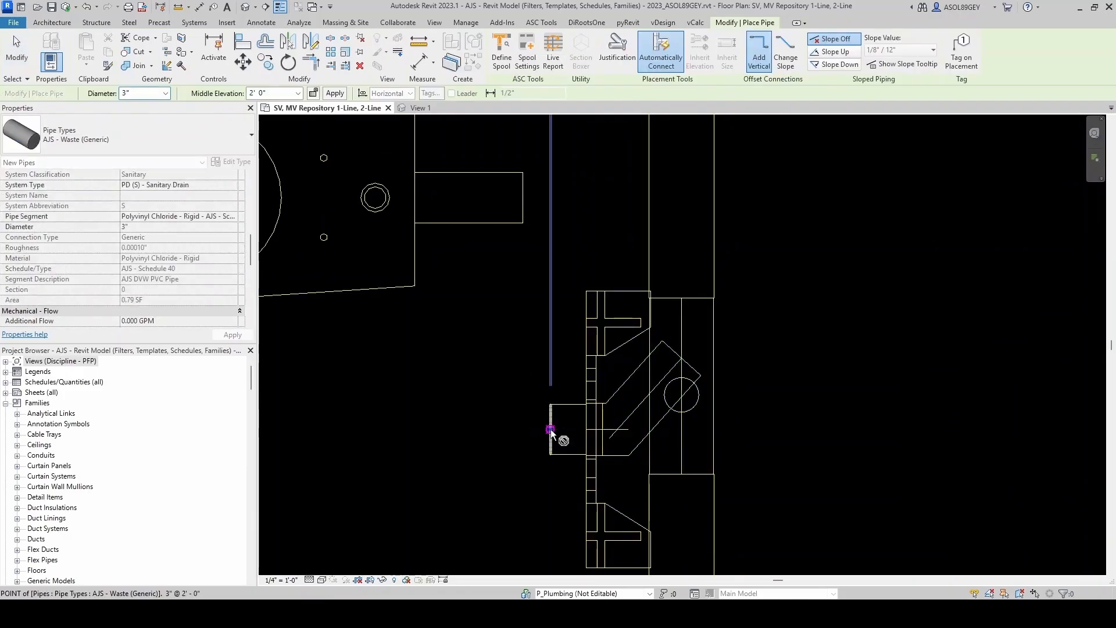
key("Escape")
key("Escape")
left_click(567, 407)
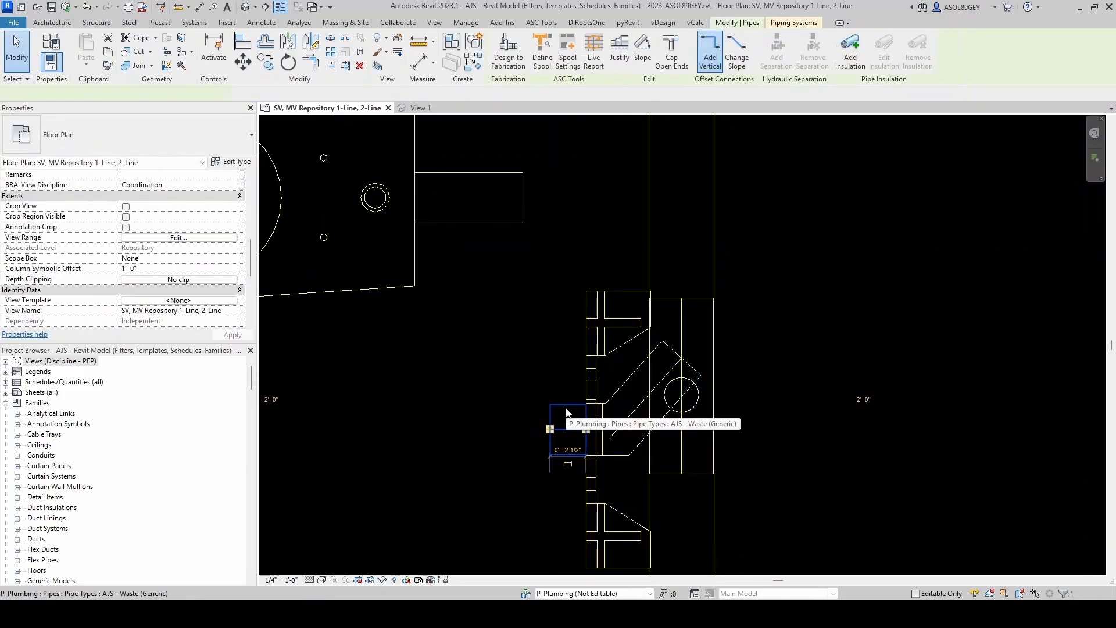
left_click(419, 333)
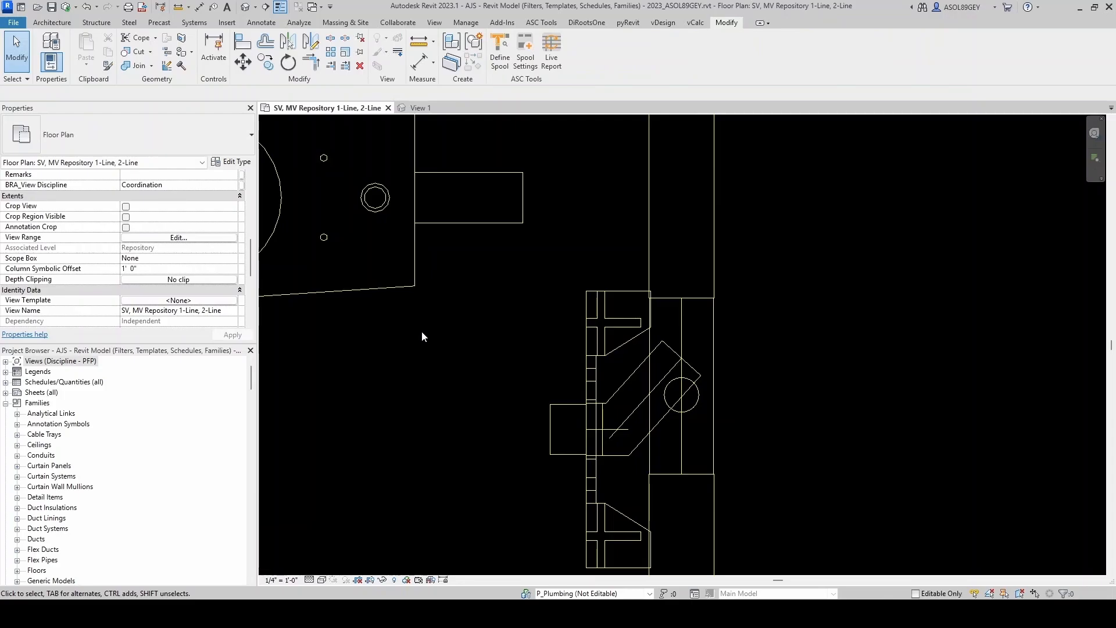
- Align the upper carrier with the centerline of the water closet's outlet pipe using Align
key("a")
key("l")
left_click(472, 203)
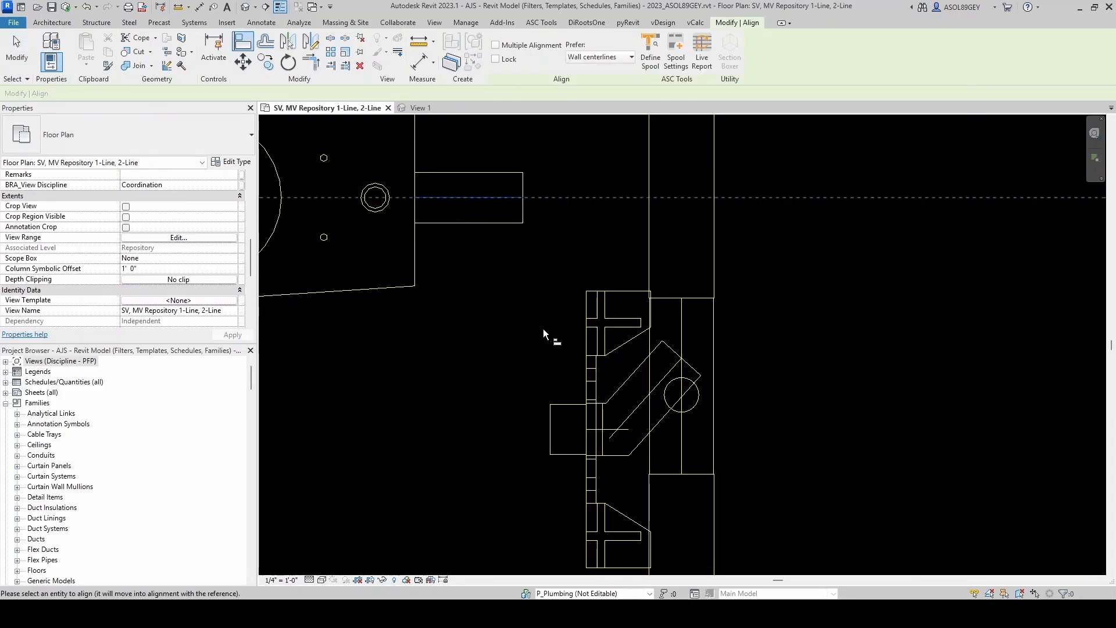
left_click(571, 432)
key("Escape")
middle_click_drag(562, 289, 542, 400)
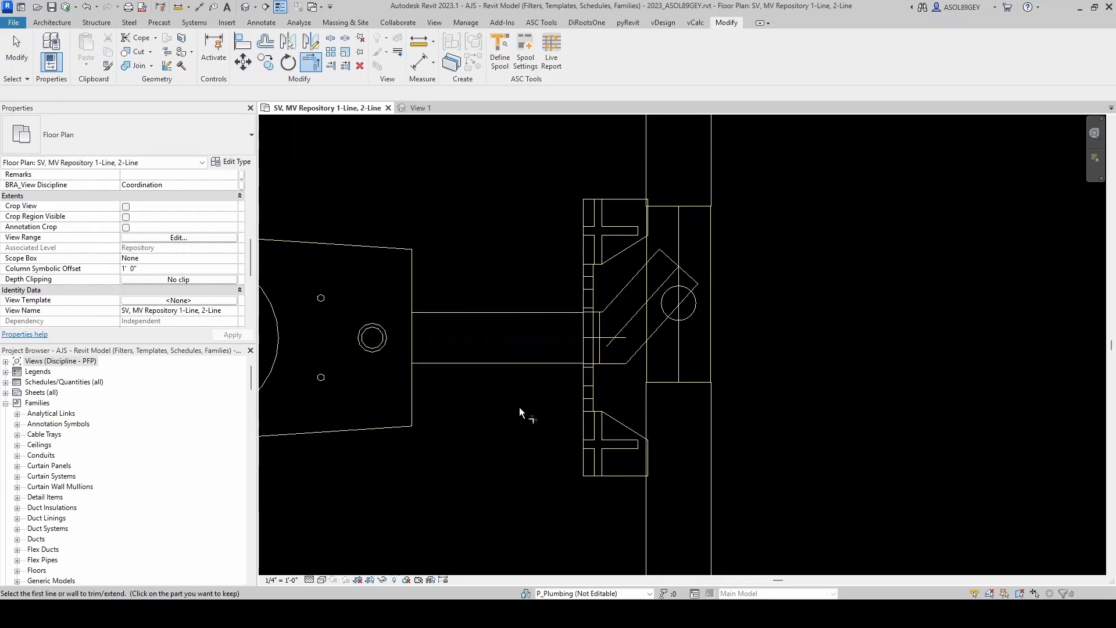
- Shorten the vertical waste pipe to end at the upper carrier's bottom and cap its open end
scroll(524, 407, "down", 3)
scroll(581, 428, "up", 3)
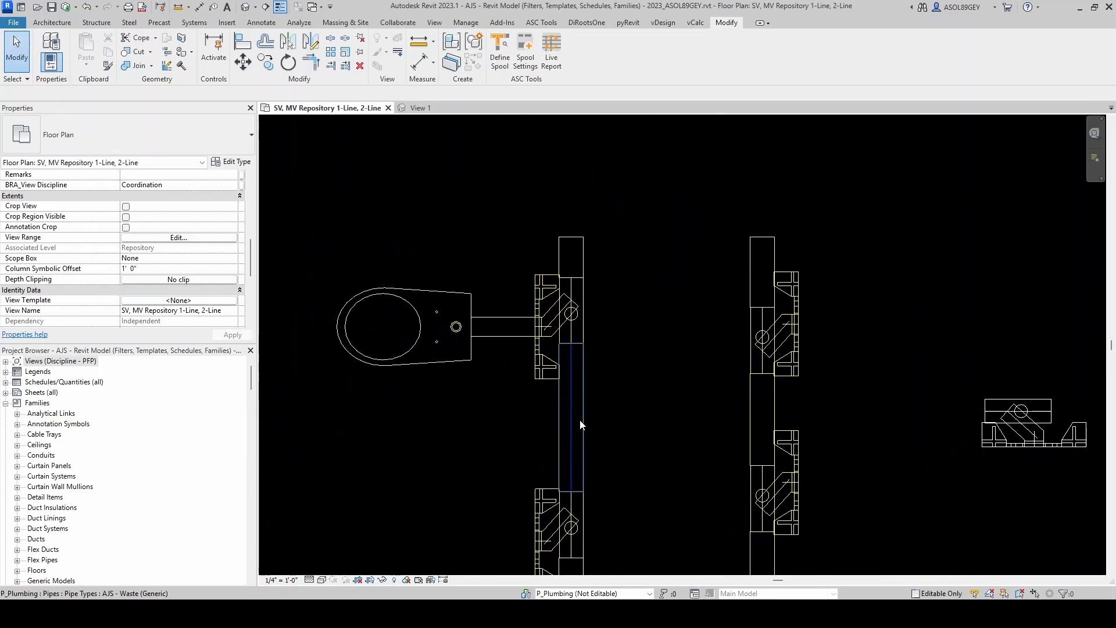
left_click(580, 445)
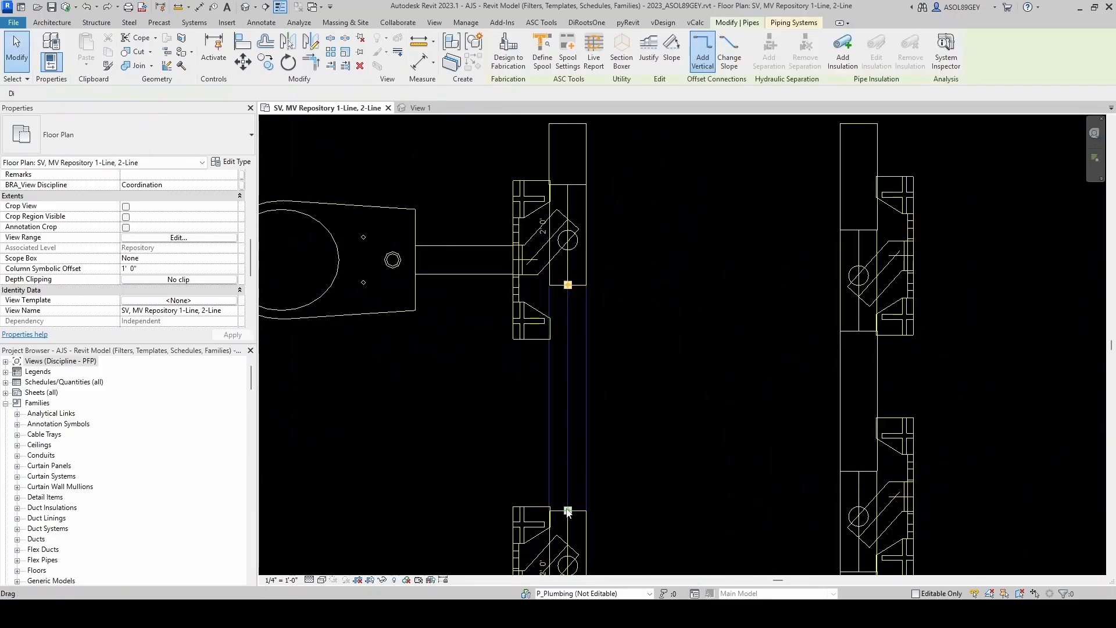
left_click(569, 377)
left_click_drag(589, 375, 590, 376)
left_click(622, 262)
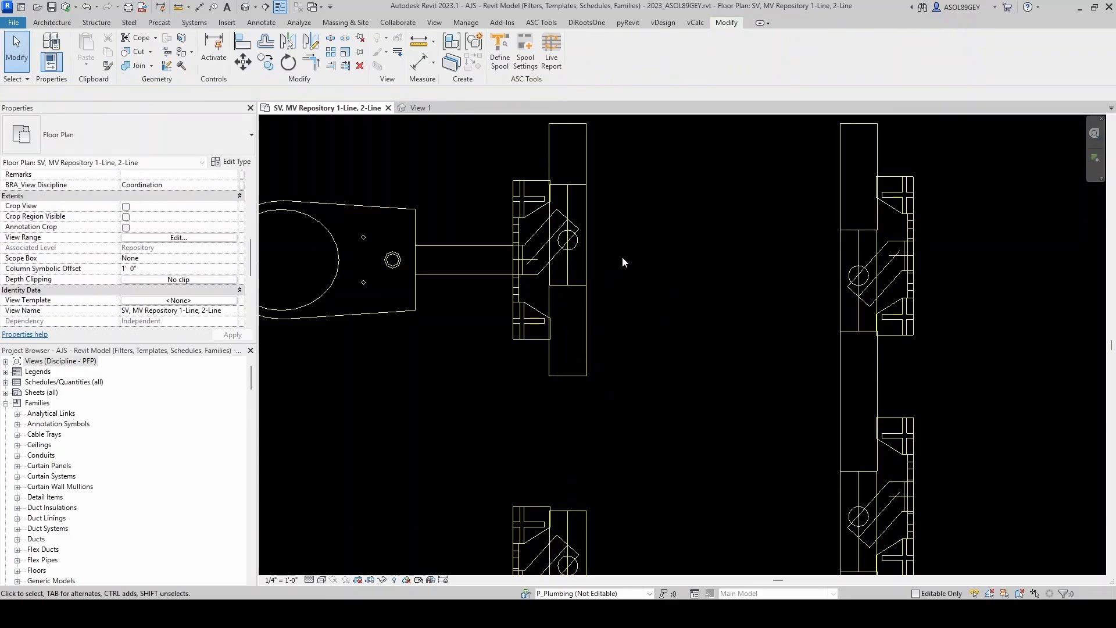
left_click(587, 331)
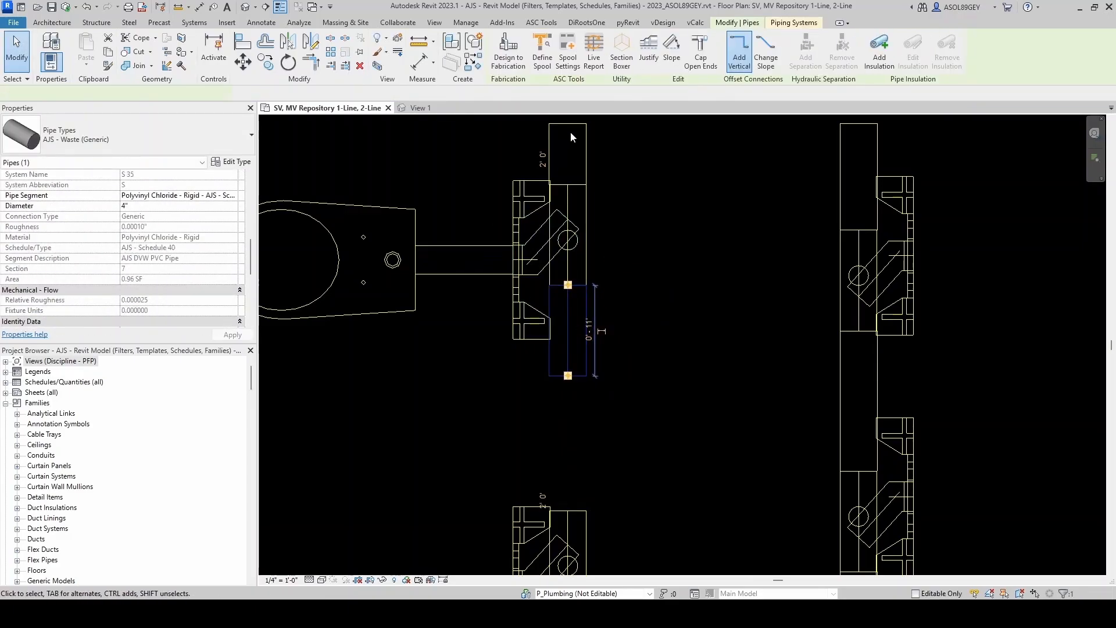
left_click(672, 61)
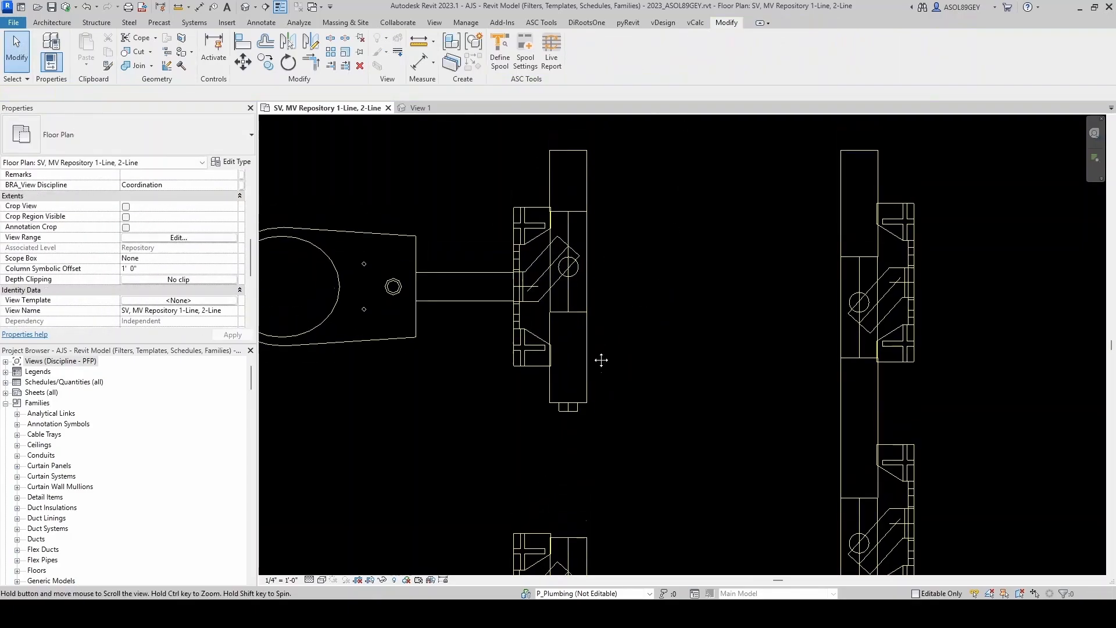
- Cap the open connector ends of the upper carrier fitting
left_click(459, 299)
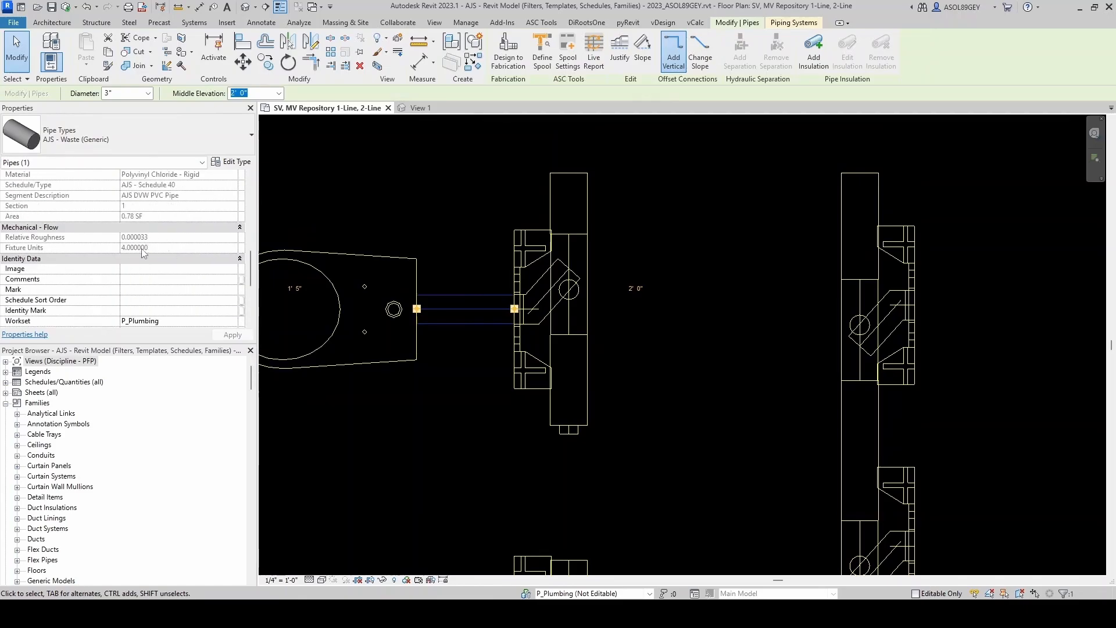
left_click(613, 198)
scroll(549, 285, "up", 1)
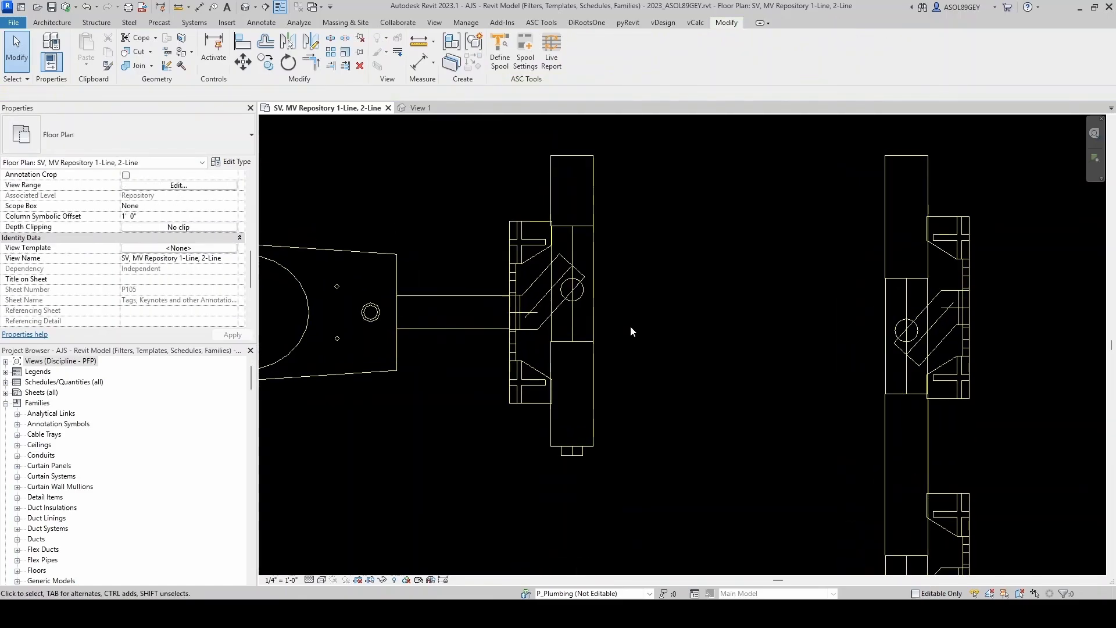
left_click(594, 302)
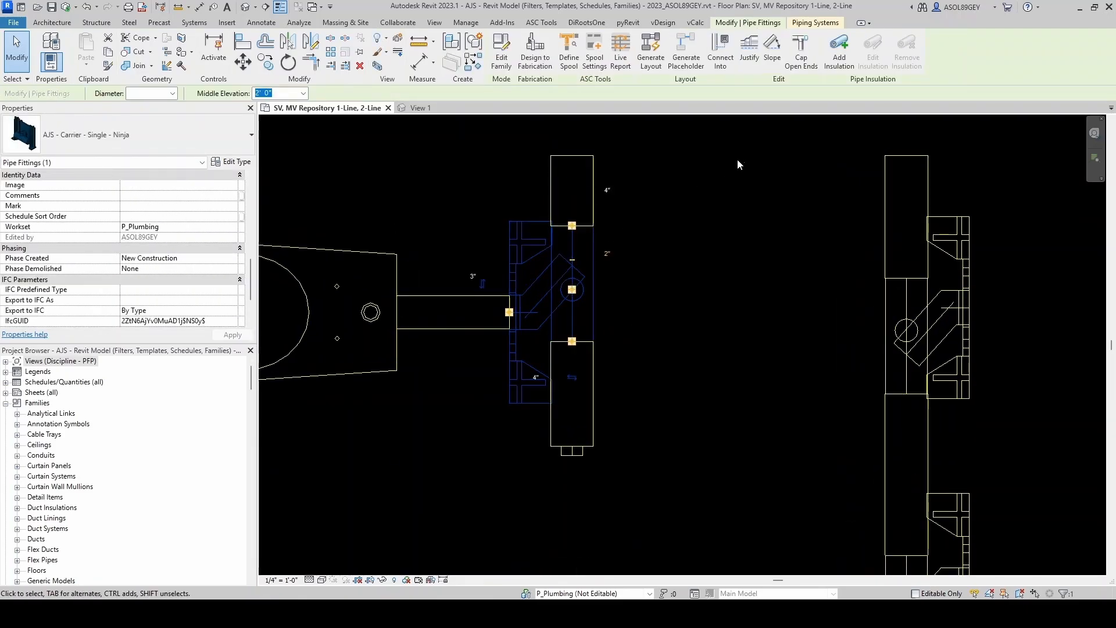
left_click(803, 64)
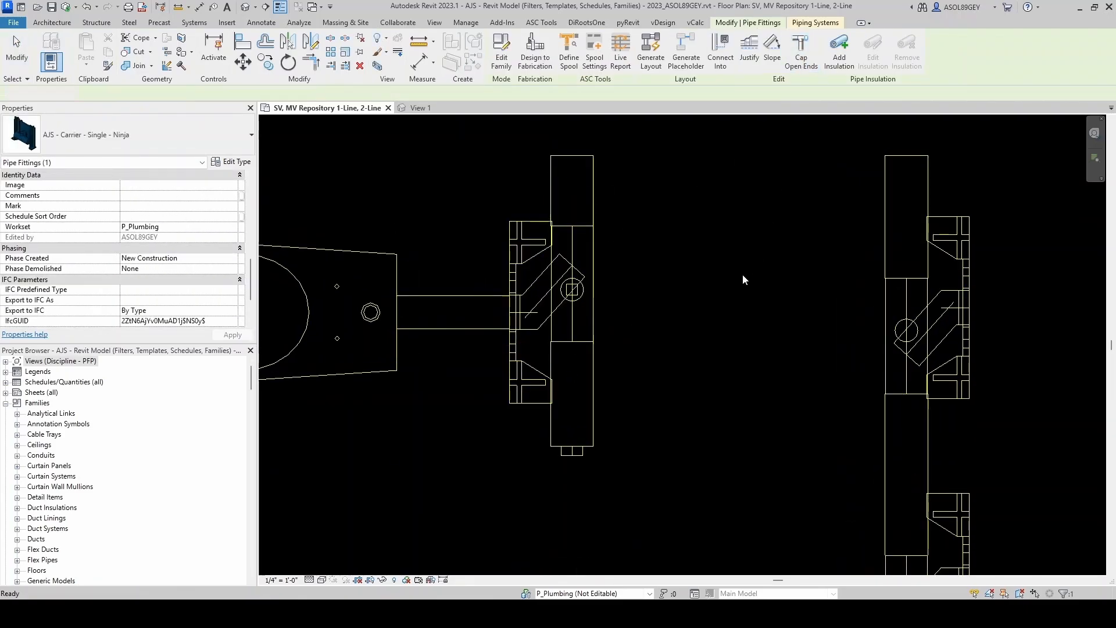
left_click(590, 197)
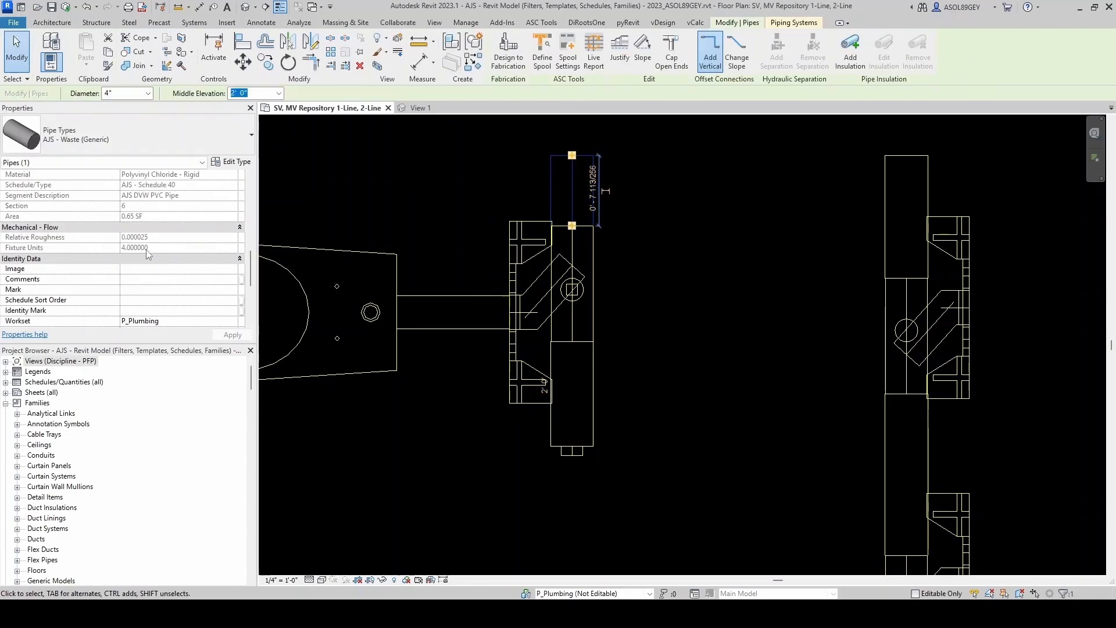
left_click(666, 336)
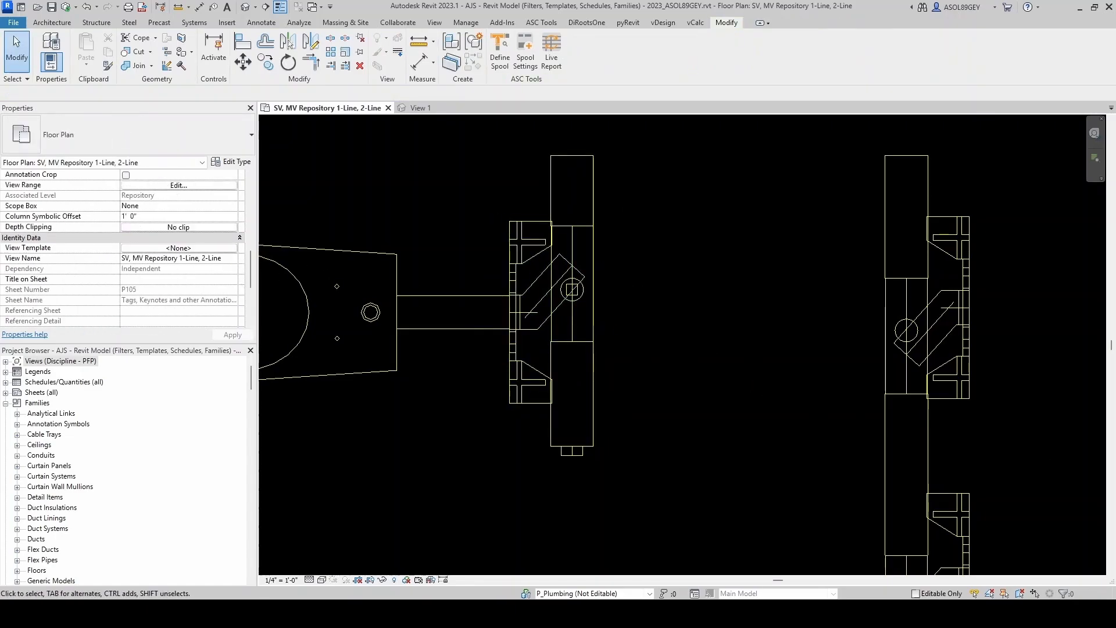